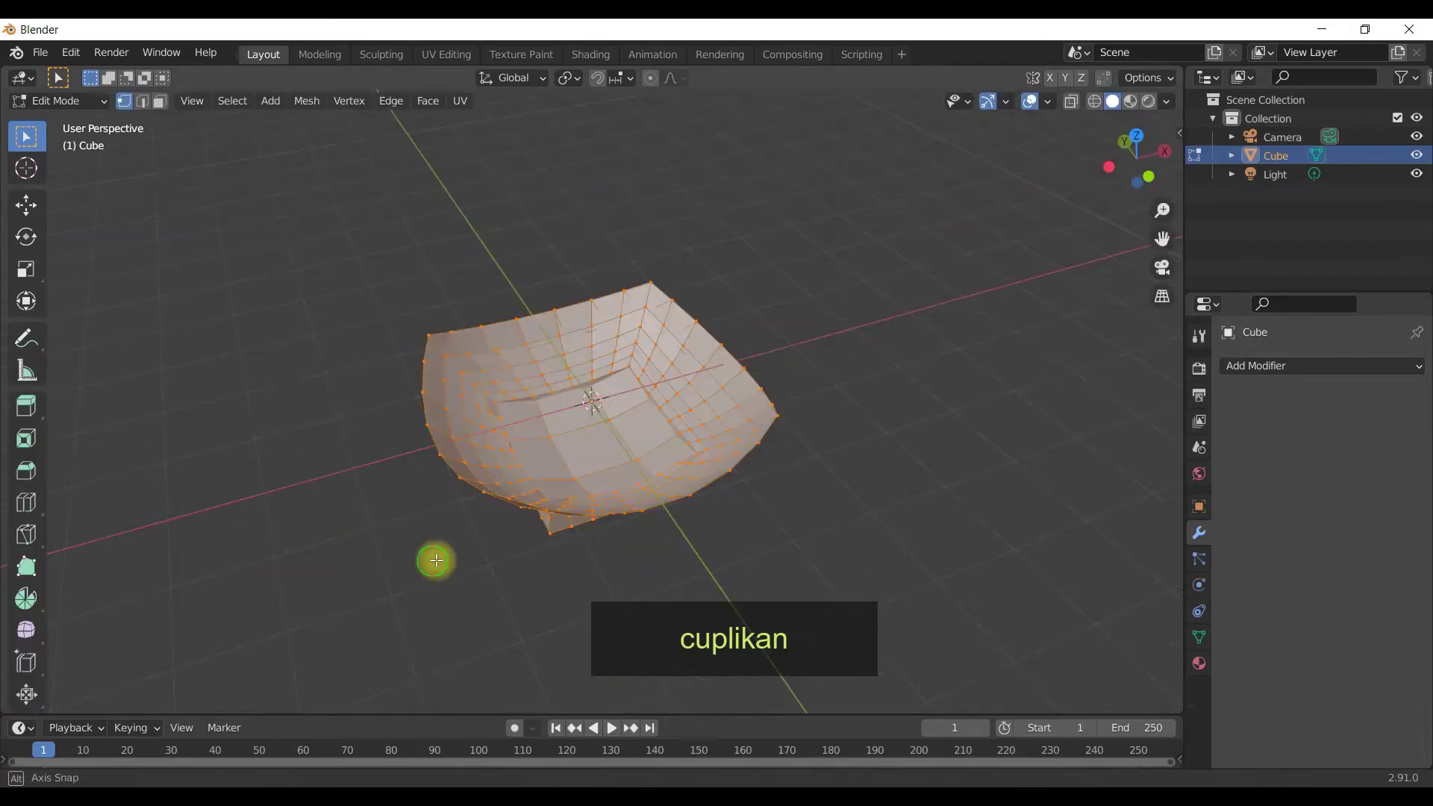
pyautogui.moveTo(435, 563); pyautogui.dragTo(985, 512, button='middle')
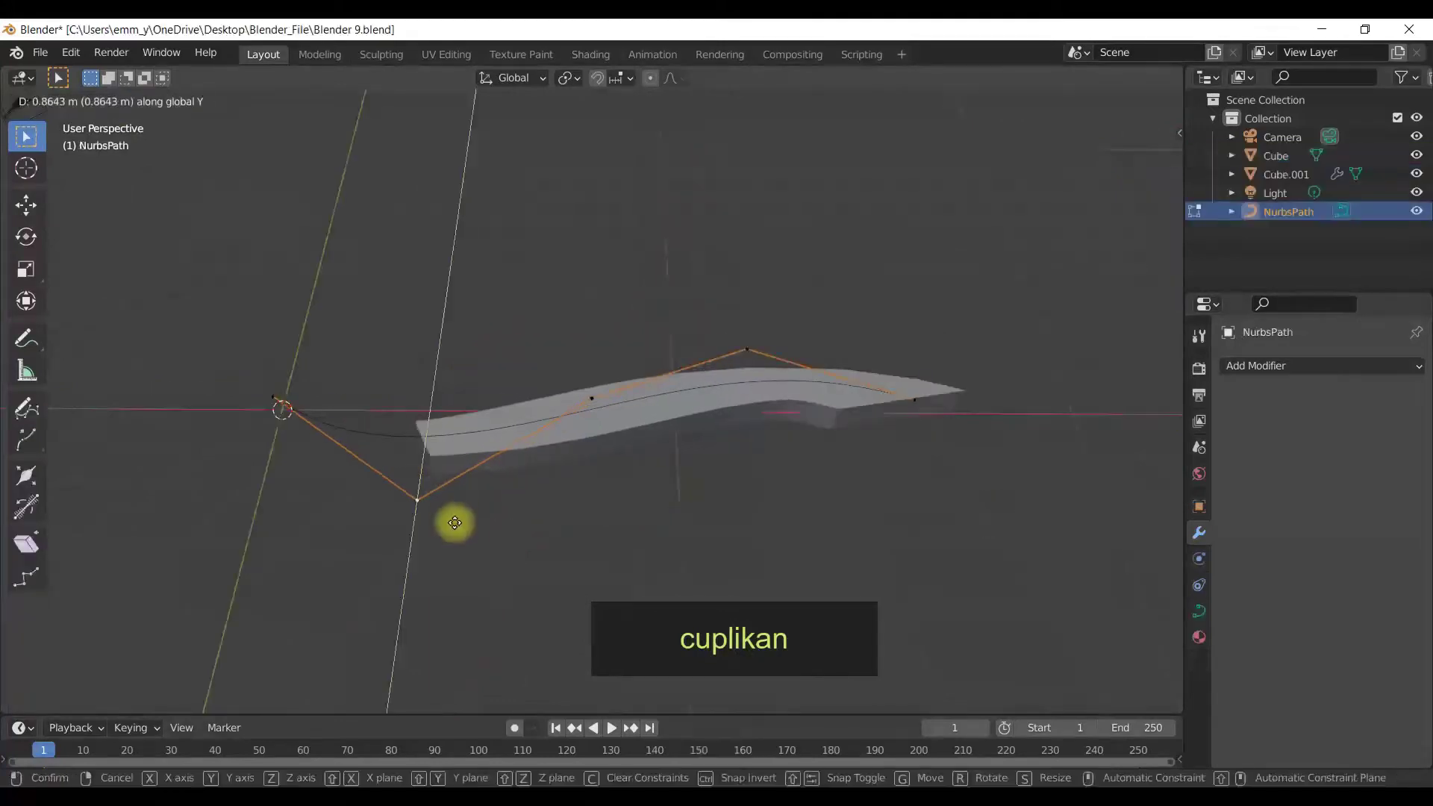
# Place one control point of the NURBS path along the global Y axis and move the far peak point about 0.98 m along X.
pyautogui.click(455, 522)
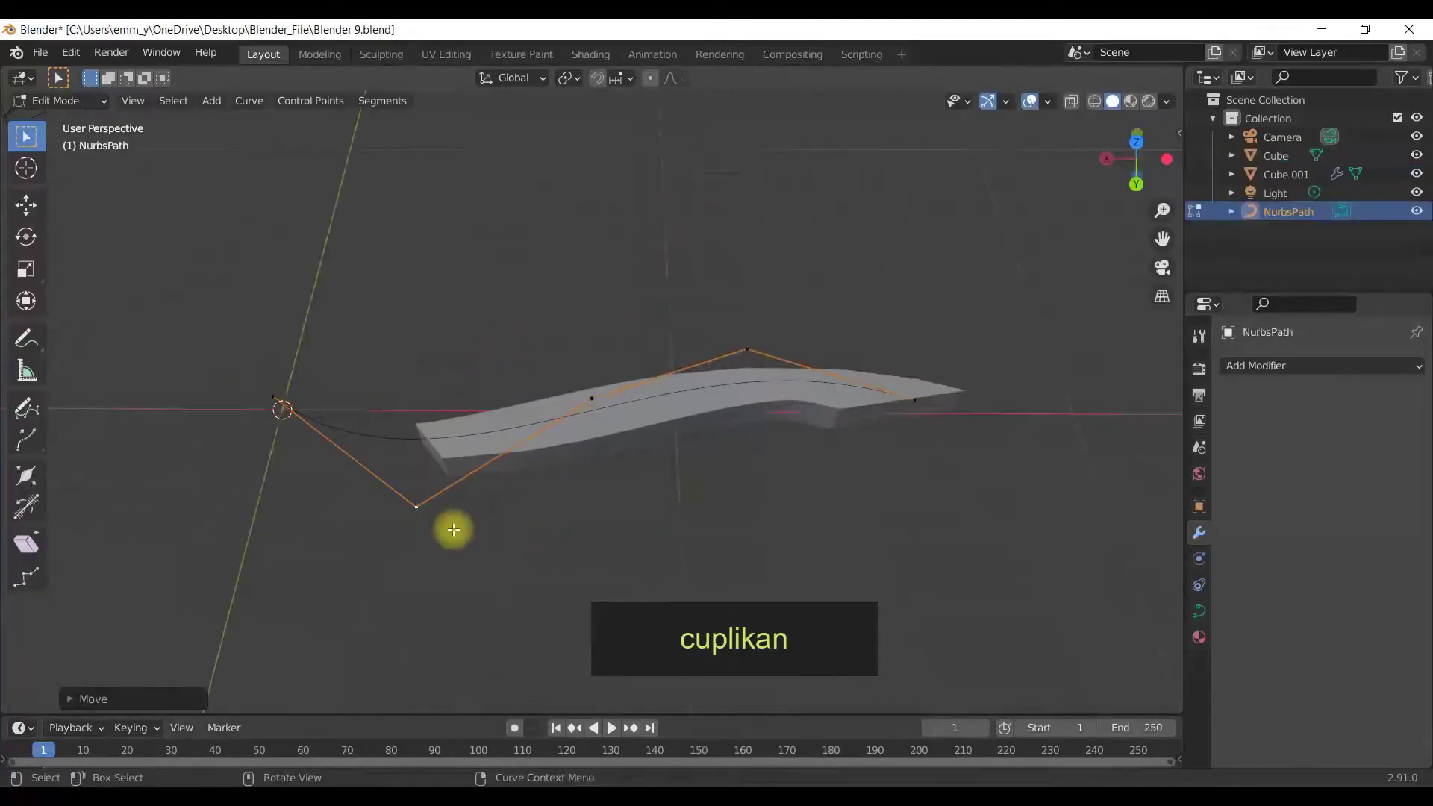
pyautogui.click(748, 349)
pyautogui.press('g')
pyautogui.press('x')
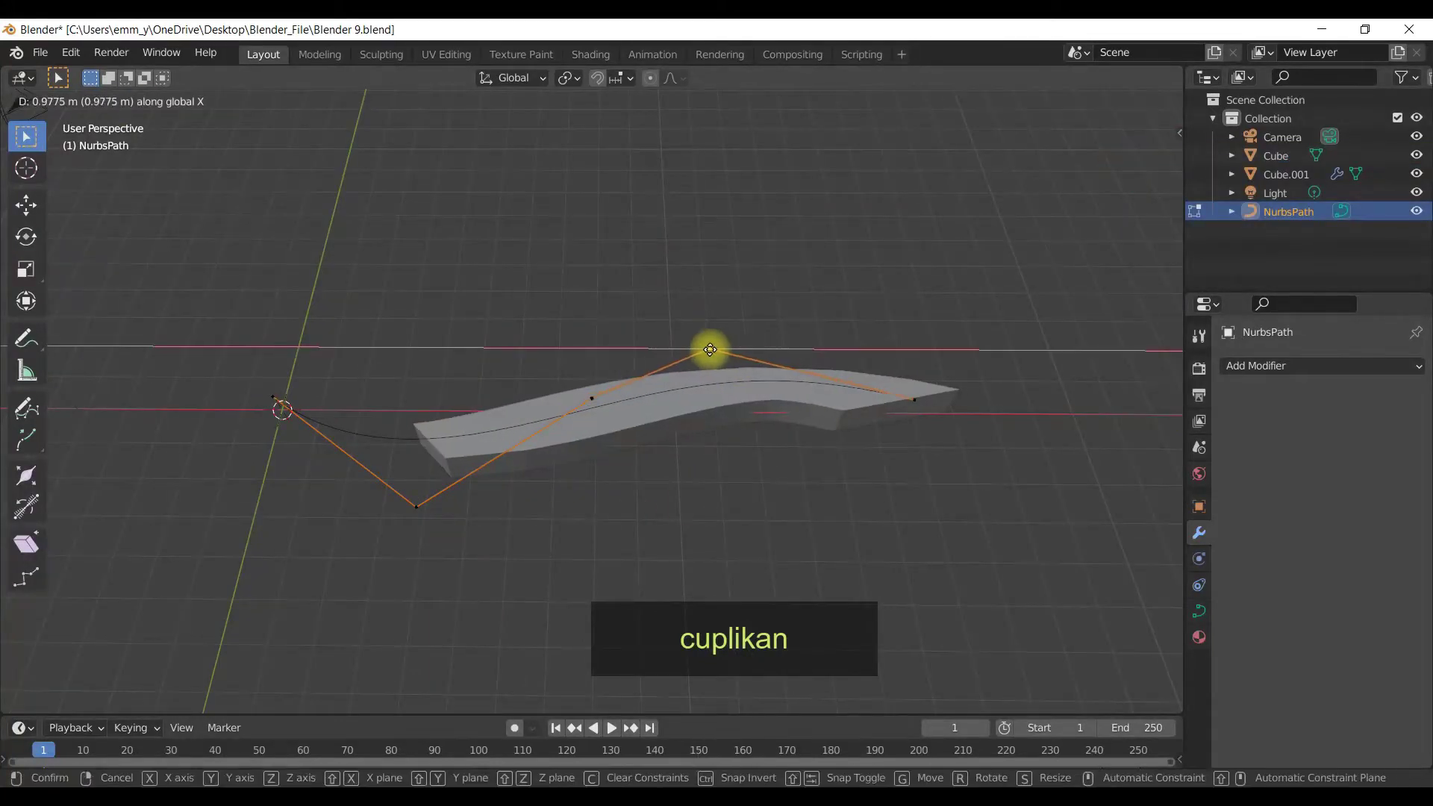
pyautogui.click(710, 346)
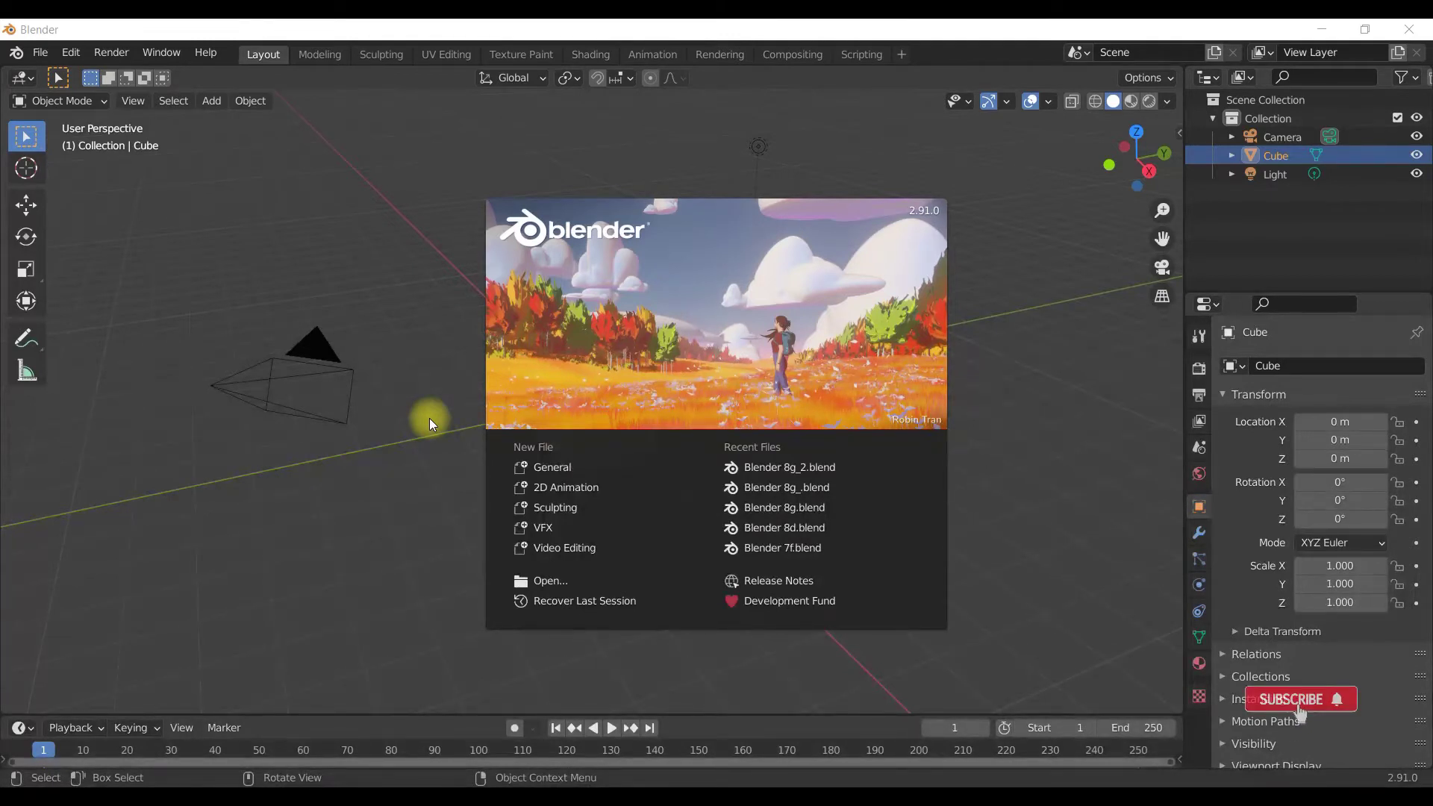
# Dismiss the splash screen and look over the modifiers available for the default cube.
pyautogui.click(745, 670)
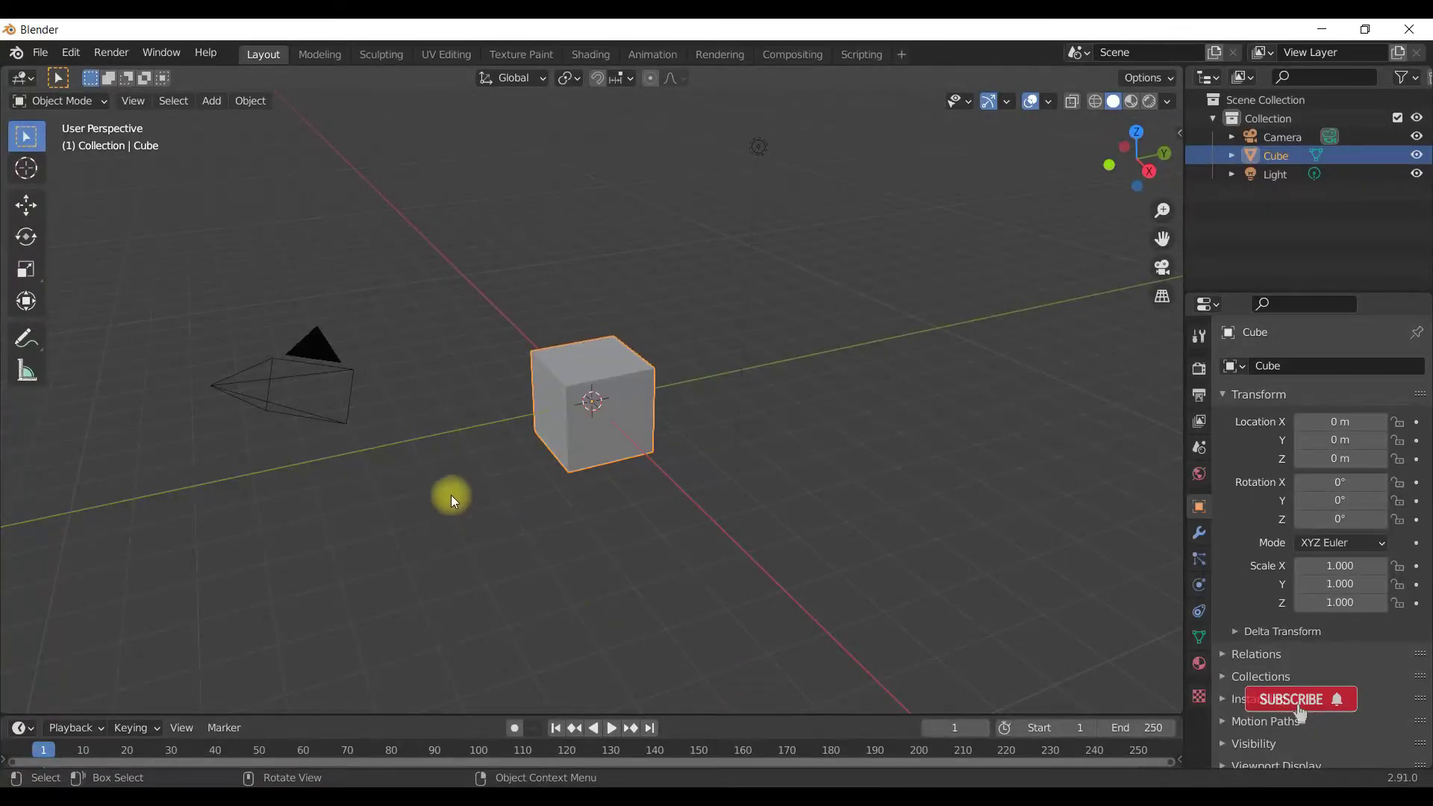
pyautogui.moveTo(485, 477); pyautogui.dragTo(655, 454, button='middle')
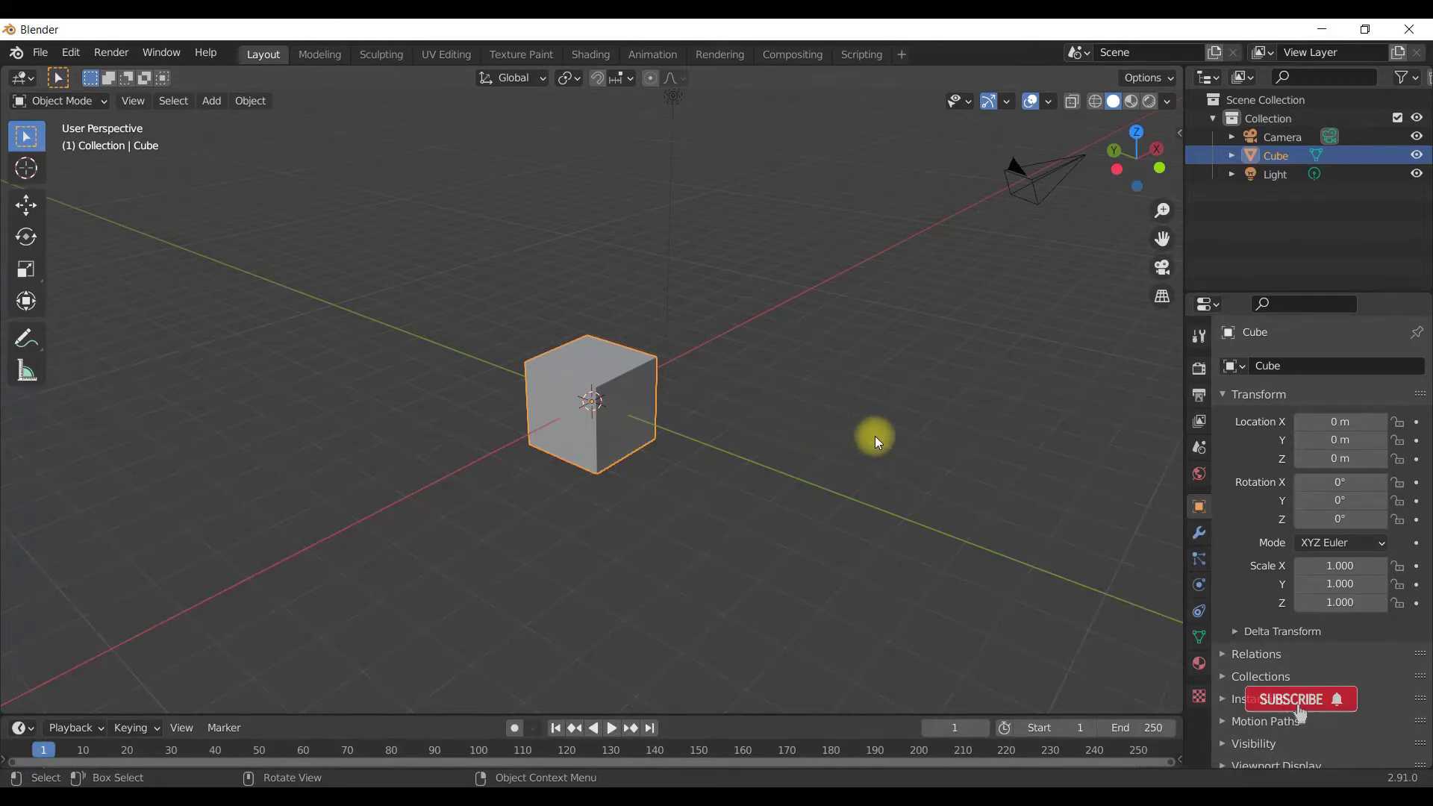
pyautogui.click(1198, 534)
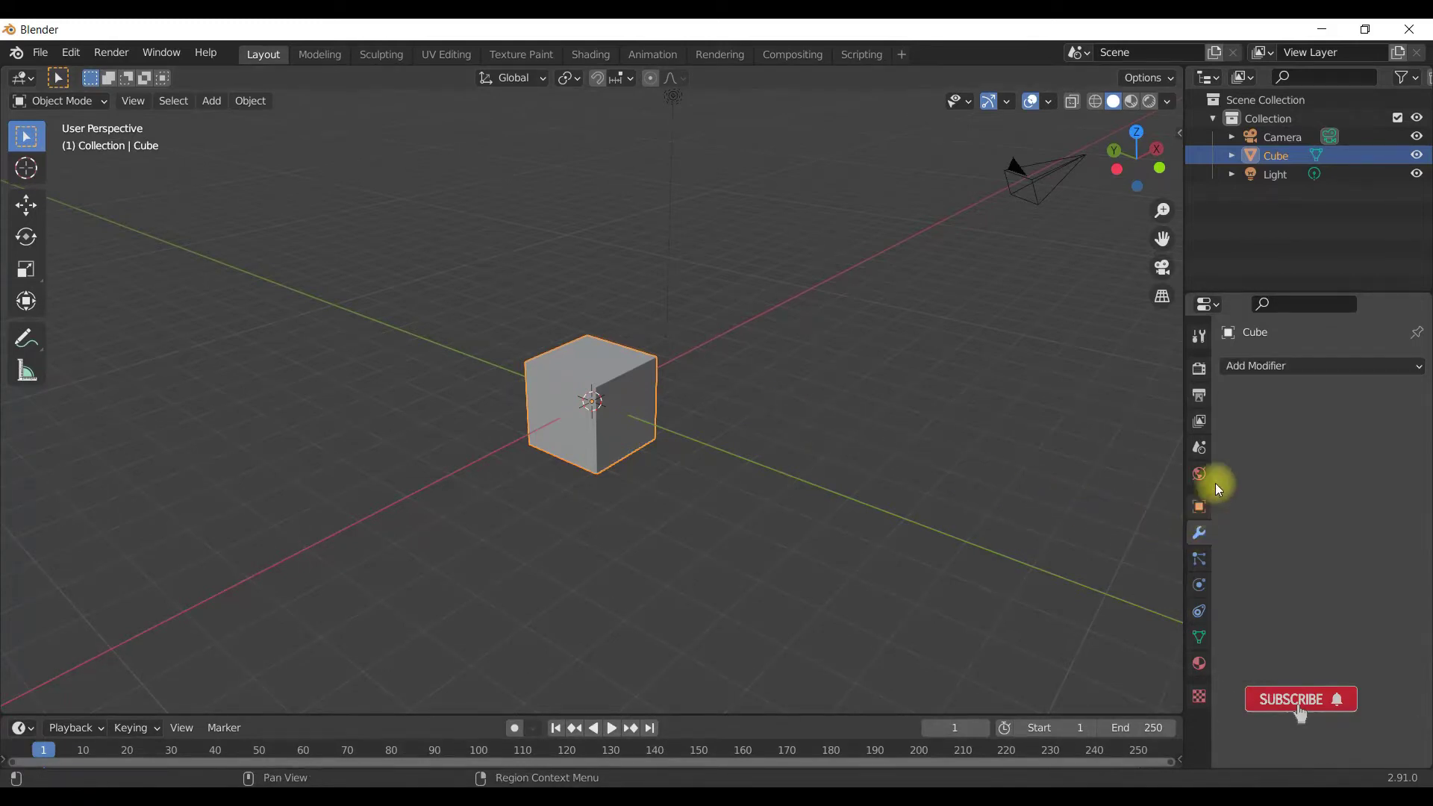
pyautogui.click(1266, 369)
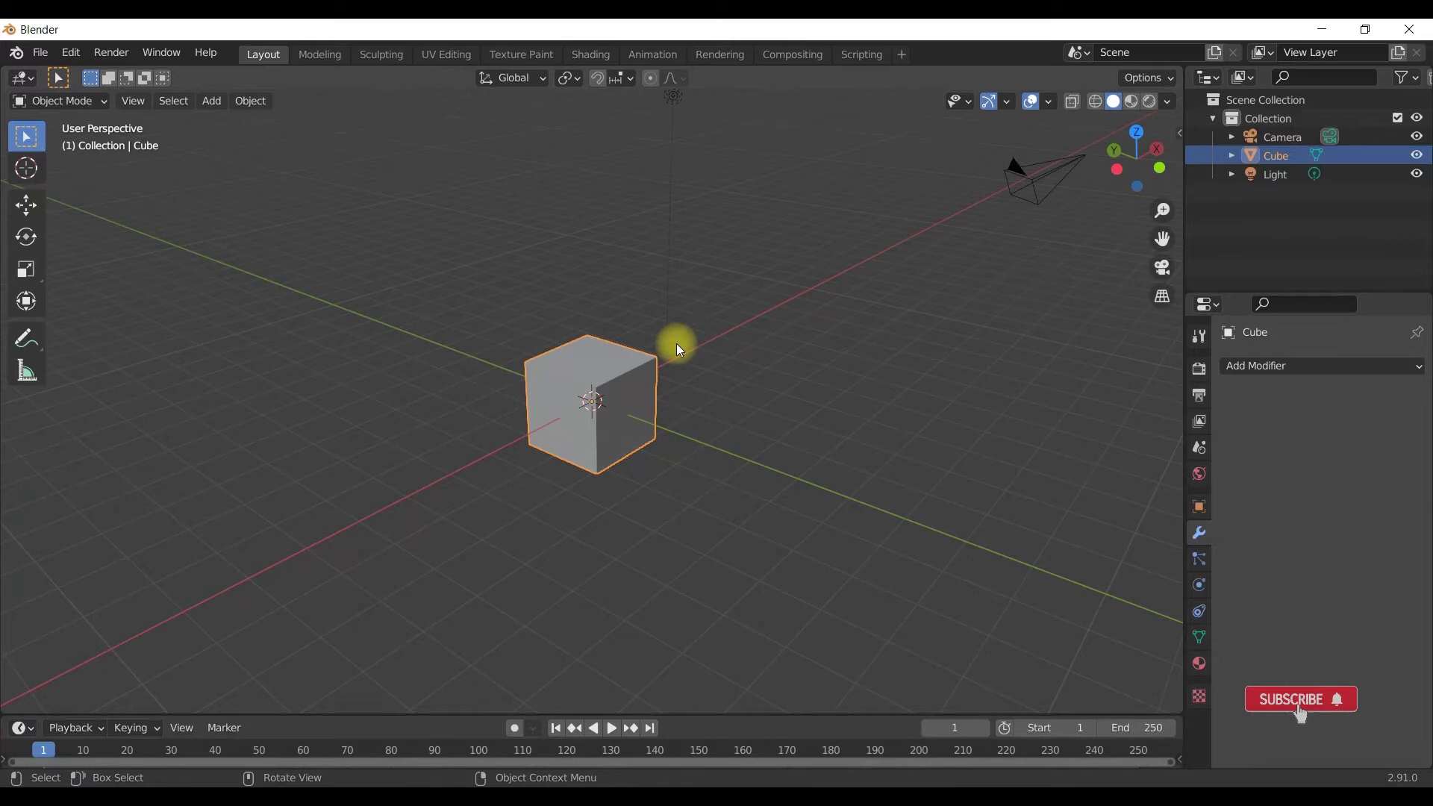
# Subdivide the whole cube mesh with 6 cuts and return to Object Mode.
pyautogui.press('Tab')
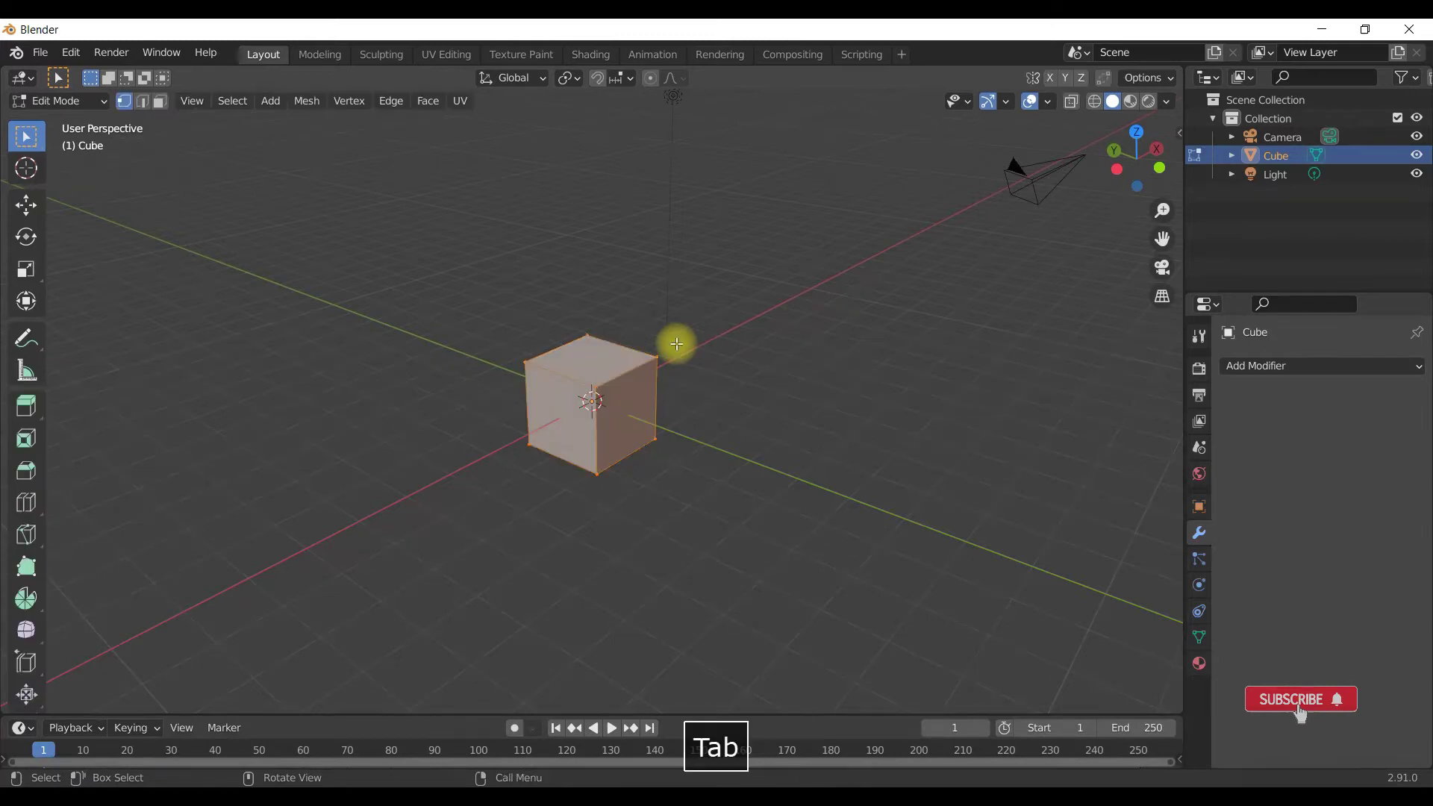
pyautogui.rightClick(594, 351)
pyautogui.click(536, 353)
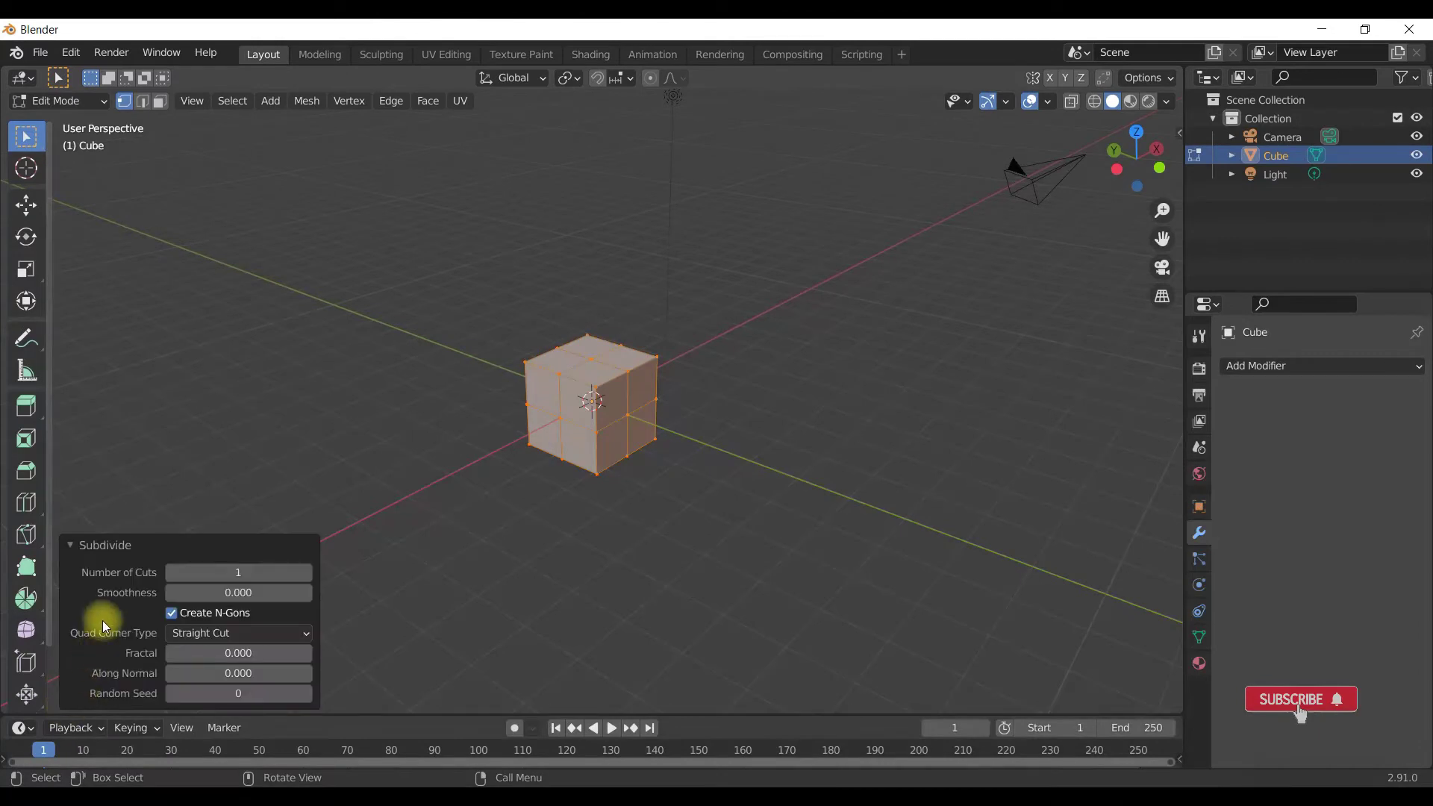
pyautogui.click(247, 576)
pyautogui.write('6')
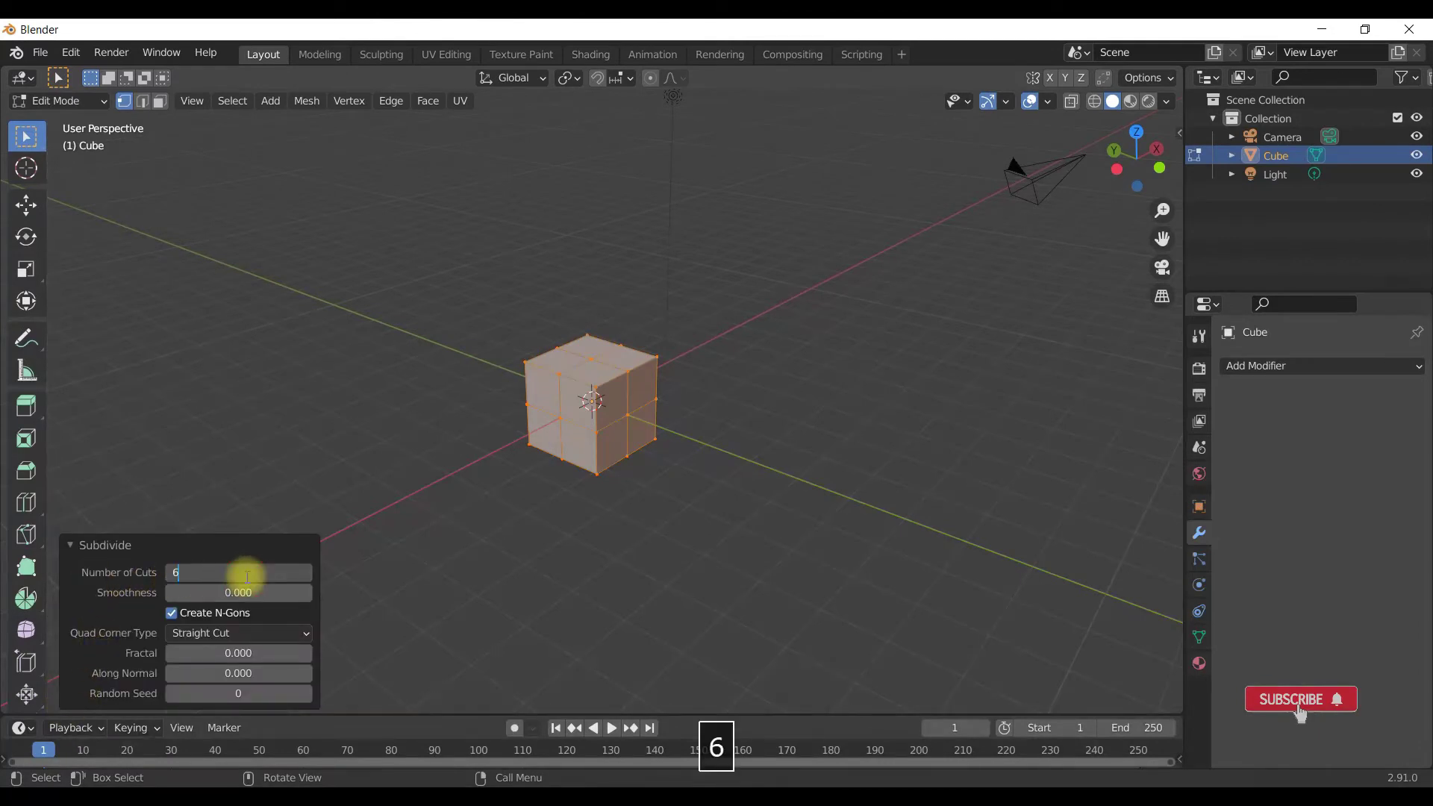
pyautogui.press('Return')
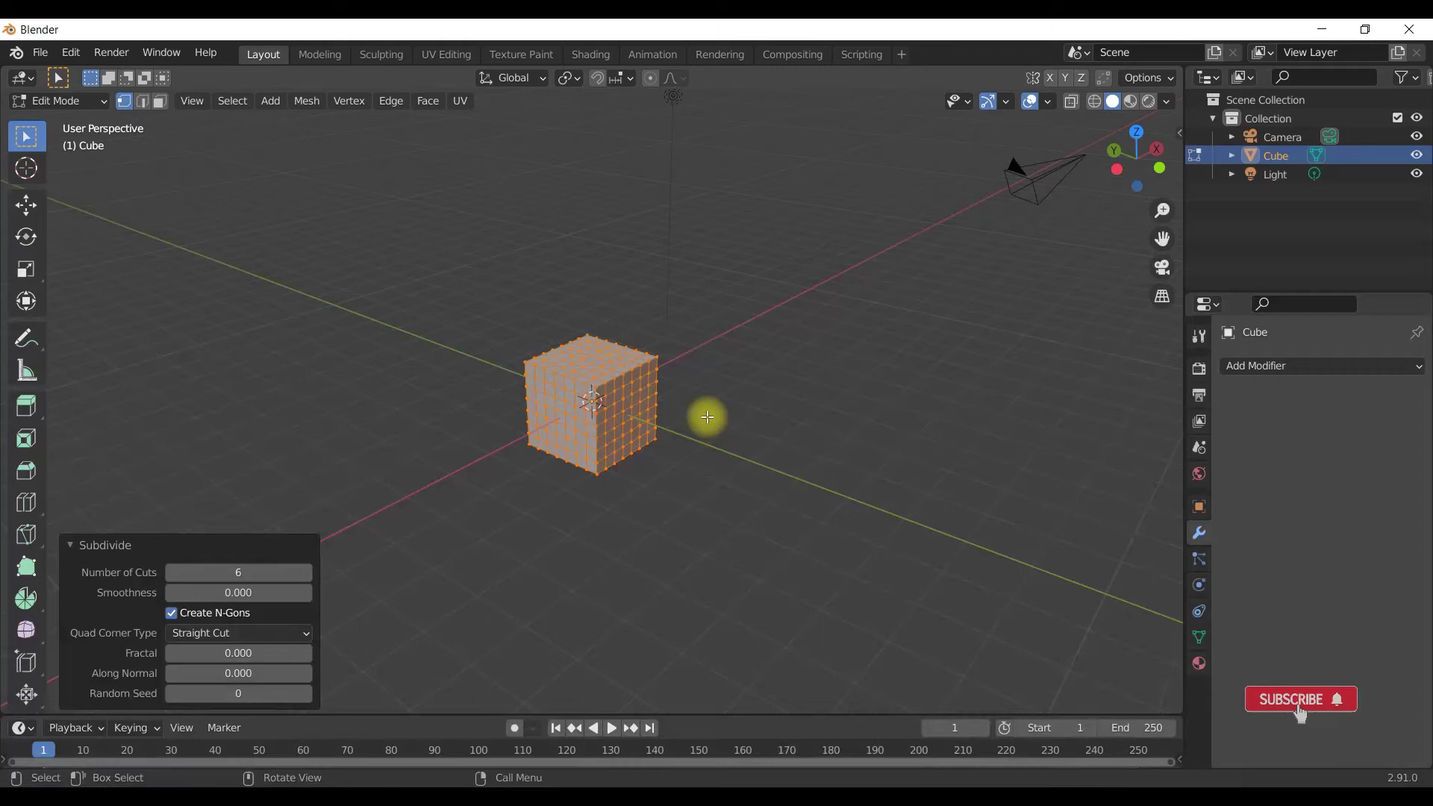
pyautogui.press('Tab')
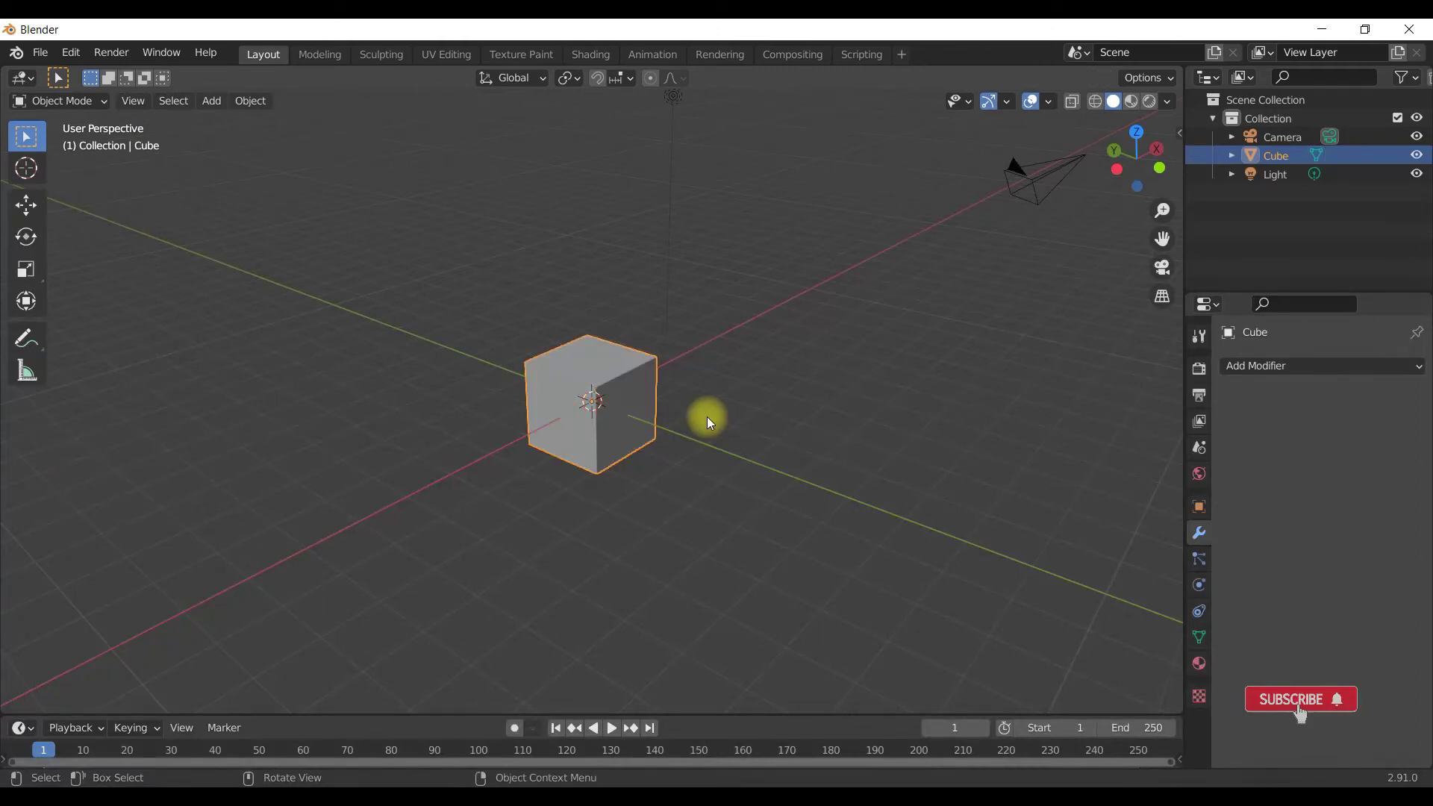
# Add a Cast modifier to the subdivided cube.
pyautogui.scroll(2, 707, 417)
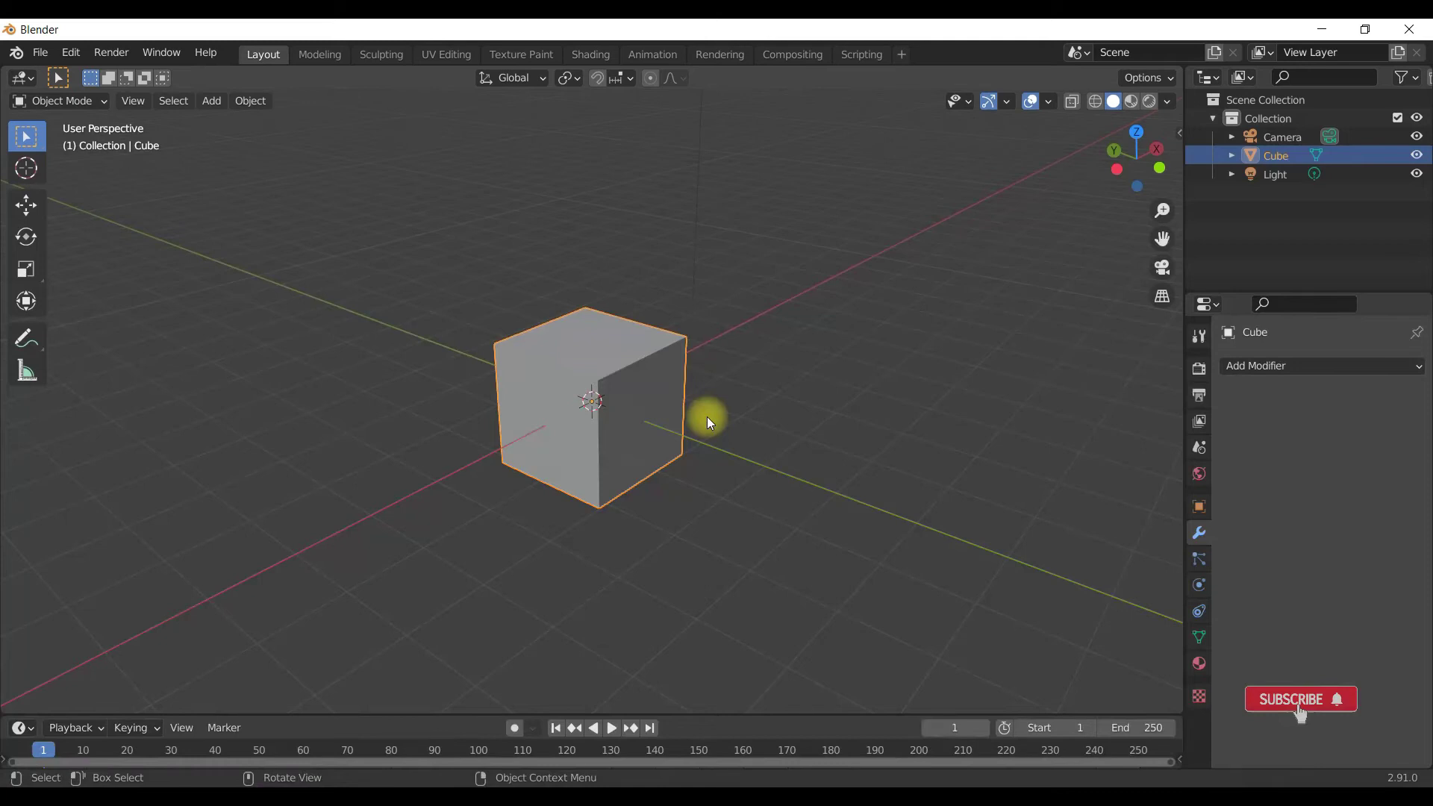
pyautogui.click(1198, 536)
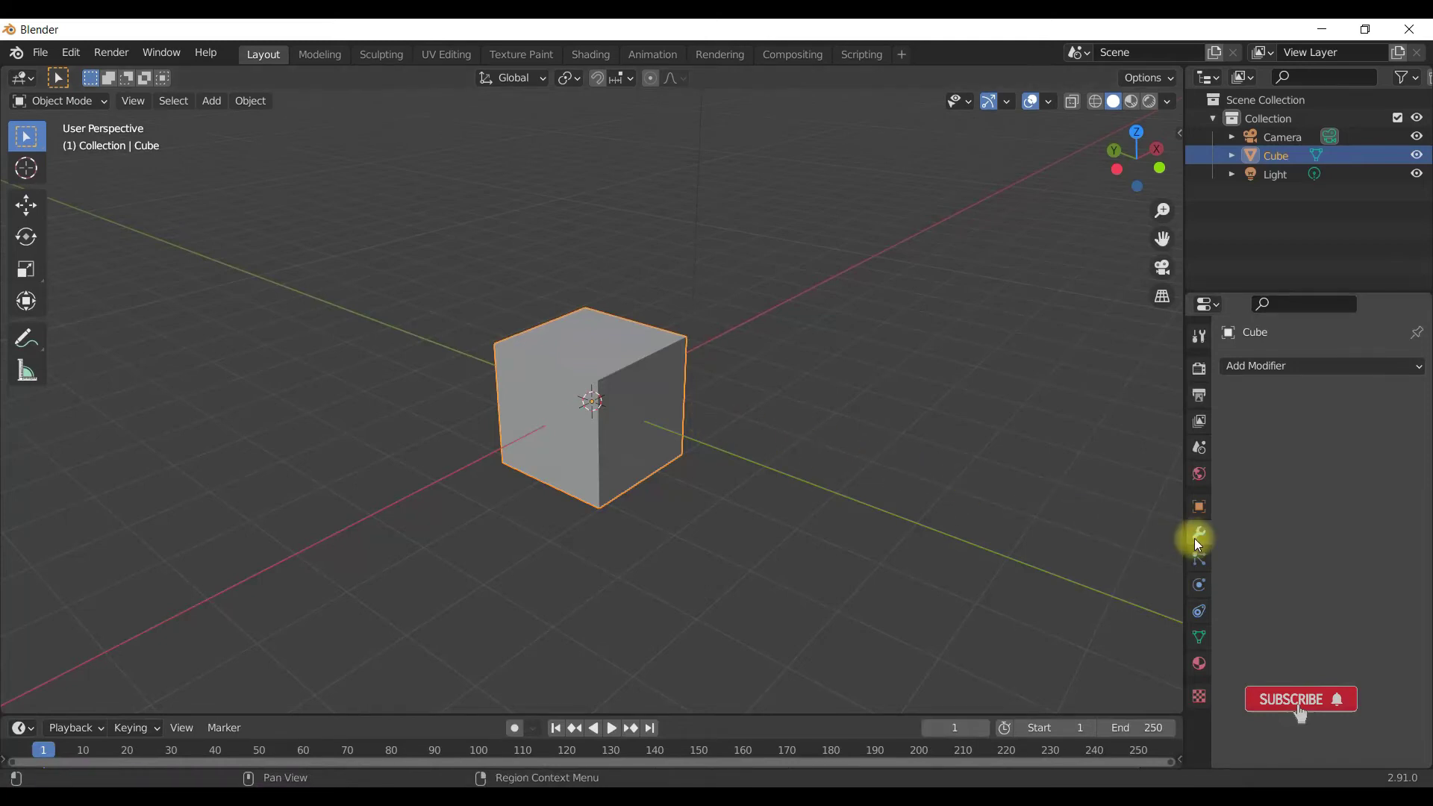
pyautogui.click(1247, 367)
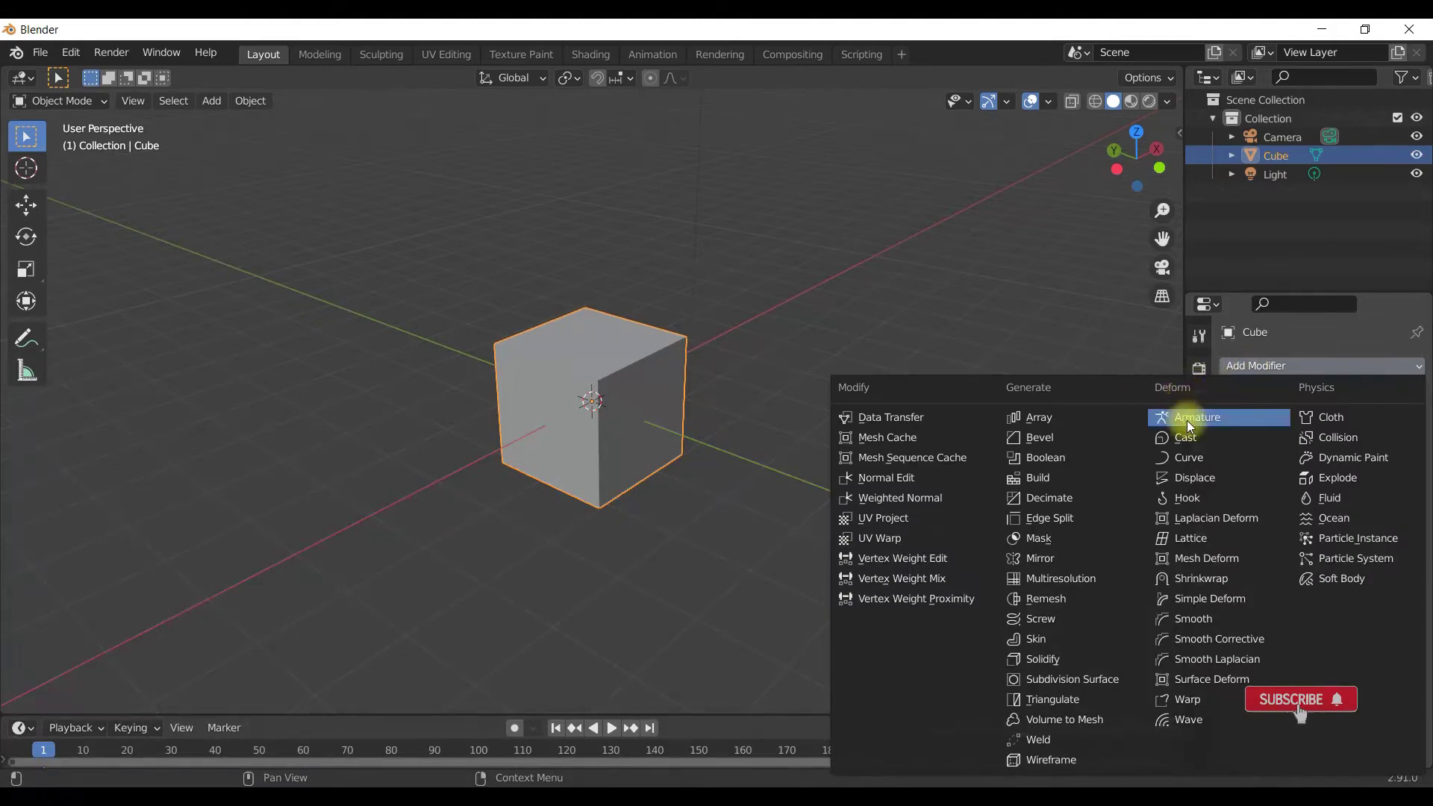
pyautogui.click(1203, 439)
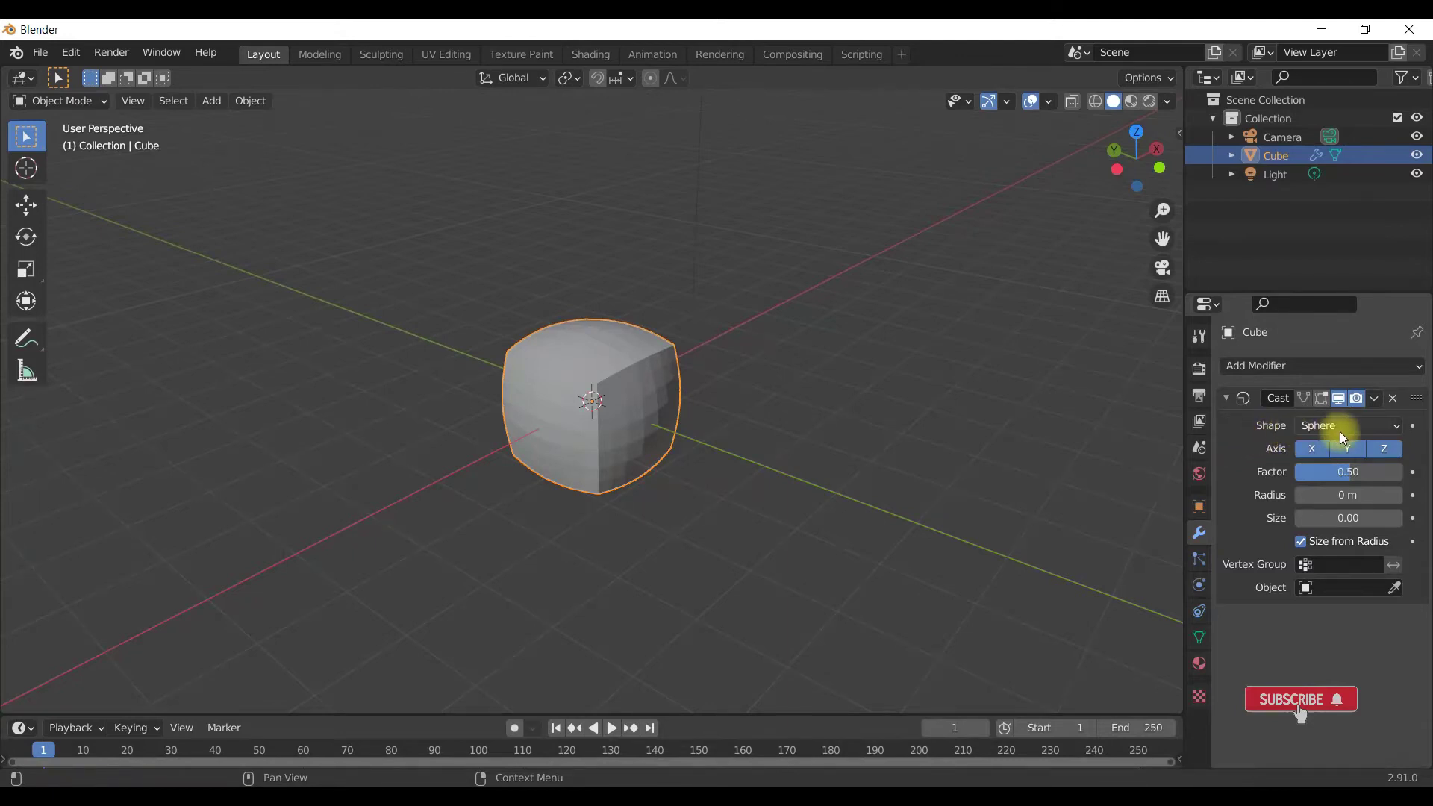
# Try the Cylinder shape in the Cast modifier and set the shape back to Sphere.
pyautogui.click(1390, 431)
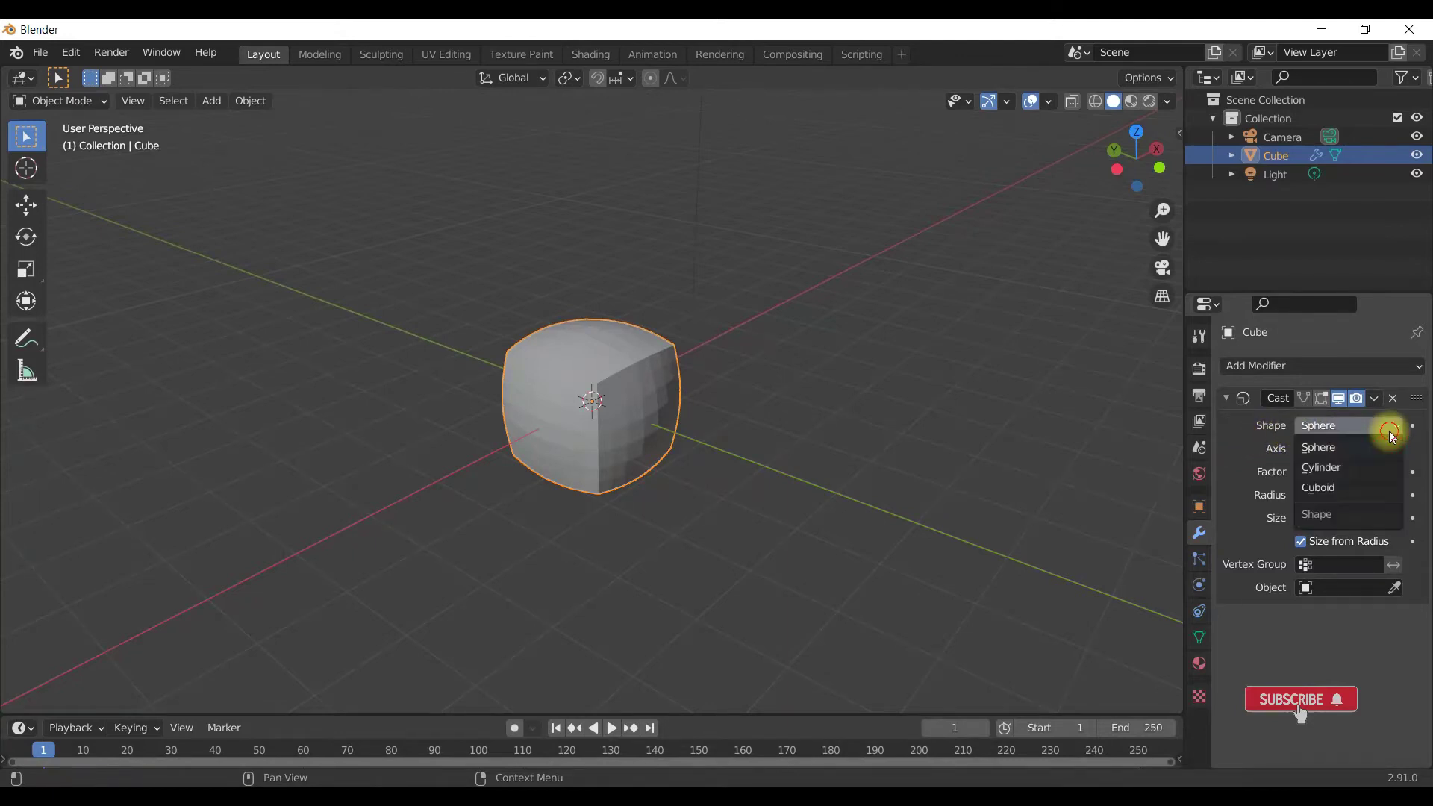
pyautogui.click(1355, 470)
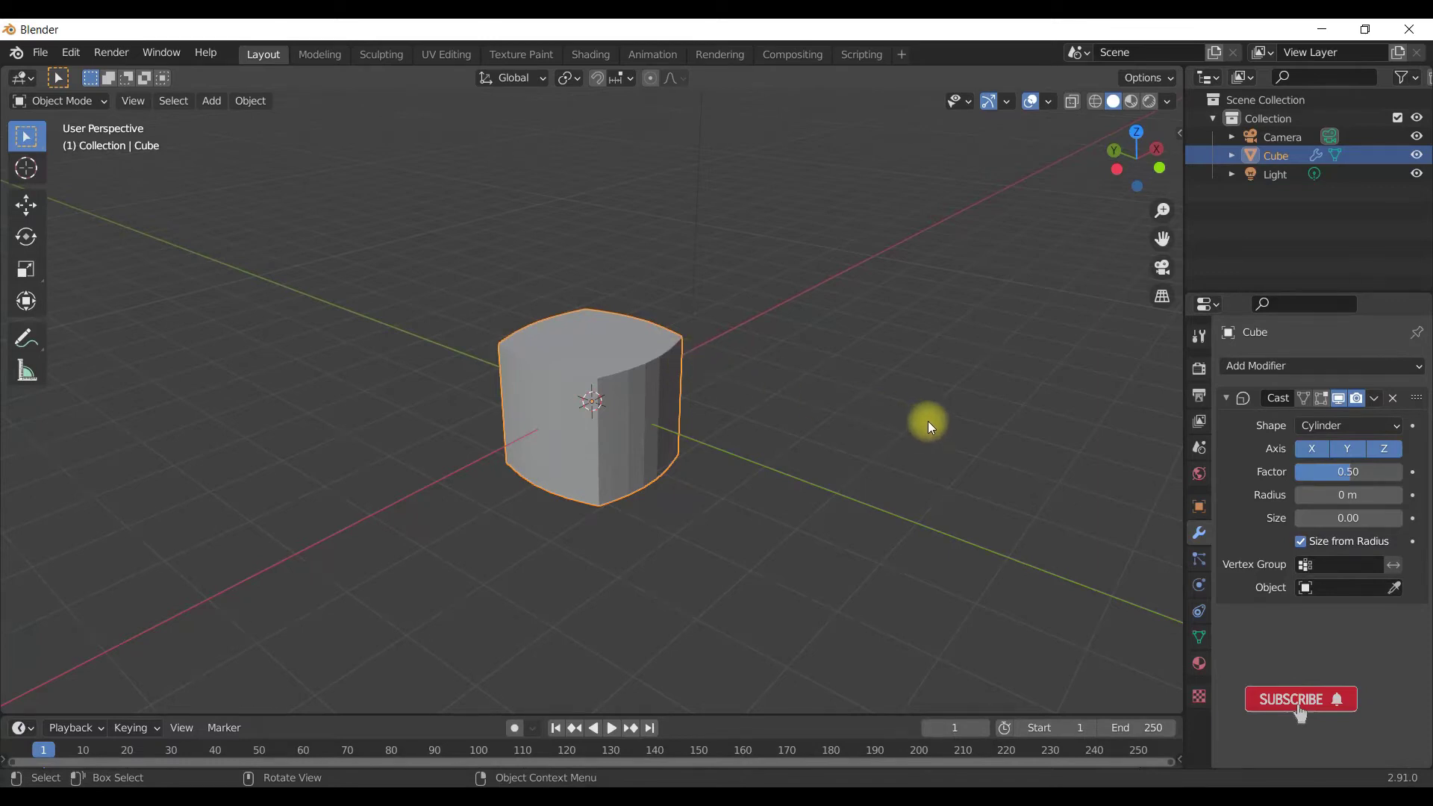
pyautogui.click(1315, 424)
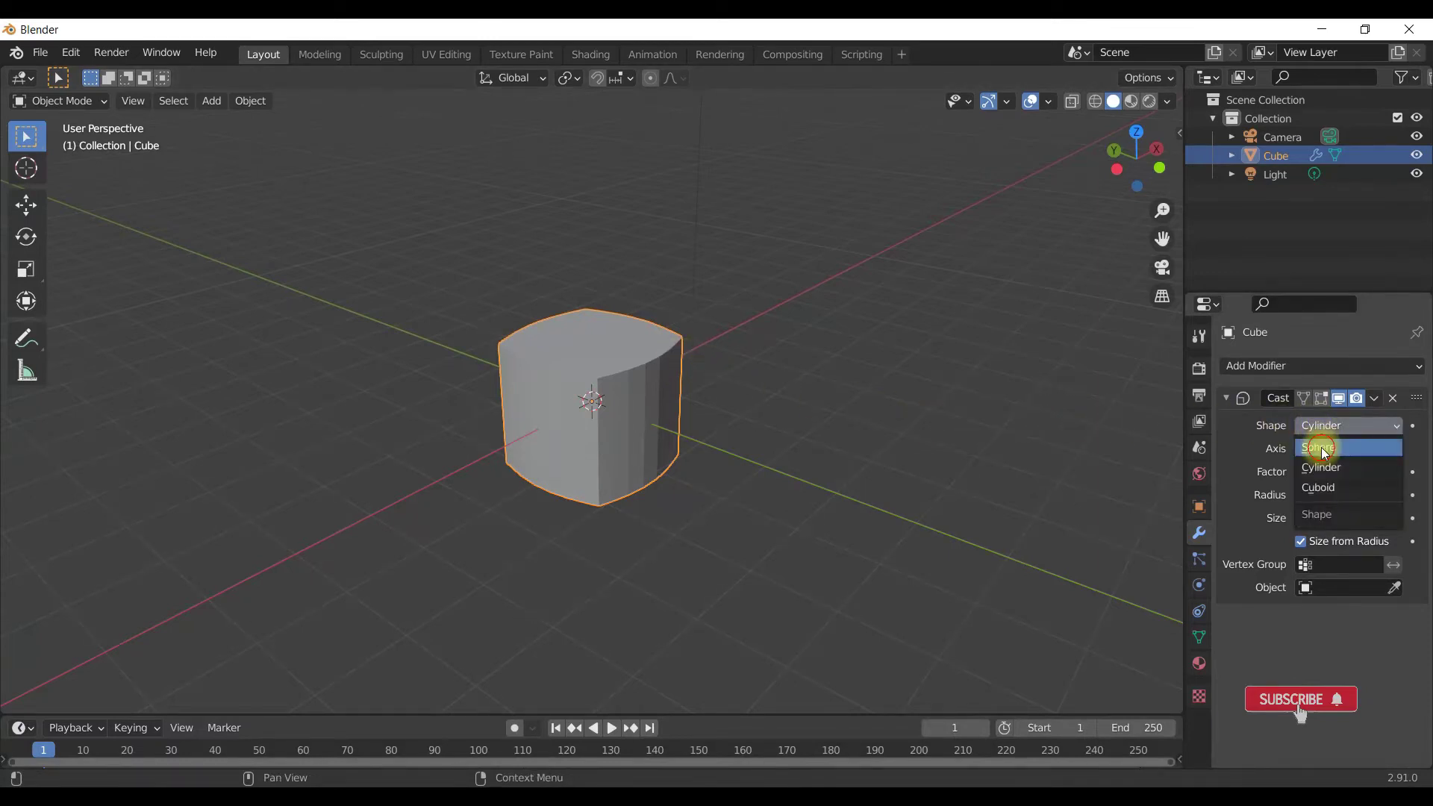
pyautogui.click(1321, 446)
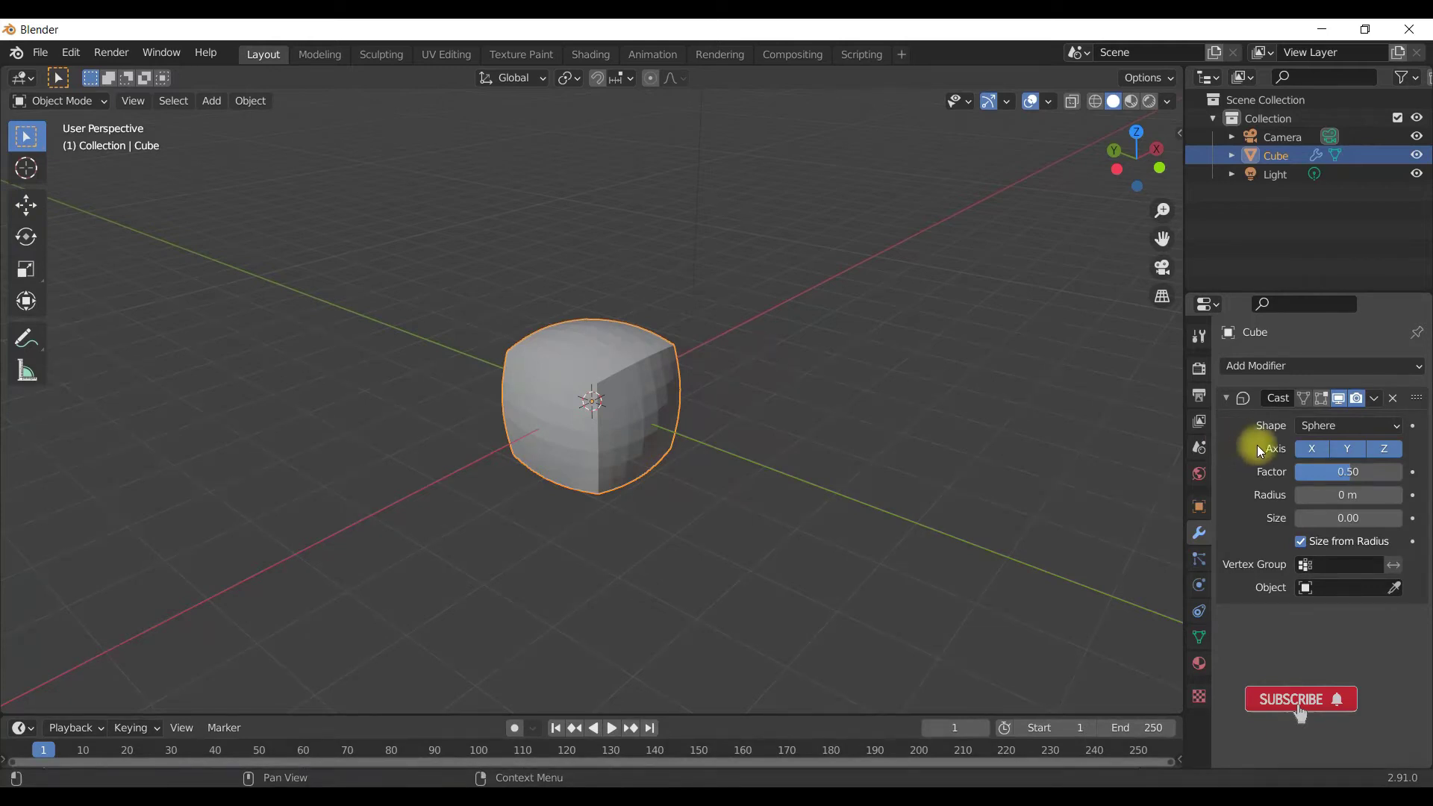
# Try disabling the Cast modifier's Z, Y and X axes one after another, and re-enable all three.
pyautogui.click(1388, 452)
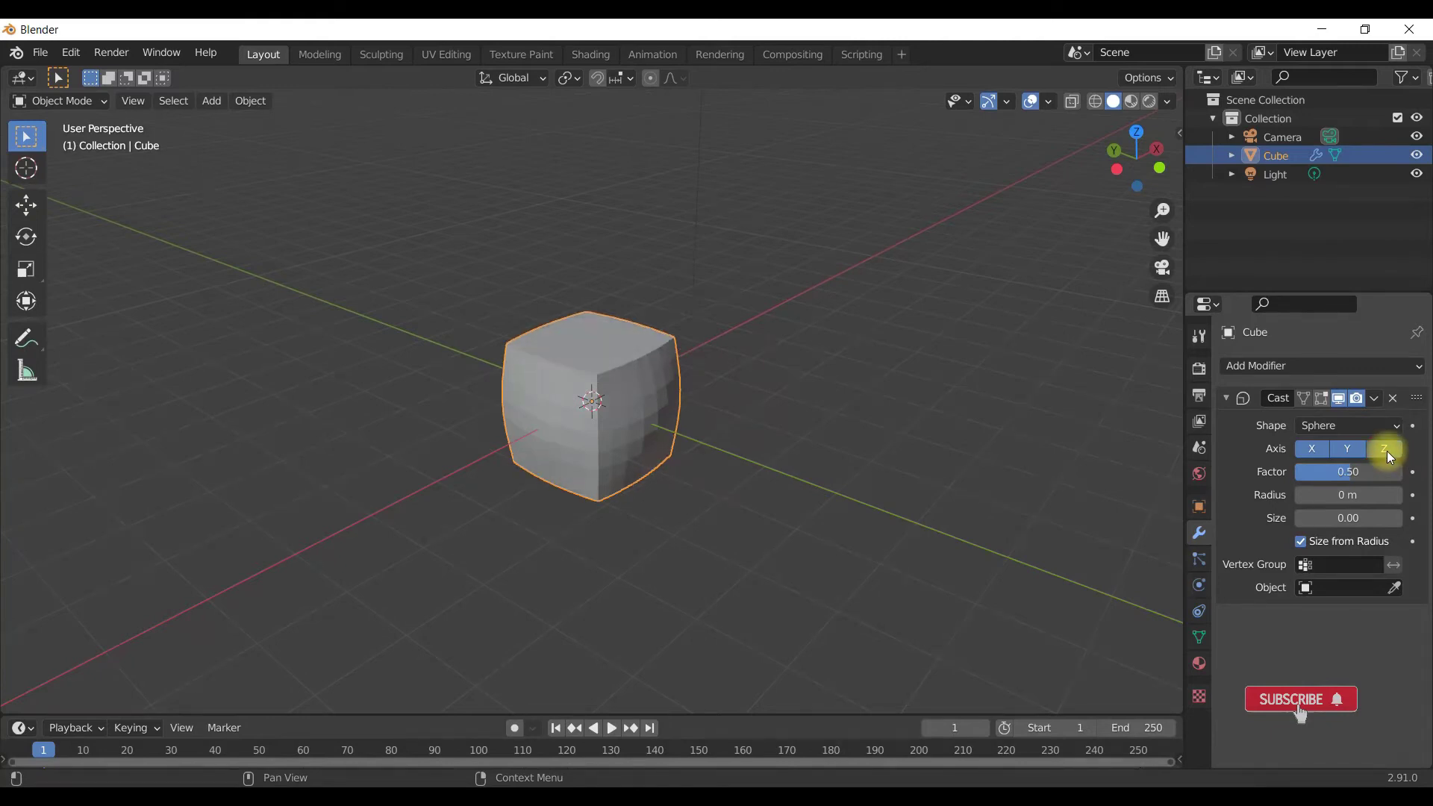
pyautogui.click(1350, 450)
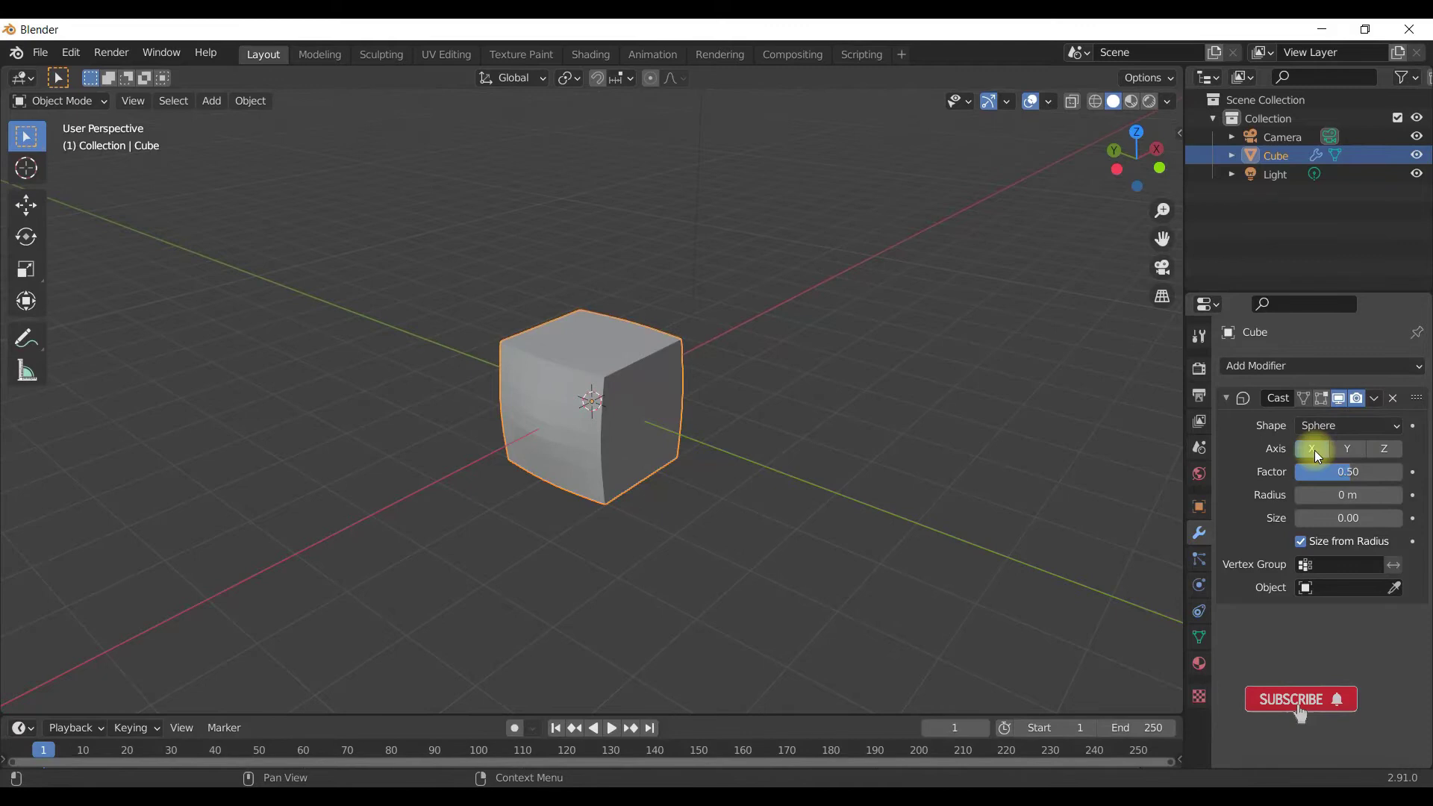
pyautogui.click(1315, 450)
pyautogui.moveTo(1314, 451); pyautogui.dragTo(1419, 454)
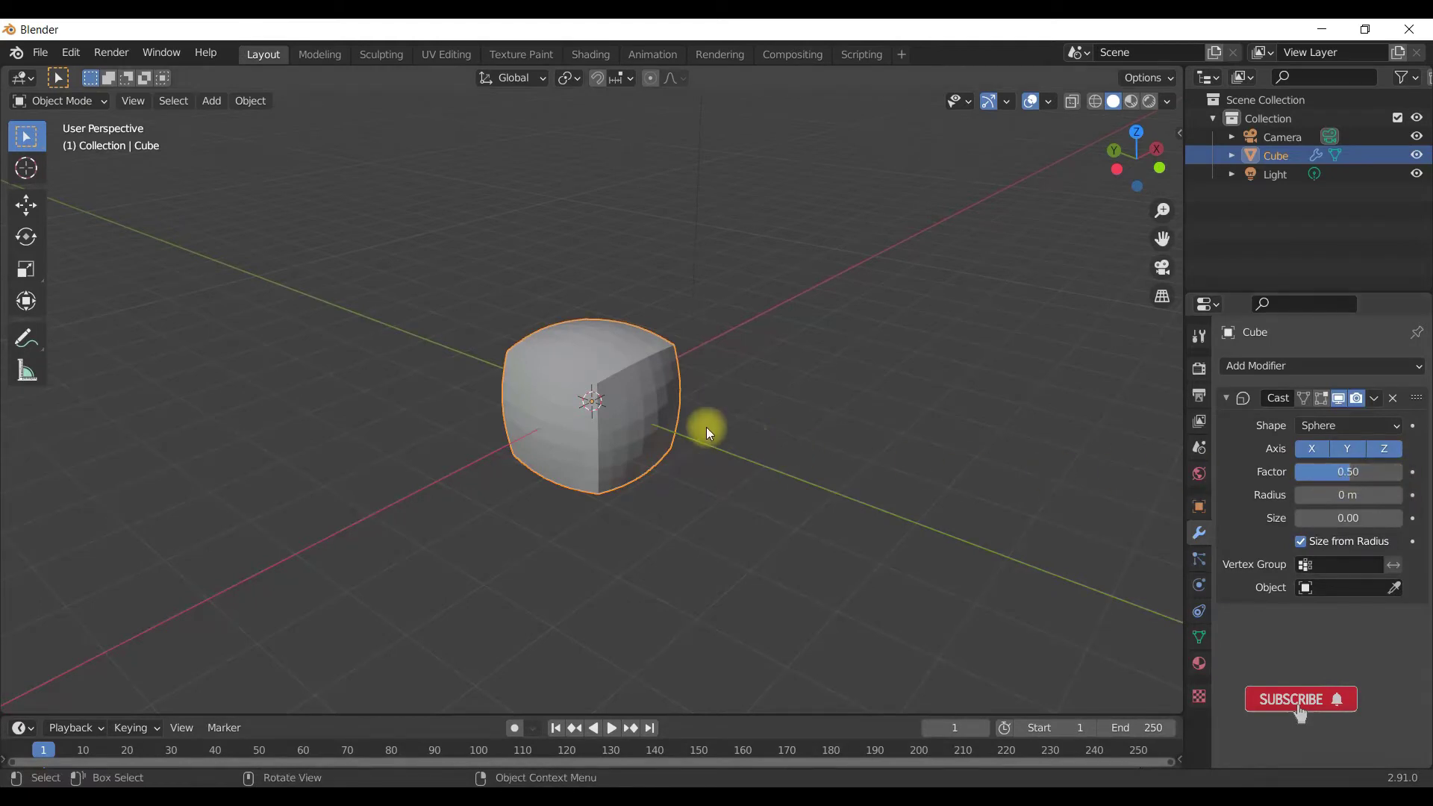
# Try a Factor of -2.92 and a Radius of 1.4 m in the Cast modifier, undoing each change.
pyautogui.scroll(3, 706, 427)
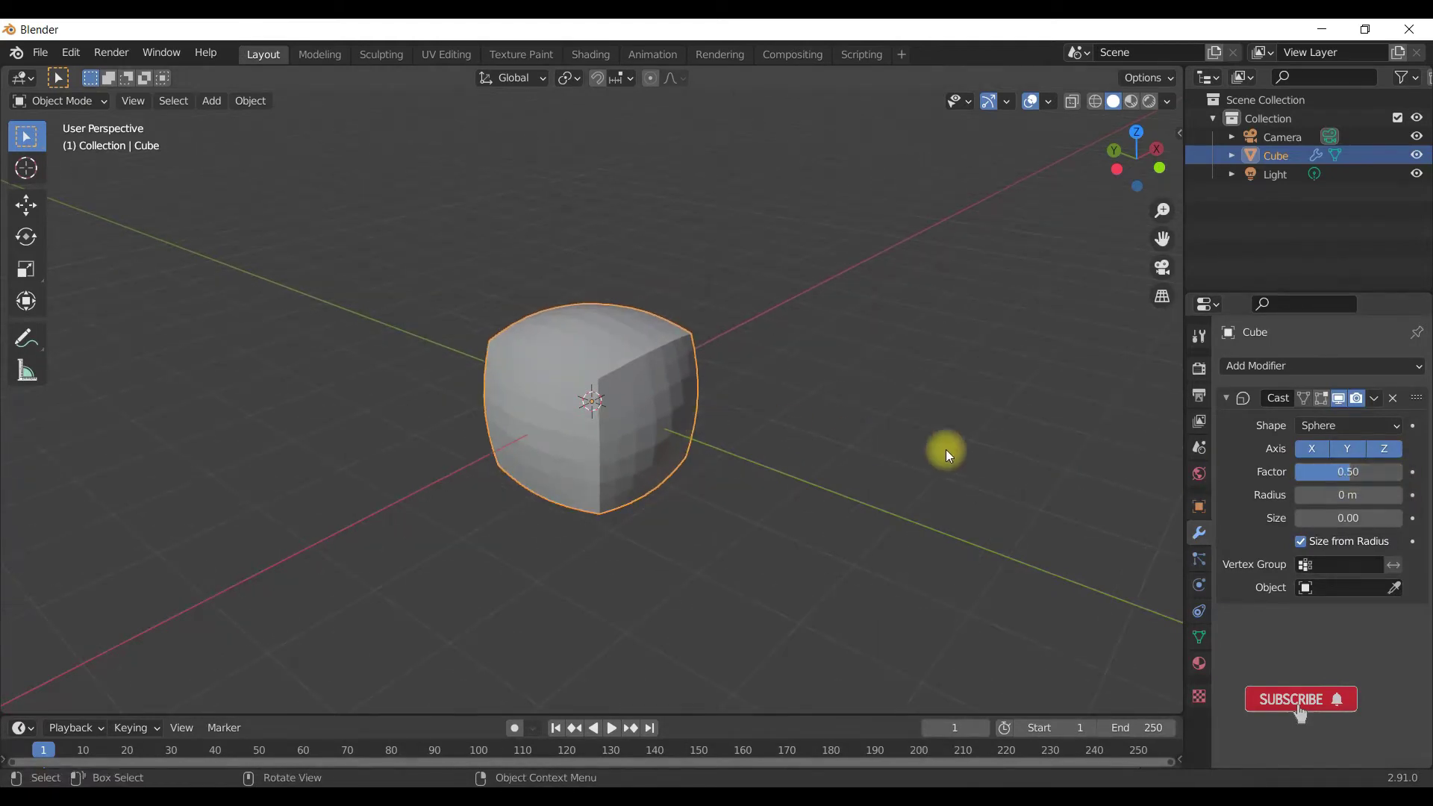
pyautogui.moveTo(1335, 478)
pyautogui.mouseDown()
pyautogui.moveTo(1383, 472)
pyautogui.moveTo(1306, 472)
pyautogui.moveTo(1332, 472)
pyautogui.mouseUp()
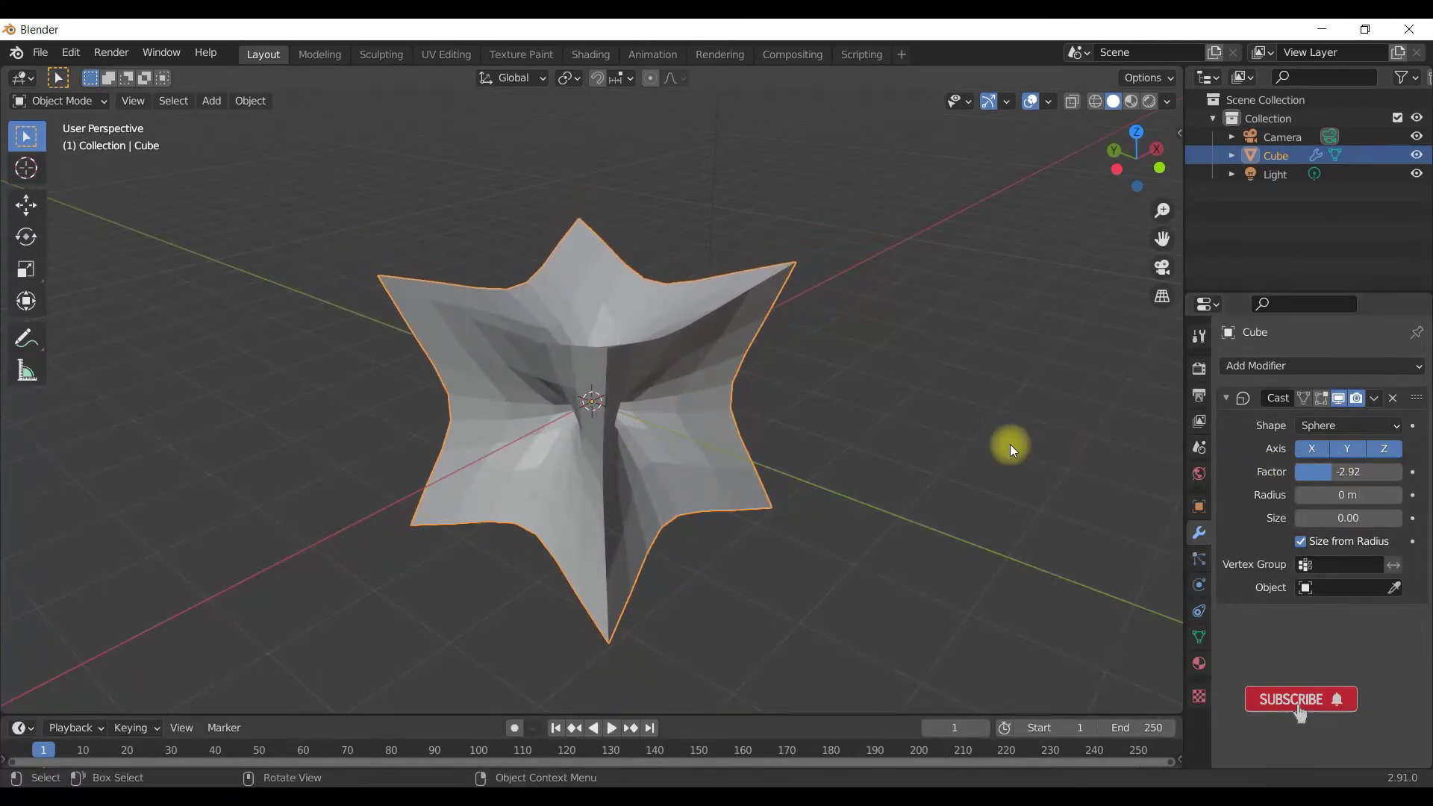
pyautogui.hotkey('ctrl', 'z')
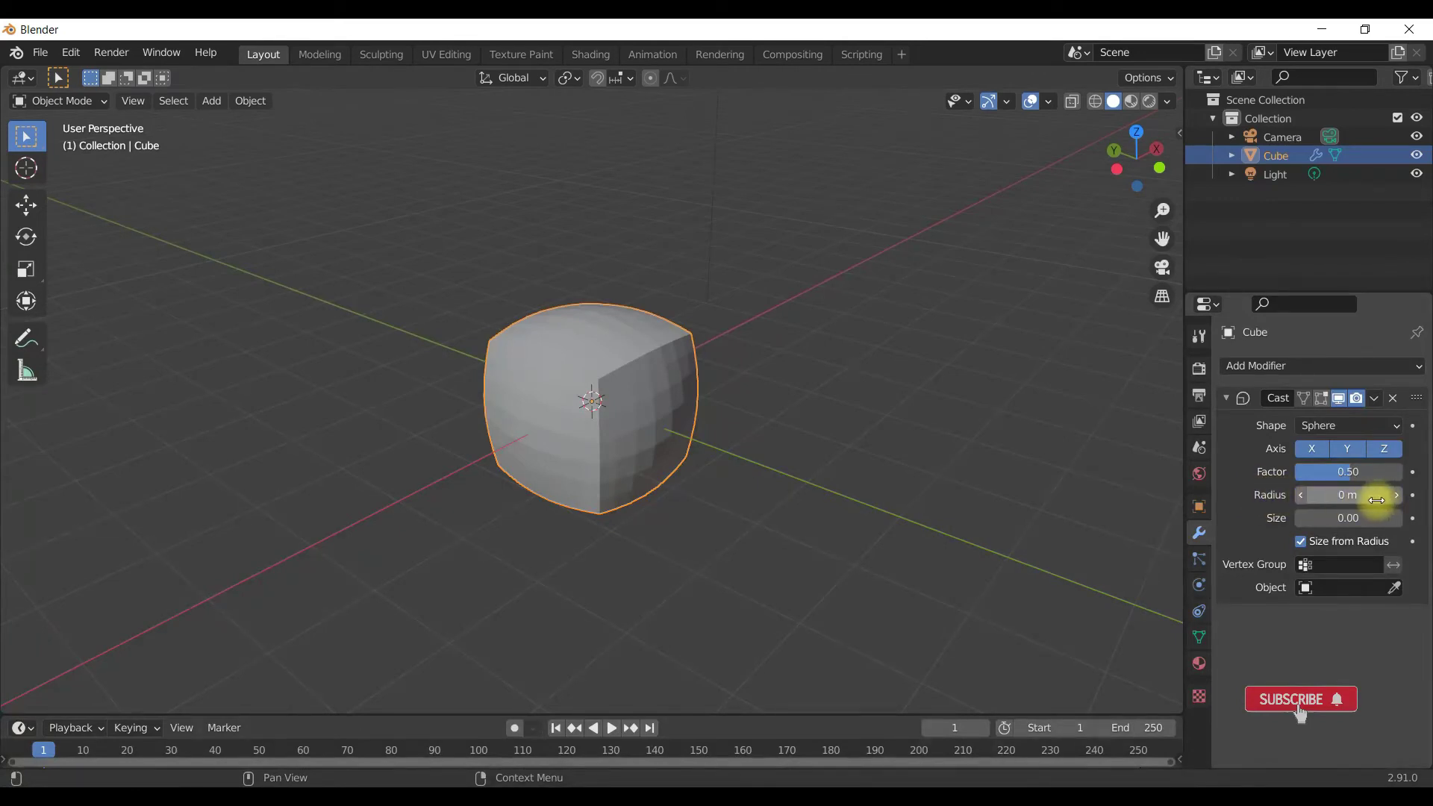
pyautogui.moveTo(1341, 498); pyautogui.dragTo(1419, 503)
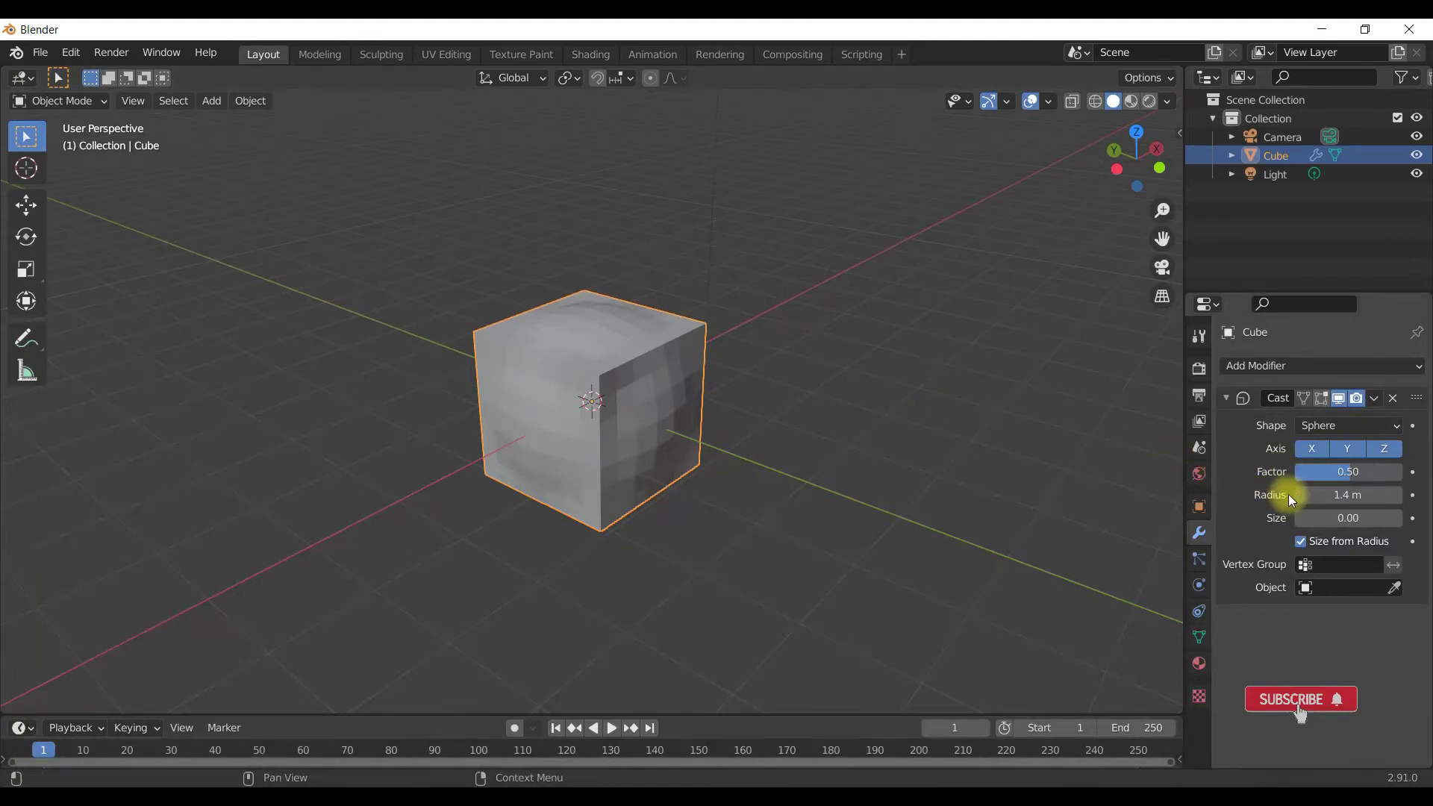
pyautogui.hotkey('ctrl', 'z')
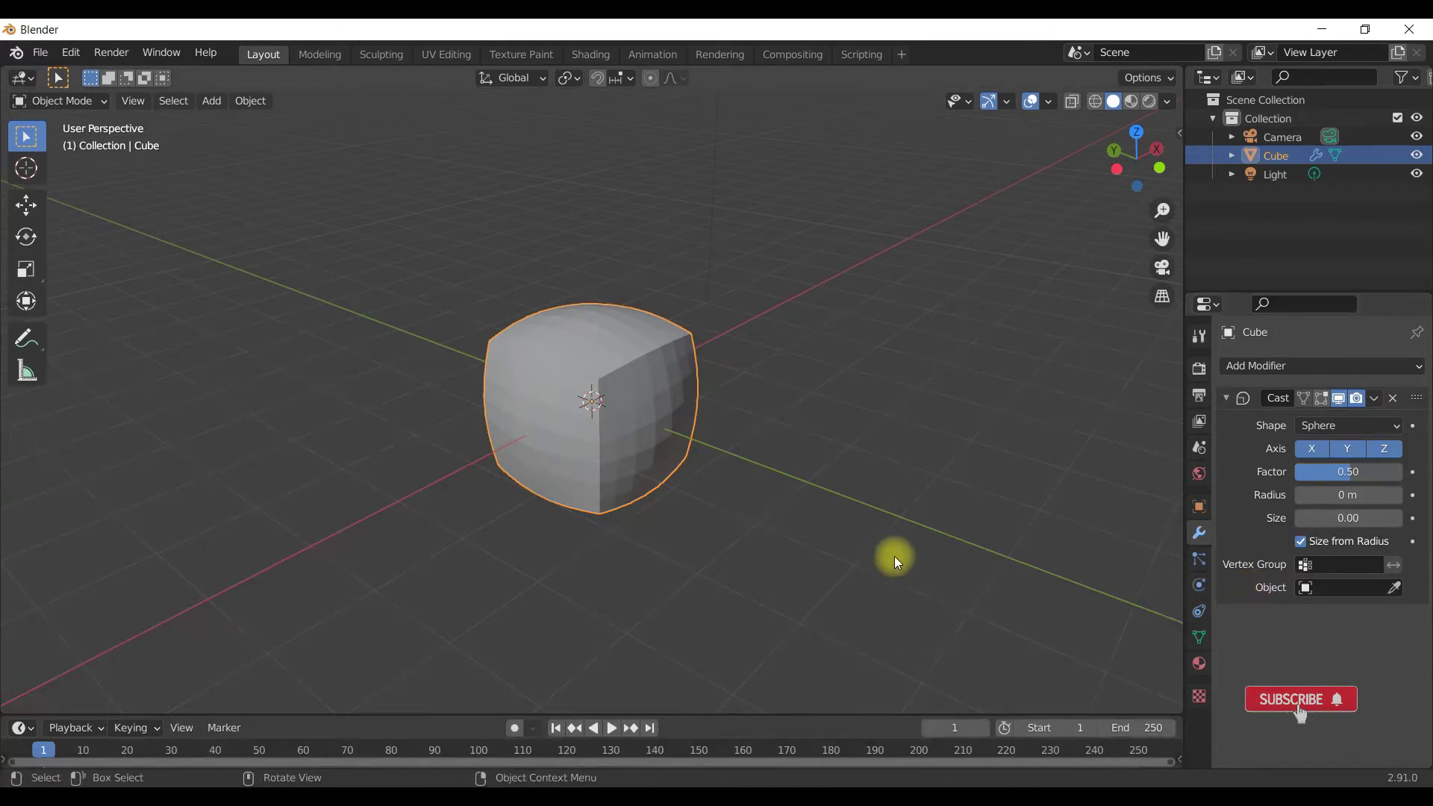
# Add a UV sphere and move it about 2.27 m up along Z so it sits above the cube.
pyautogui.scroll(-3, 894, 557)
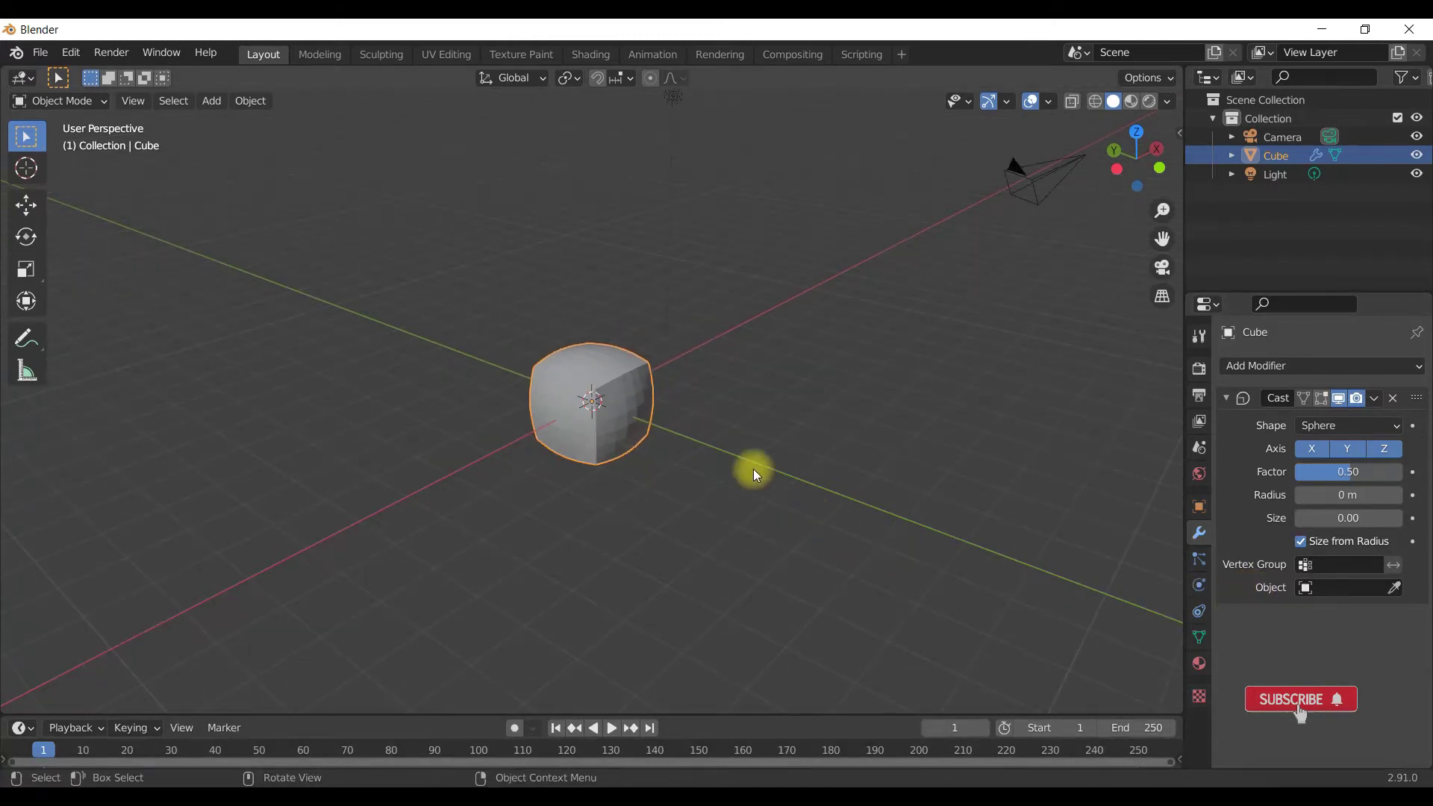
pyautogui.hotkey('shift', 'a')
pyautogui.moveTo(723, 410)
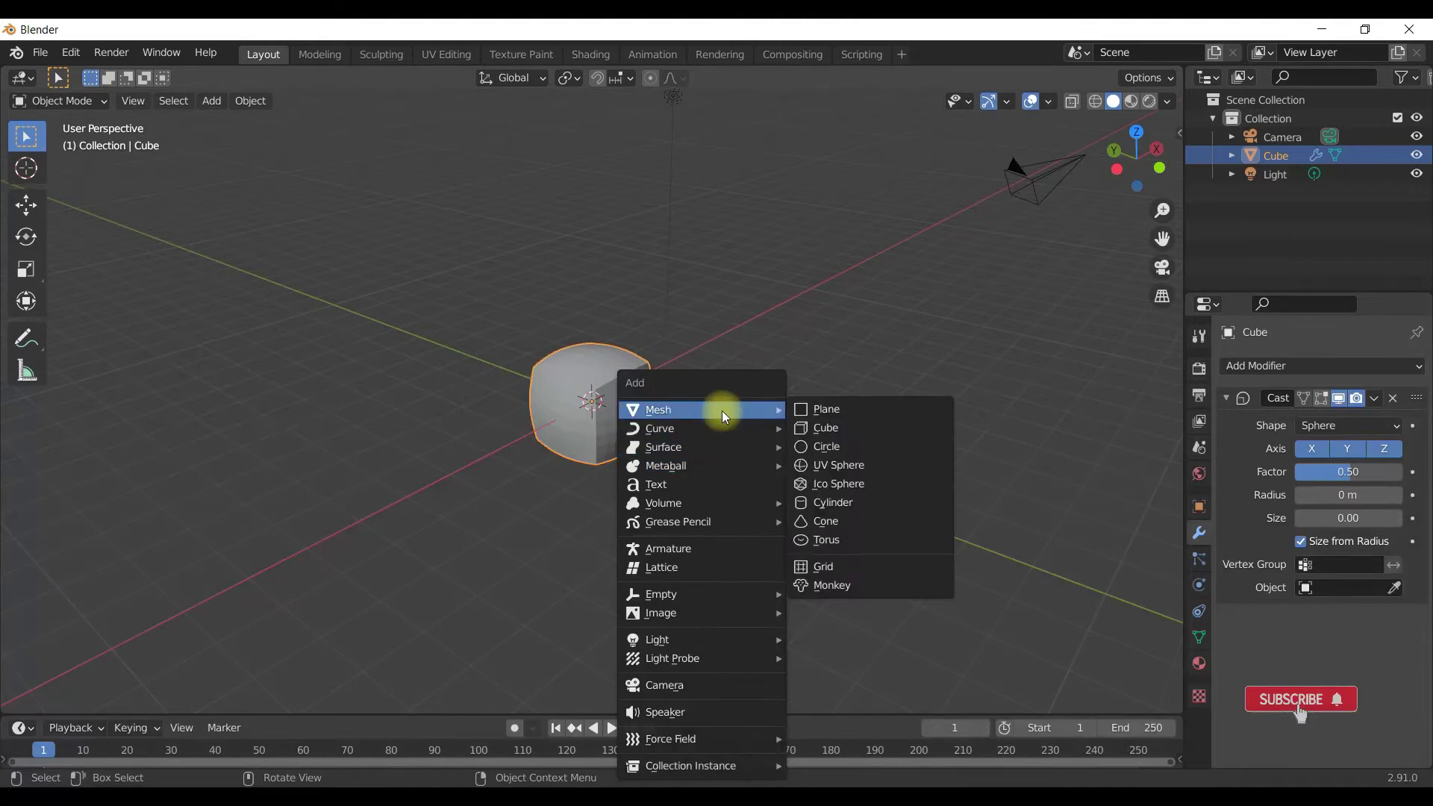
pyautogui.click(852, 464)
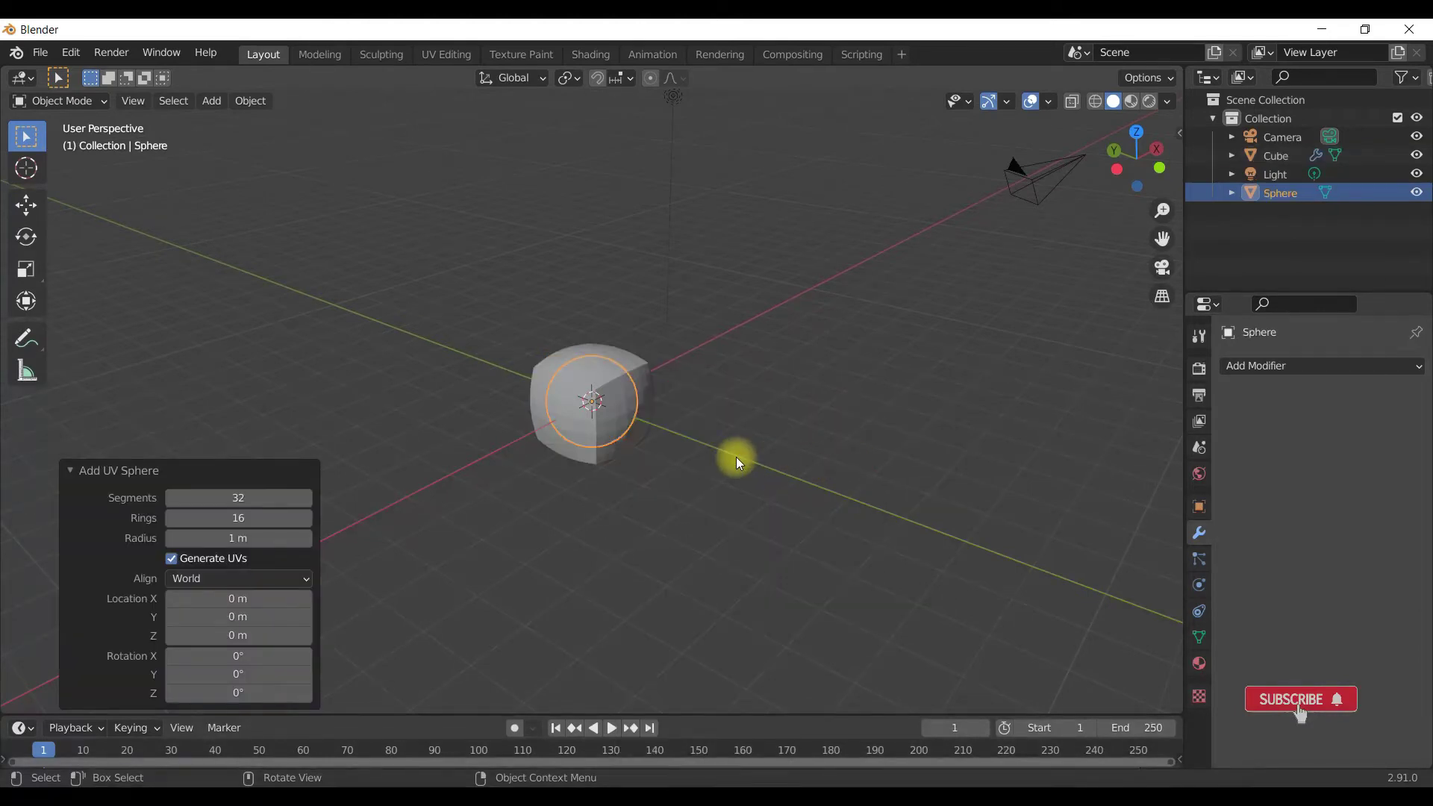
pyautogui.press('g')
pyautogui.press('z')
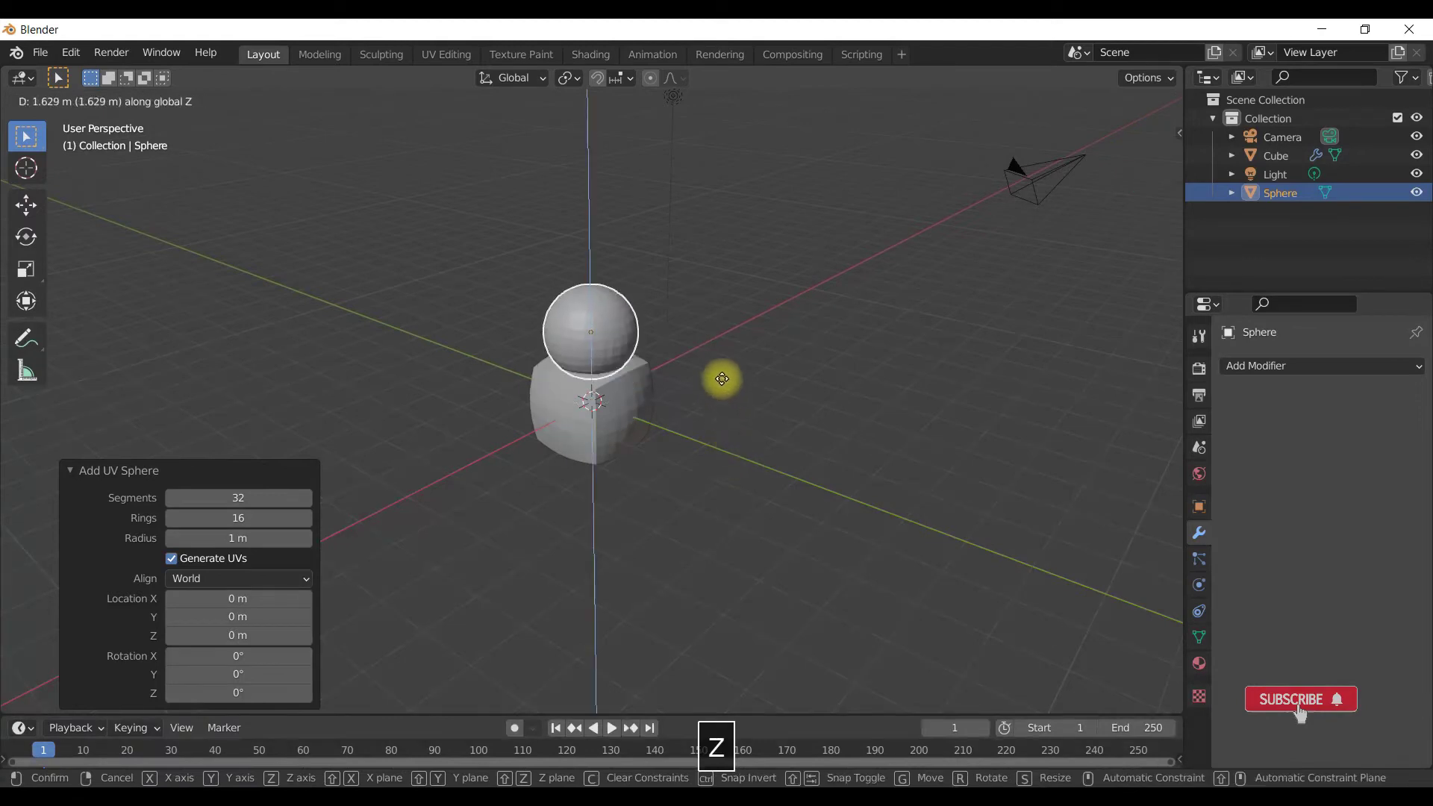
pyautogui.click(722, 358)
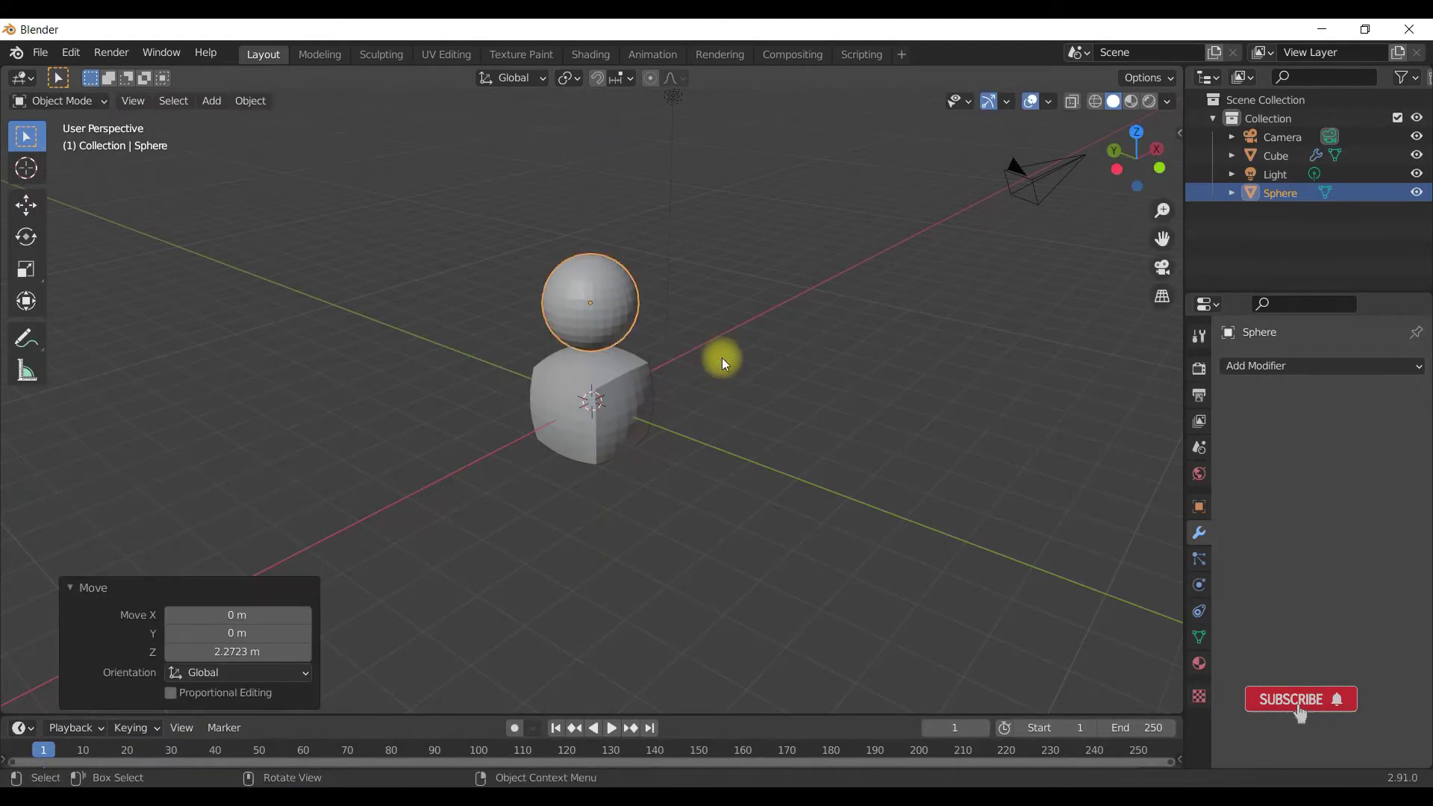
pyautogui.moveTo(673, 499); pyautogui.dragTo(691, 448, button='middle')
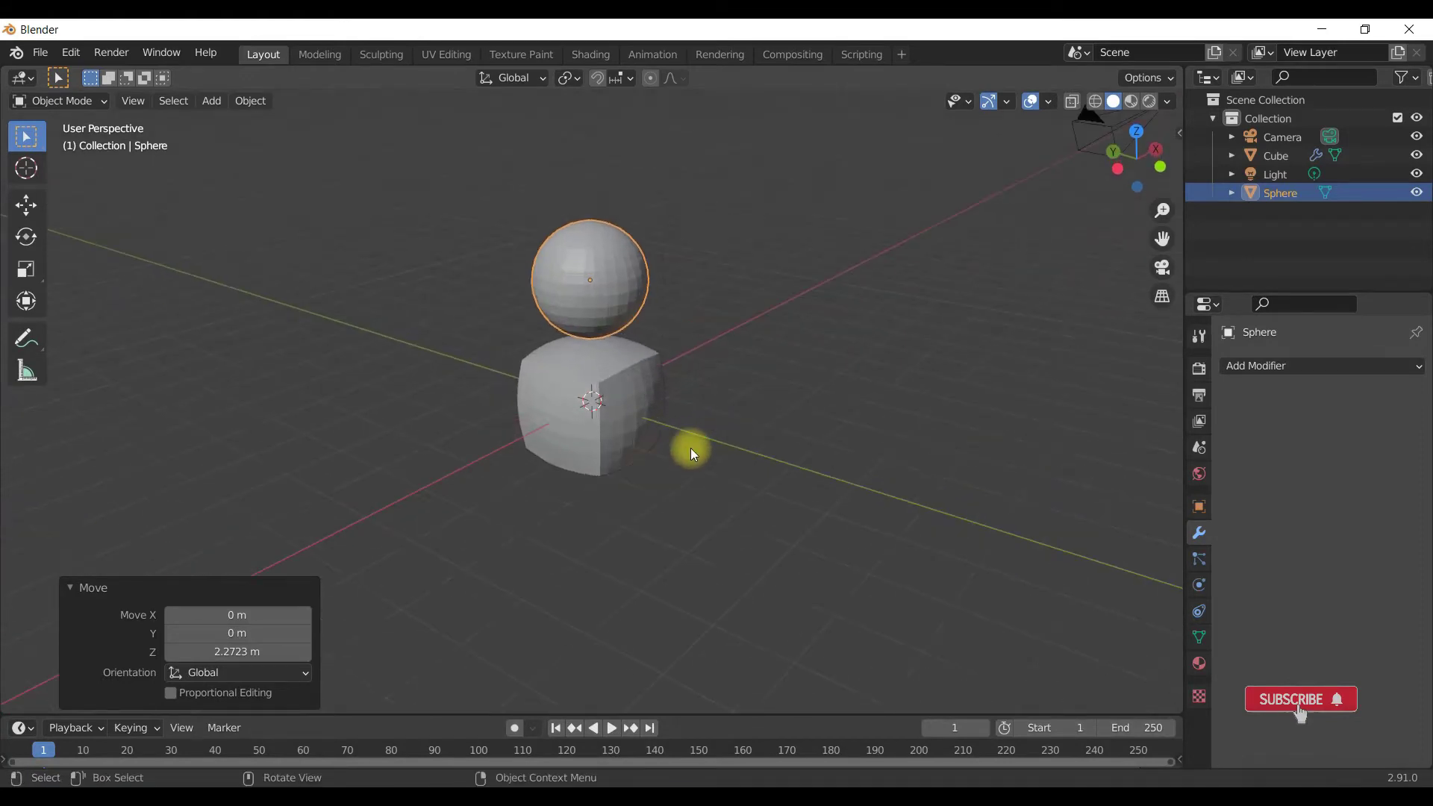
# Assign the UV sphere as the control object of the cube's Cast modifier.
pyautogui.scroll(1, 691, 448)
pyautogui.click(621, 423)
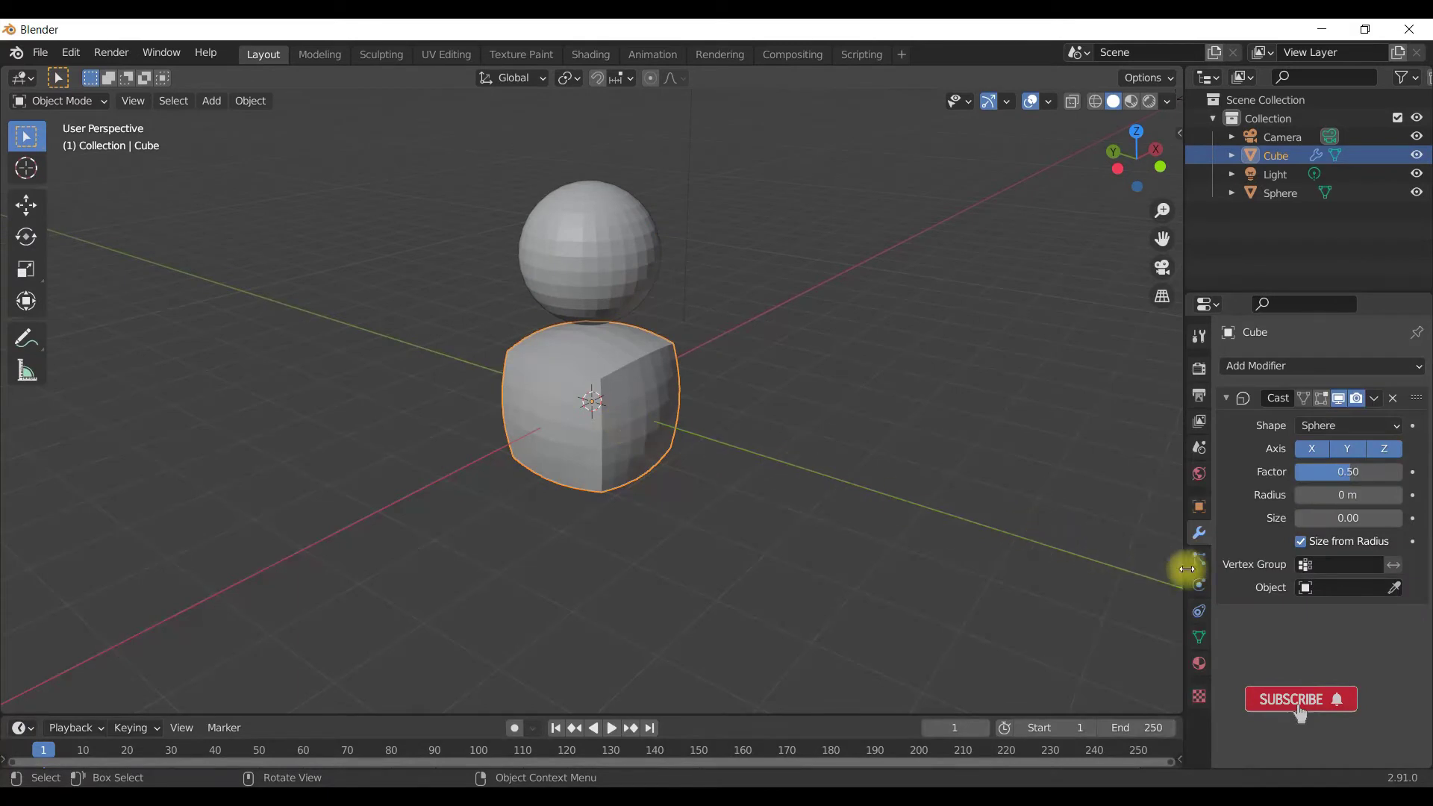
pyautogui.click(1310, 588)
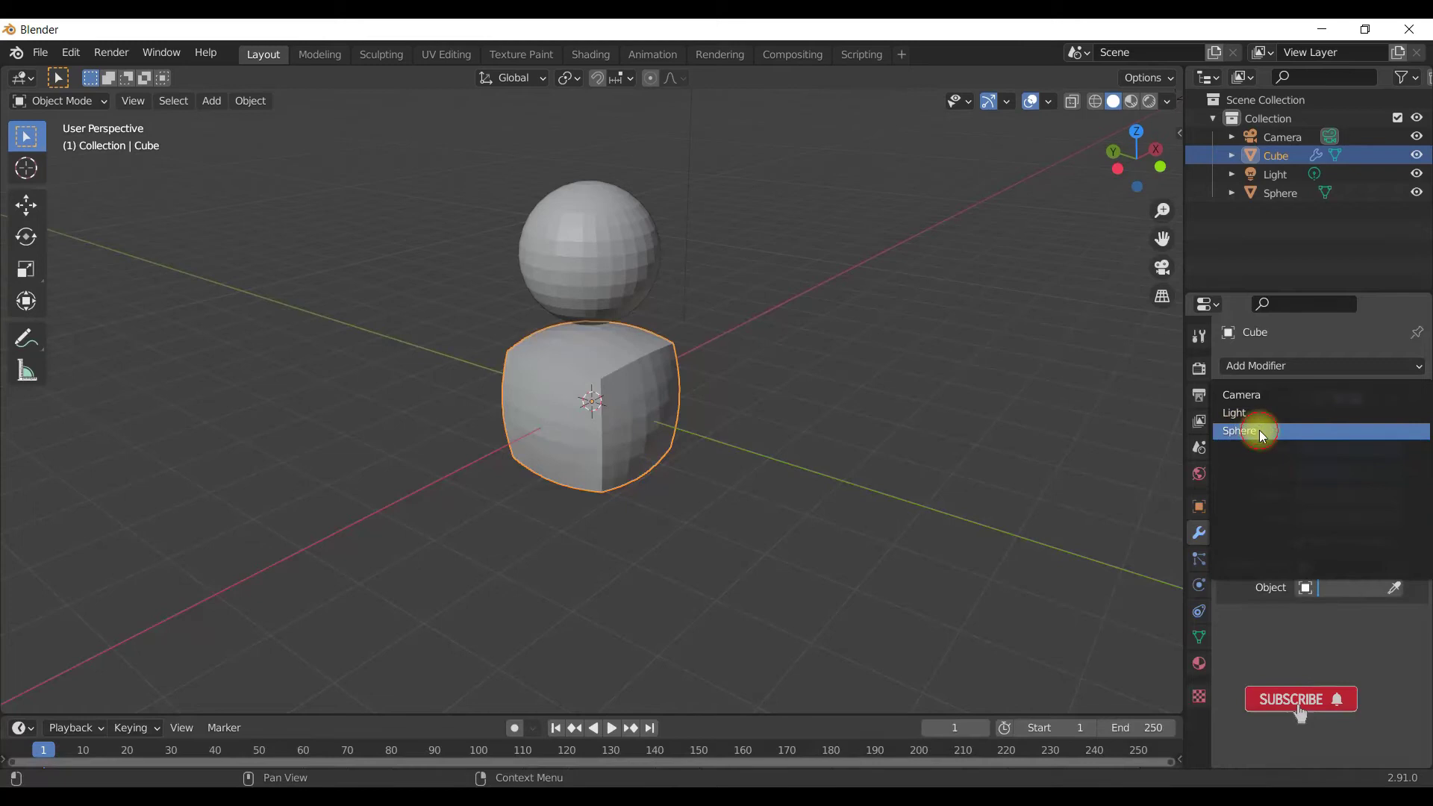
pyautogui.click(1228, 431)
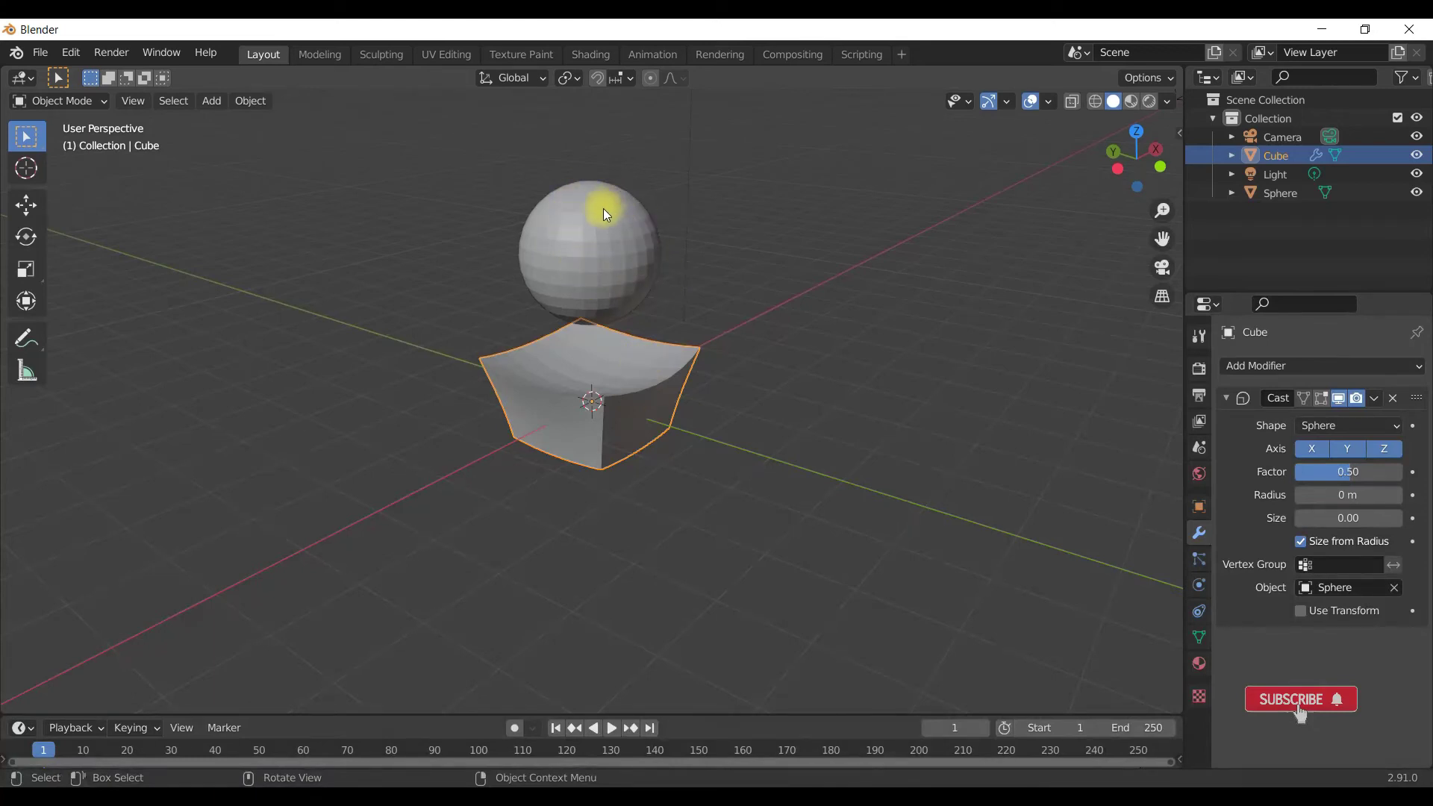
# Move the UV sphere about 0.41 m down along Z, closer to the deformed cube.
pyautogui.click(596, 232)
pyautogui.press('g')
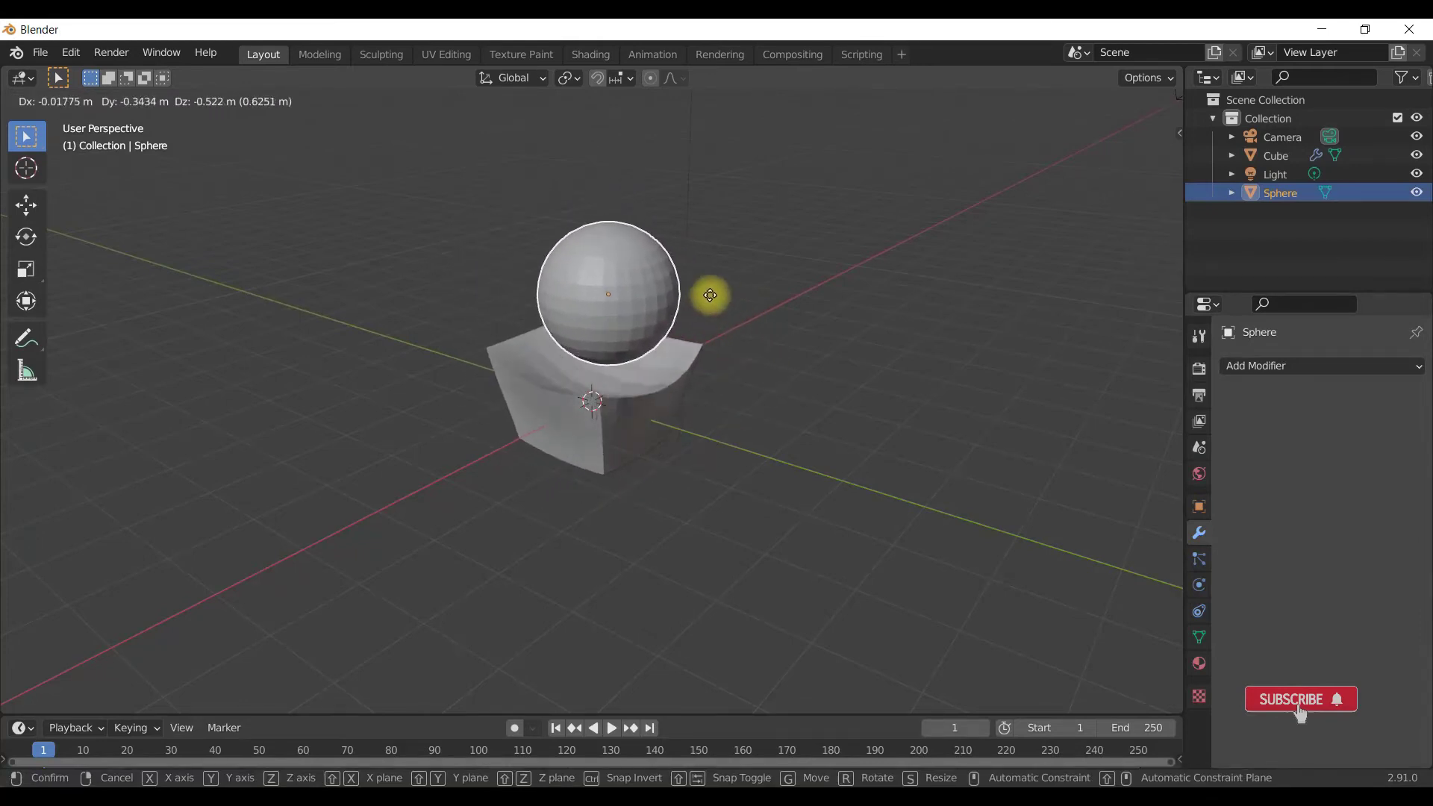
pyautogui.press('z')
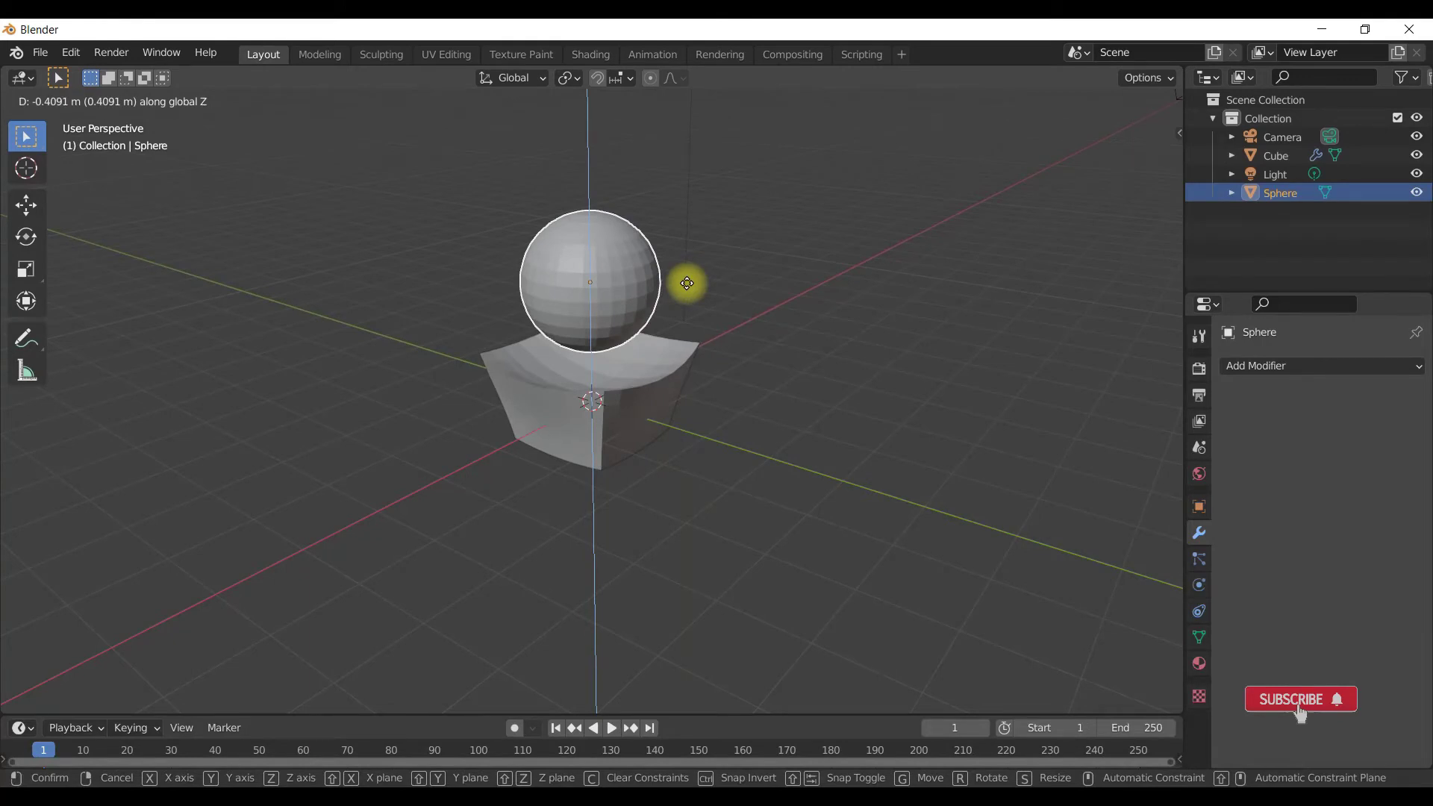
pyautogui.click(687, 284)
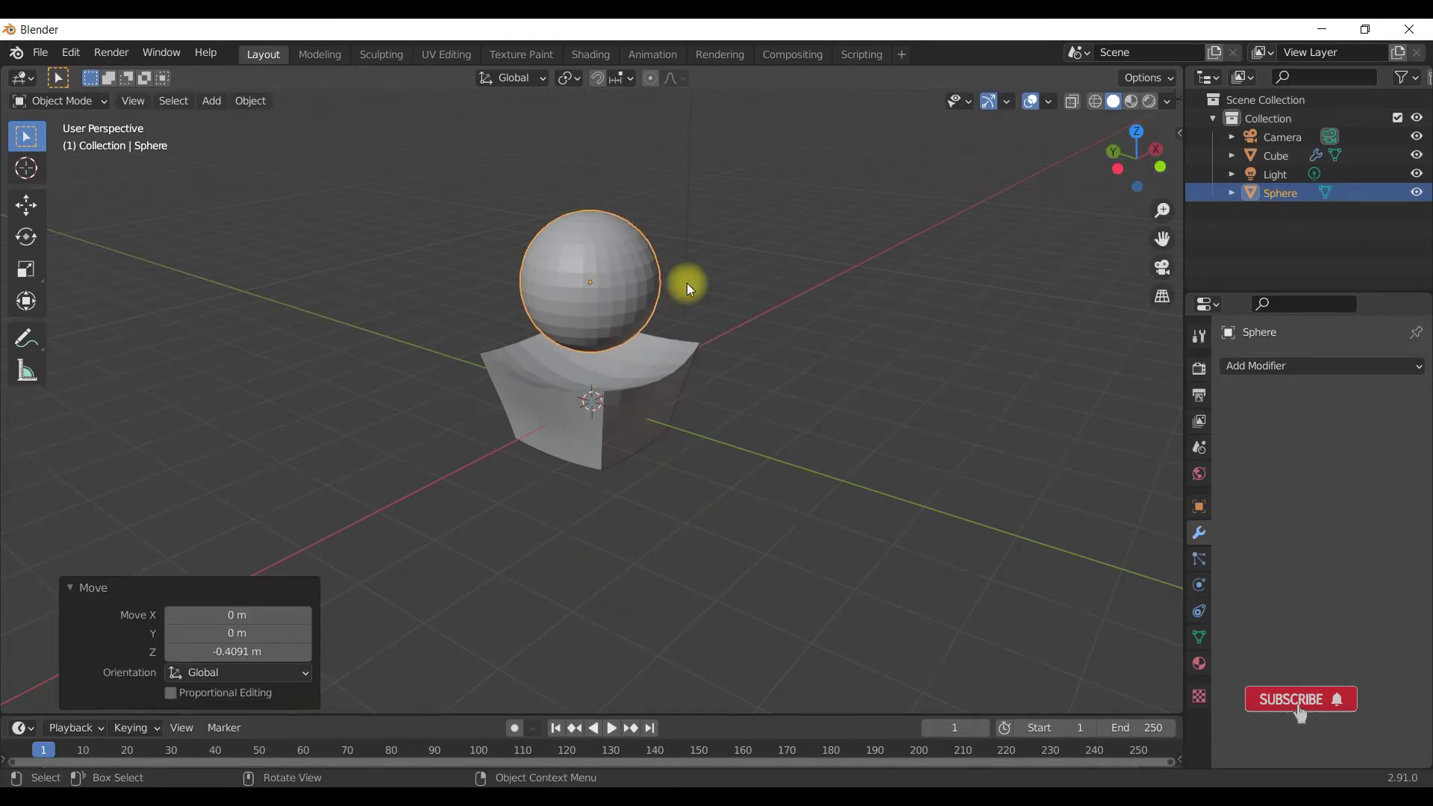
# Set the cube's Cast modifier to a Factor of 1.05 and a Radius of 2.6 m.
pyautogui.click(633, 403)
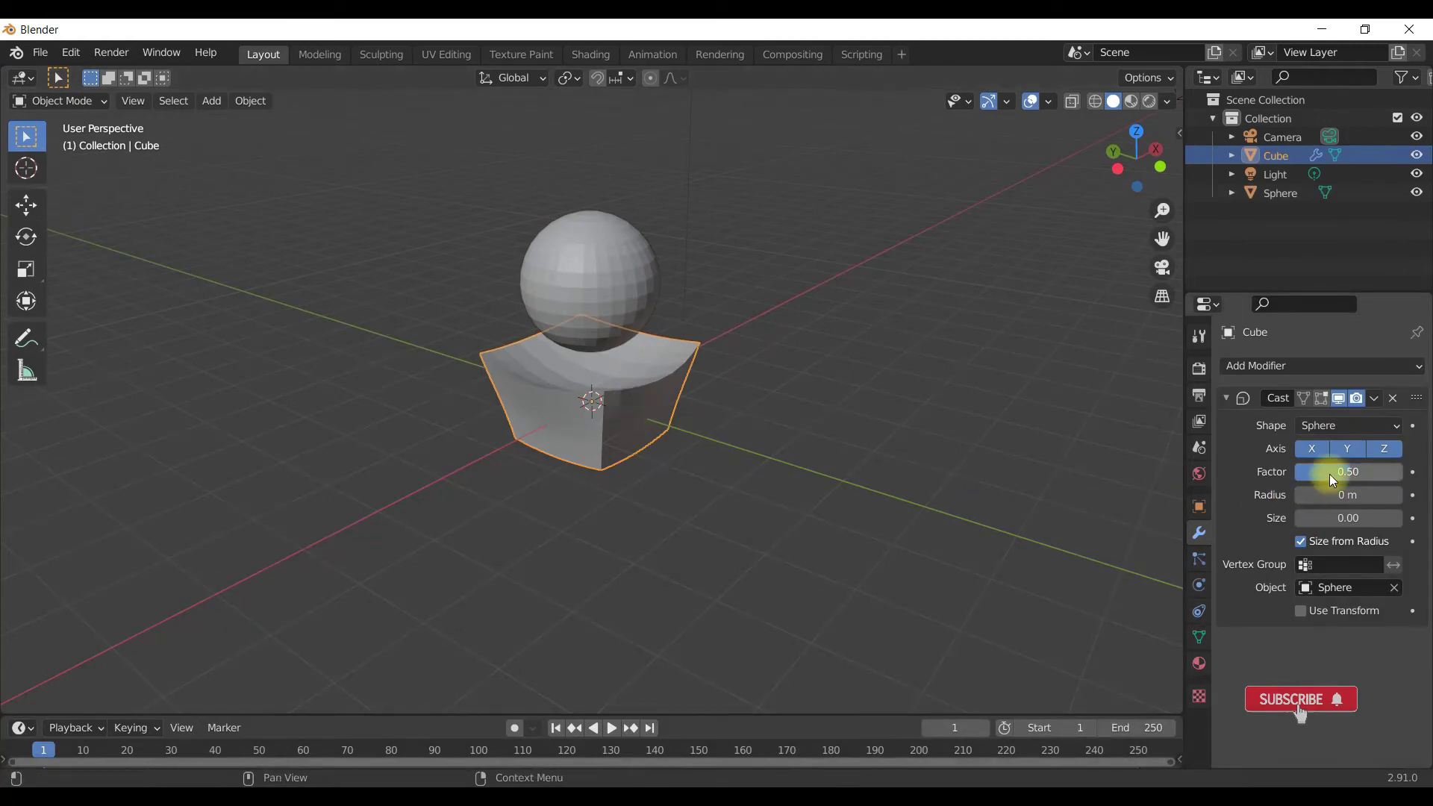
pyautogui.moveTo(1329, 474)
pyautogui.mouseDown()
pyautogui.moveTo(1367, 470)
pyautogui.moveTo(1328, 468)
pyautogui.moveTo(1350, 474)
pyautogui.mouseUp()
pyautogui.moveTo(682, 490); pyautogui.dragTo(766, 420, button='middle')
pyautogui.moveTo(1301, 498); pyautogui.dragTo(86, 515)
pyautogui.moveTo(587, 551)
pyautogui.mouseDown(button='middle')
pyautogui.moveTo(611, 446)
pyautogui.moveTo(503, 545)
pyautogui.moveTo(491, 614)
pyautogui.moveTo(572, 527)
pyautogui.mouseUp(button='middle')
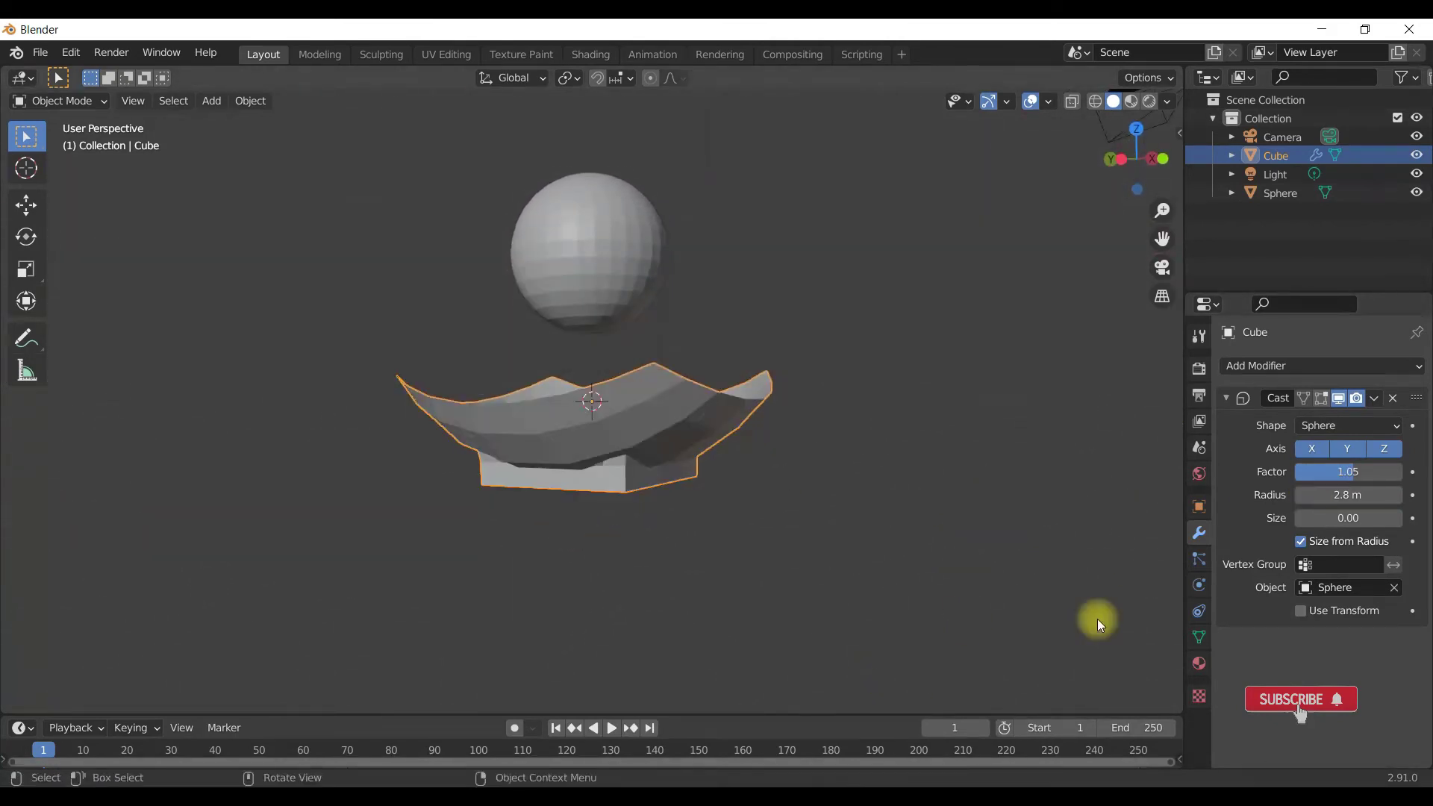
pyautogui.moveTo(1328, 495); pyautogui.dragTo(1328, 495)
pyautogui.moveTo(839, 486); pyautogui.dragTo(1044, 560, button='middle')
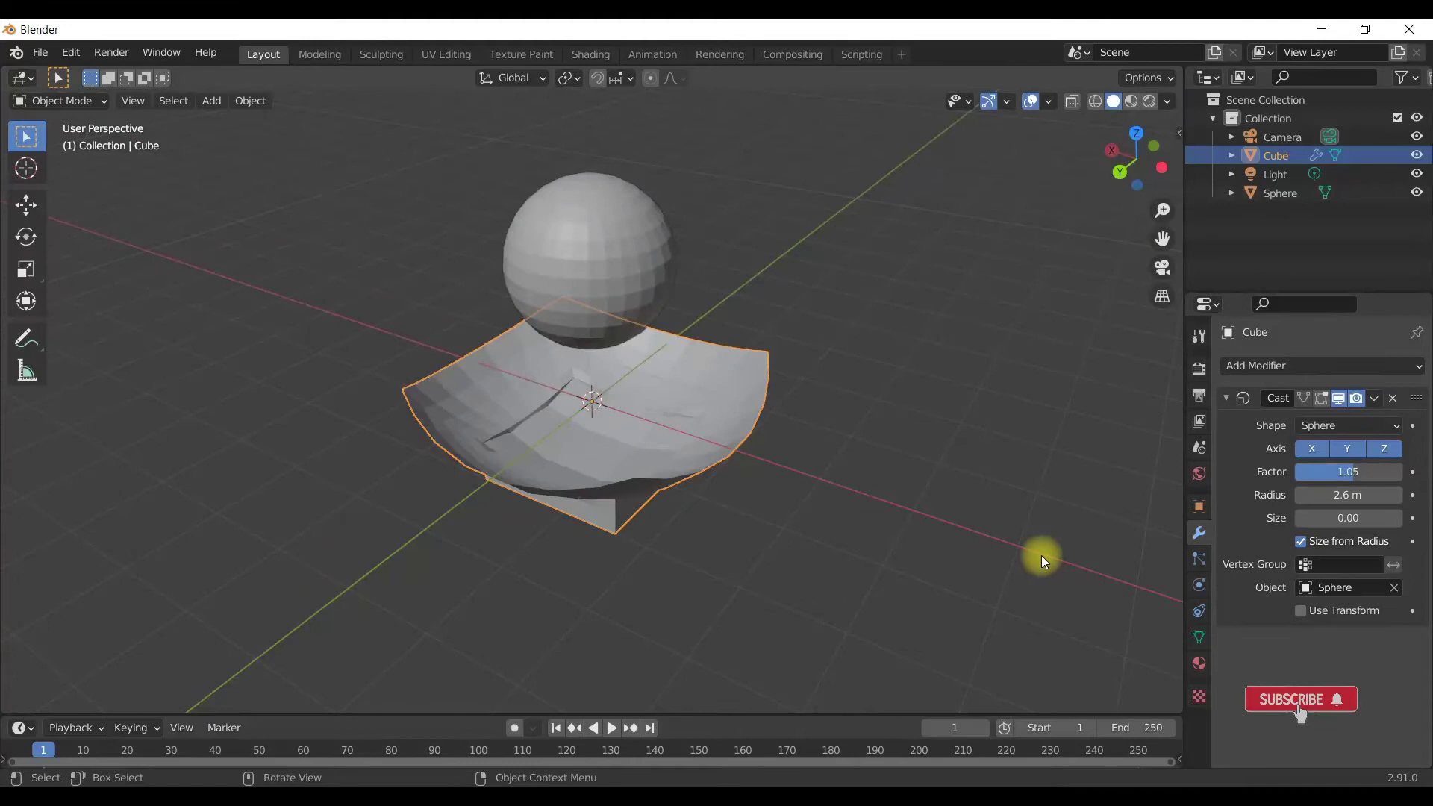
# Apply the Cast modifier to the cube and delete the UV sphere.
pyautogui.scroll(-1, 1044, 560)
pyautogui.click(1376, 399)
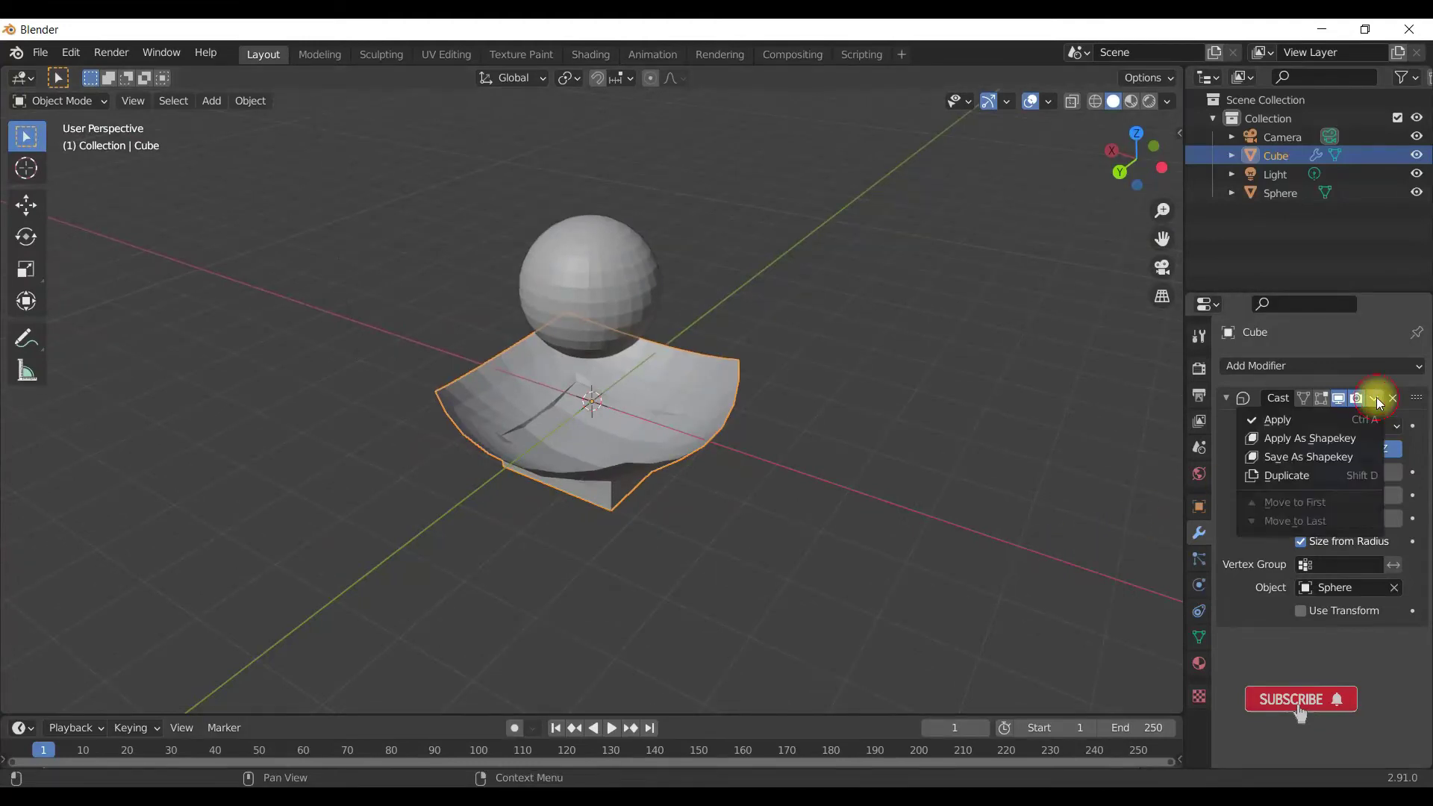
pyautogui.click(1301, 418)
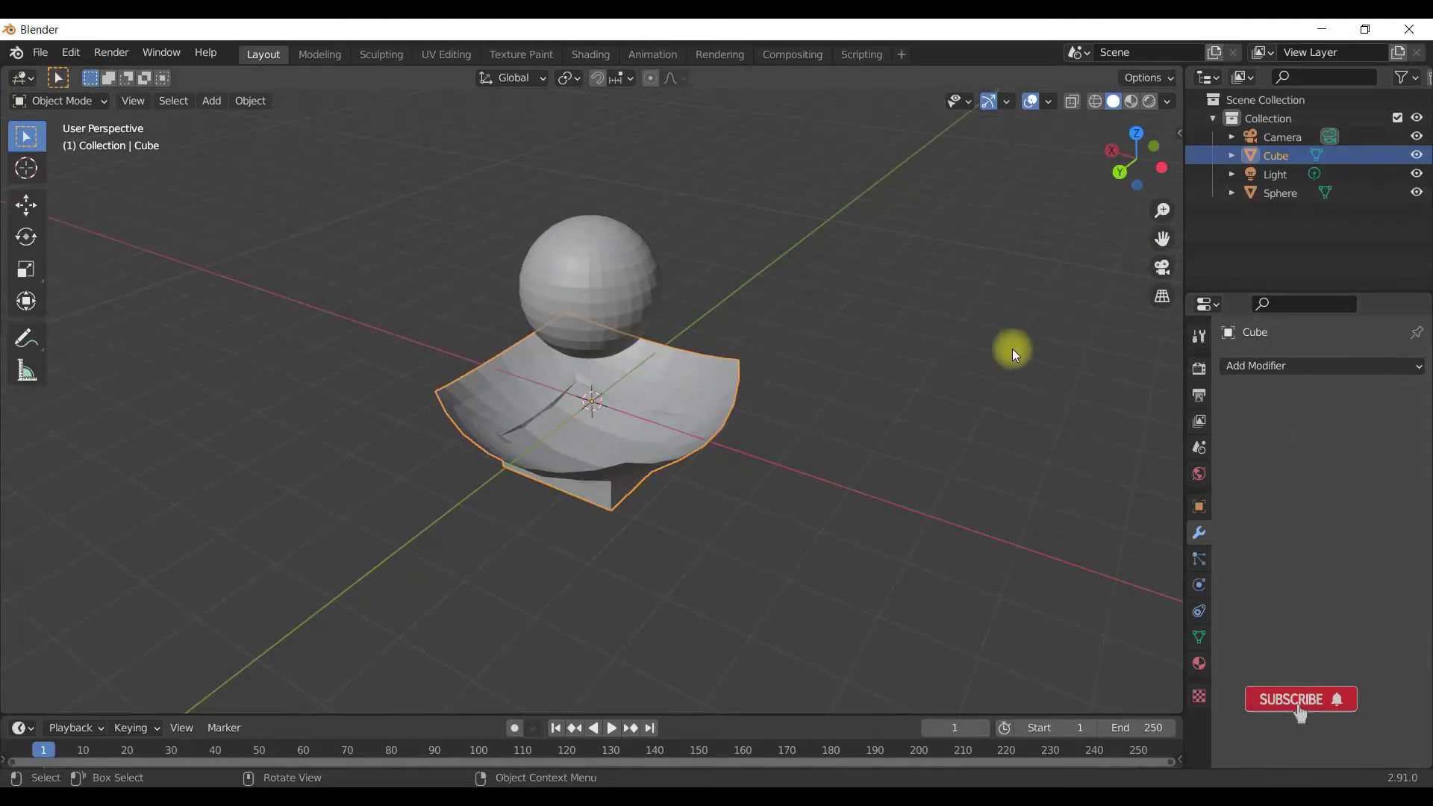
pyautogui.click(639, 310)
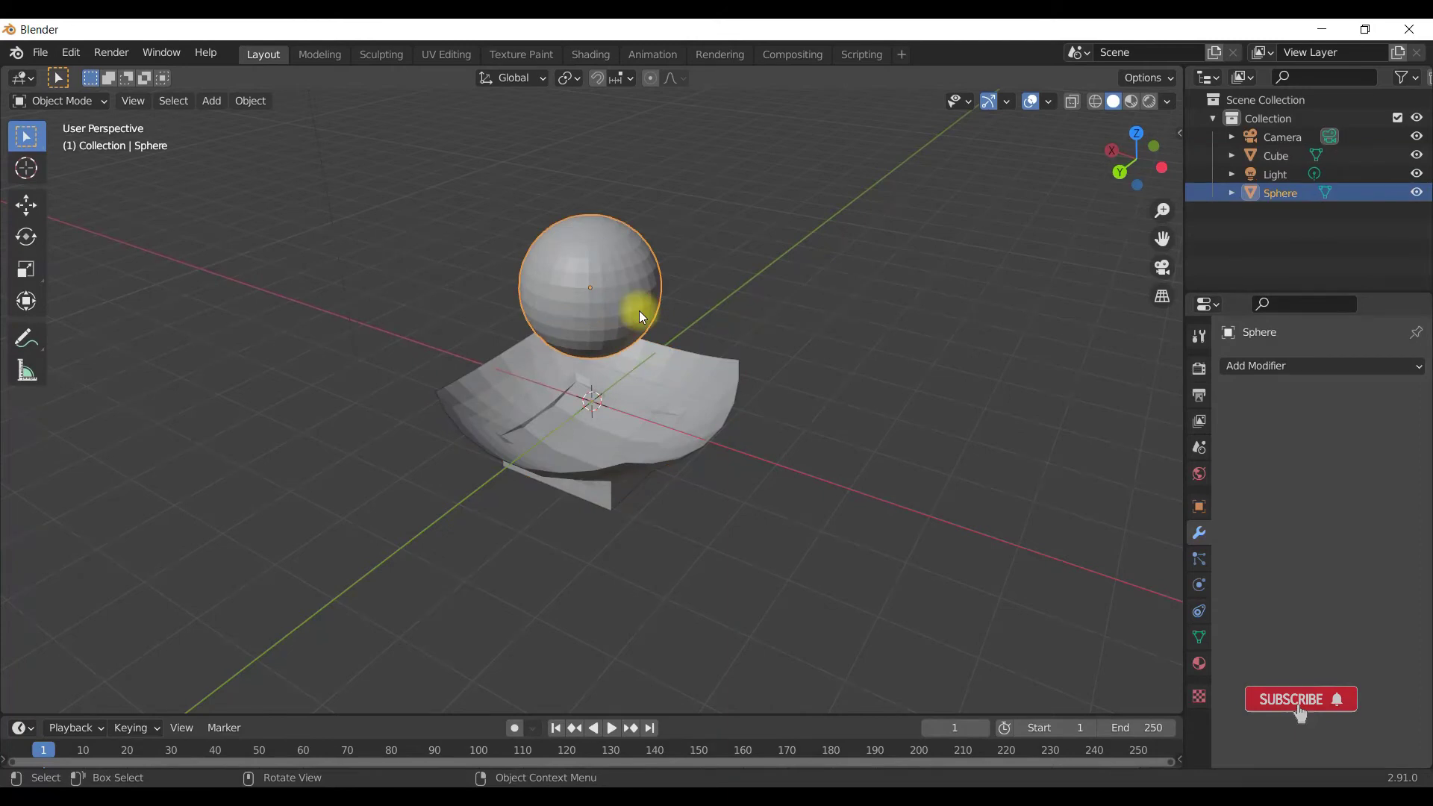
pyautogui.press('Delete')
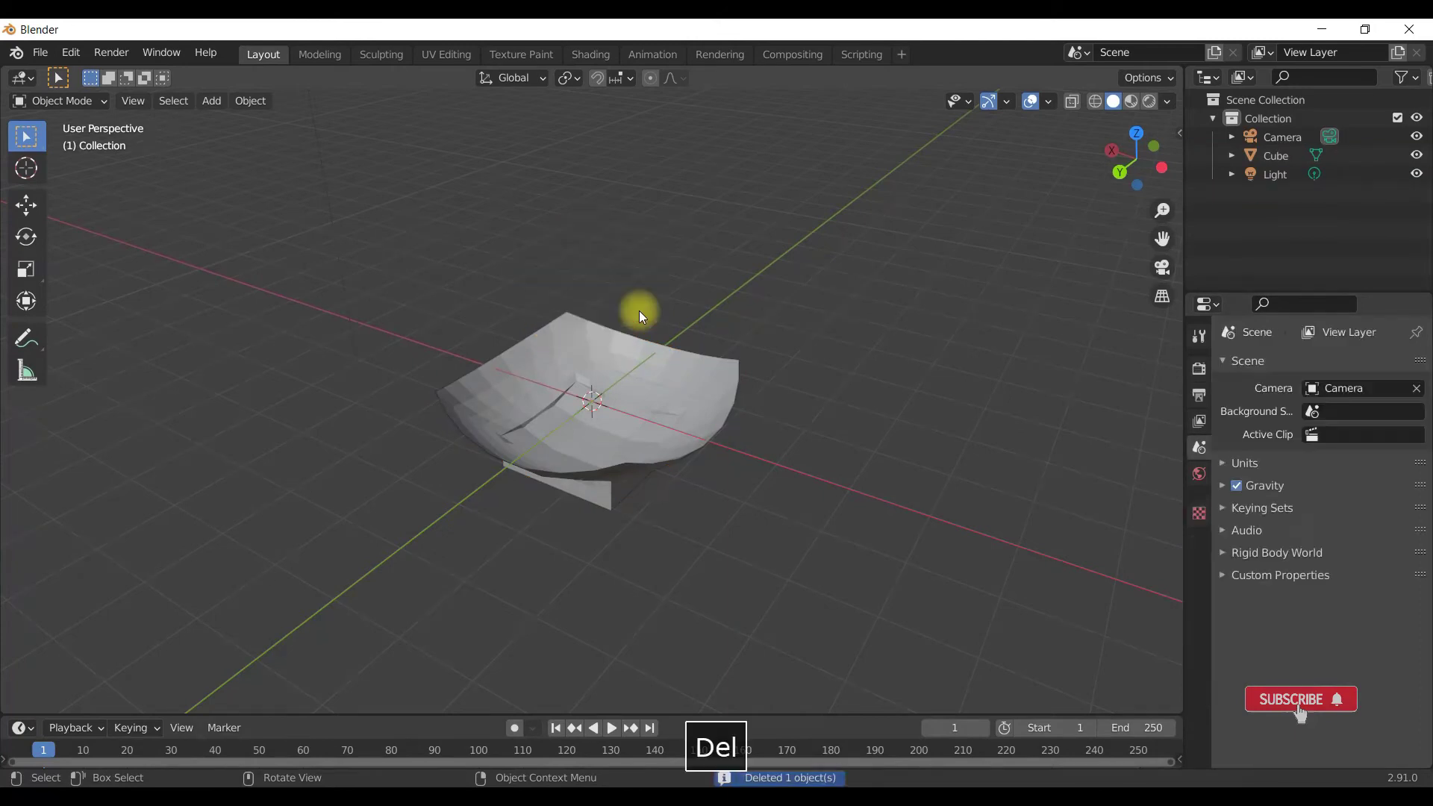
# Inspect the deformed cube's mesh in Edit Mode, and move the object about -51.57 m along X, away from the origin.
pyautogui.click(655, 394)
pyautogui.press('Tab')
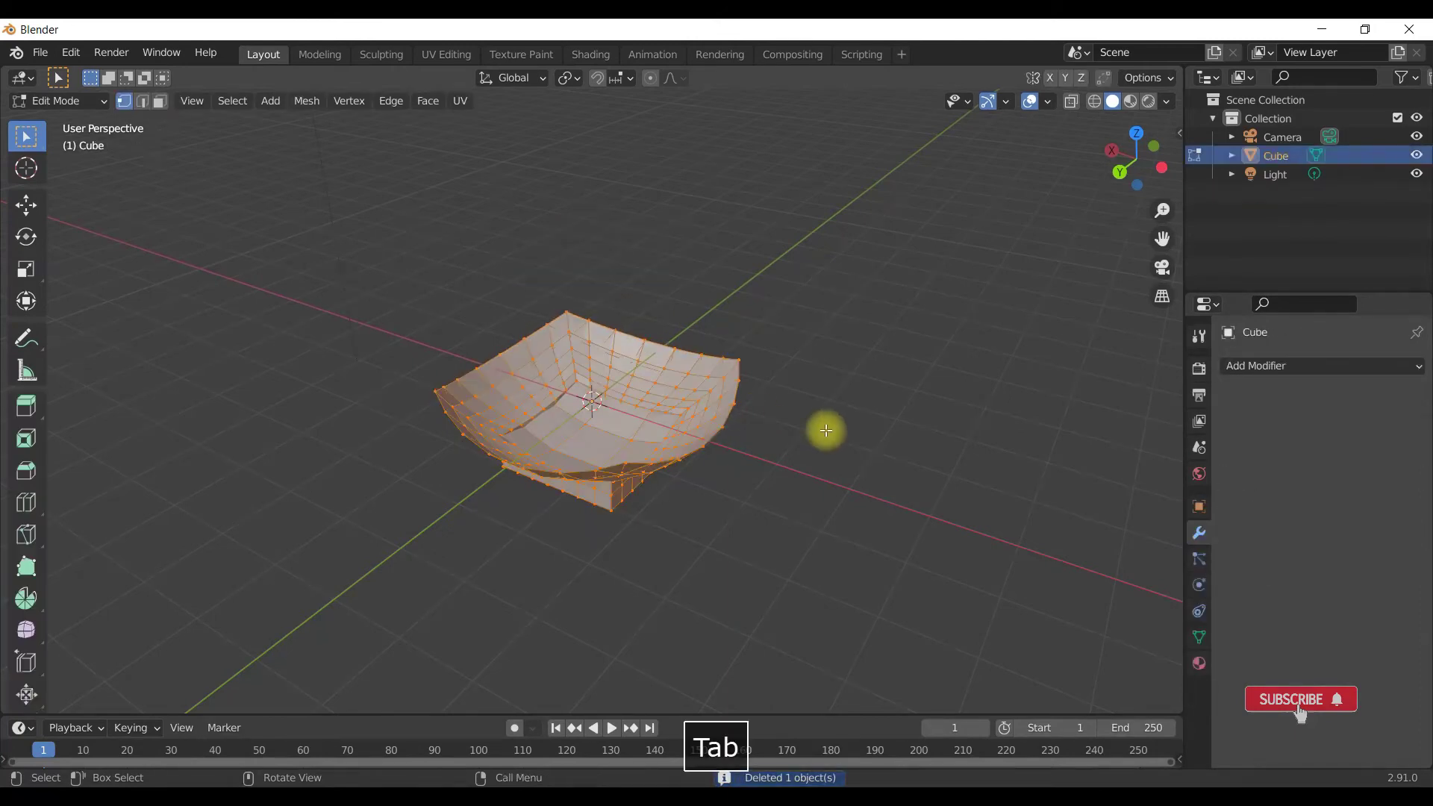
pyautogui.moveTo(461, 608); pyautogui.dragTo(1008, 627, button='middle')
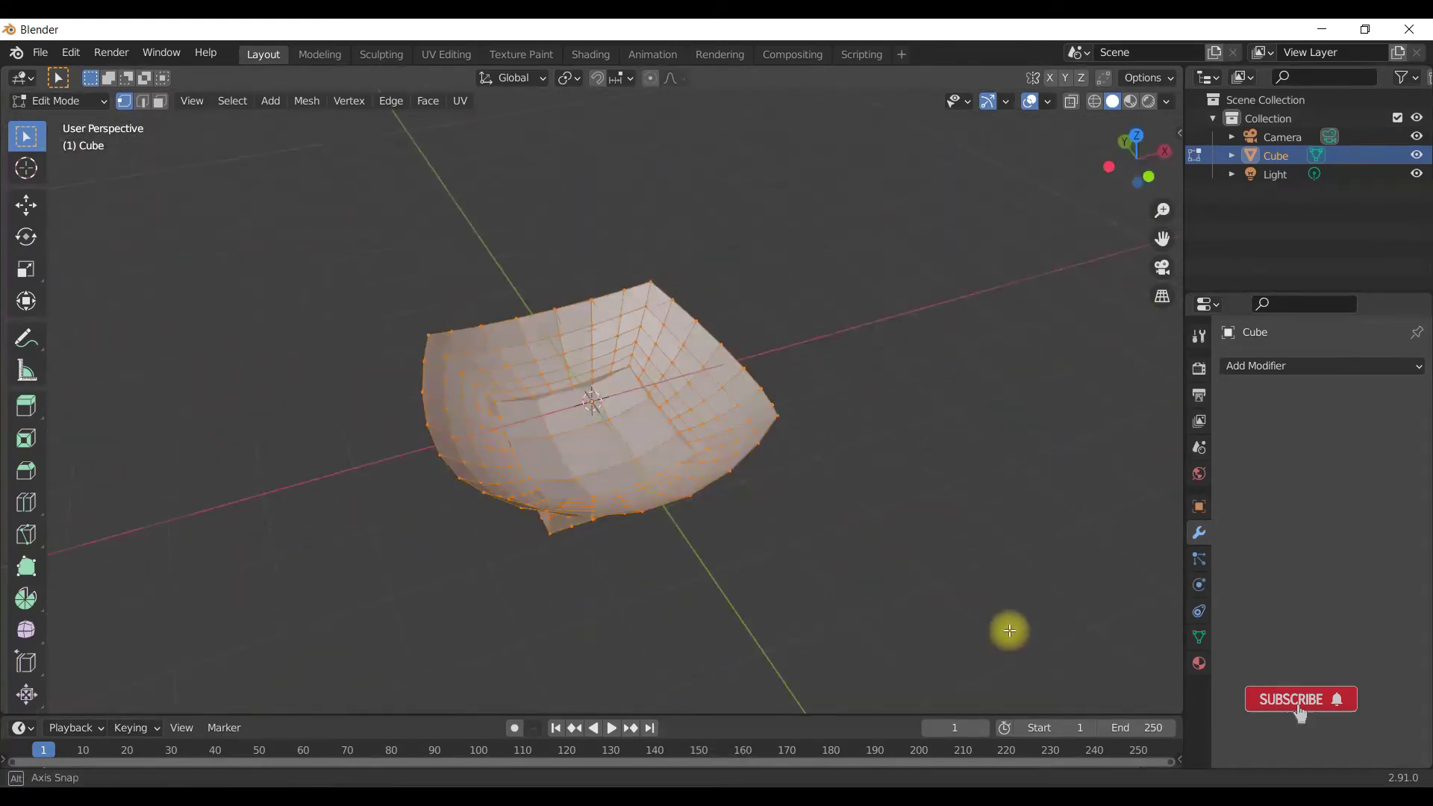
pyautogui.moveTo(431, 561); pyautogui.dragTo(969, 522, button='middle')
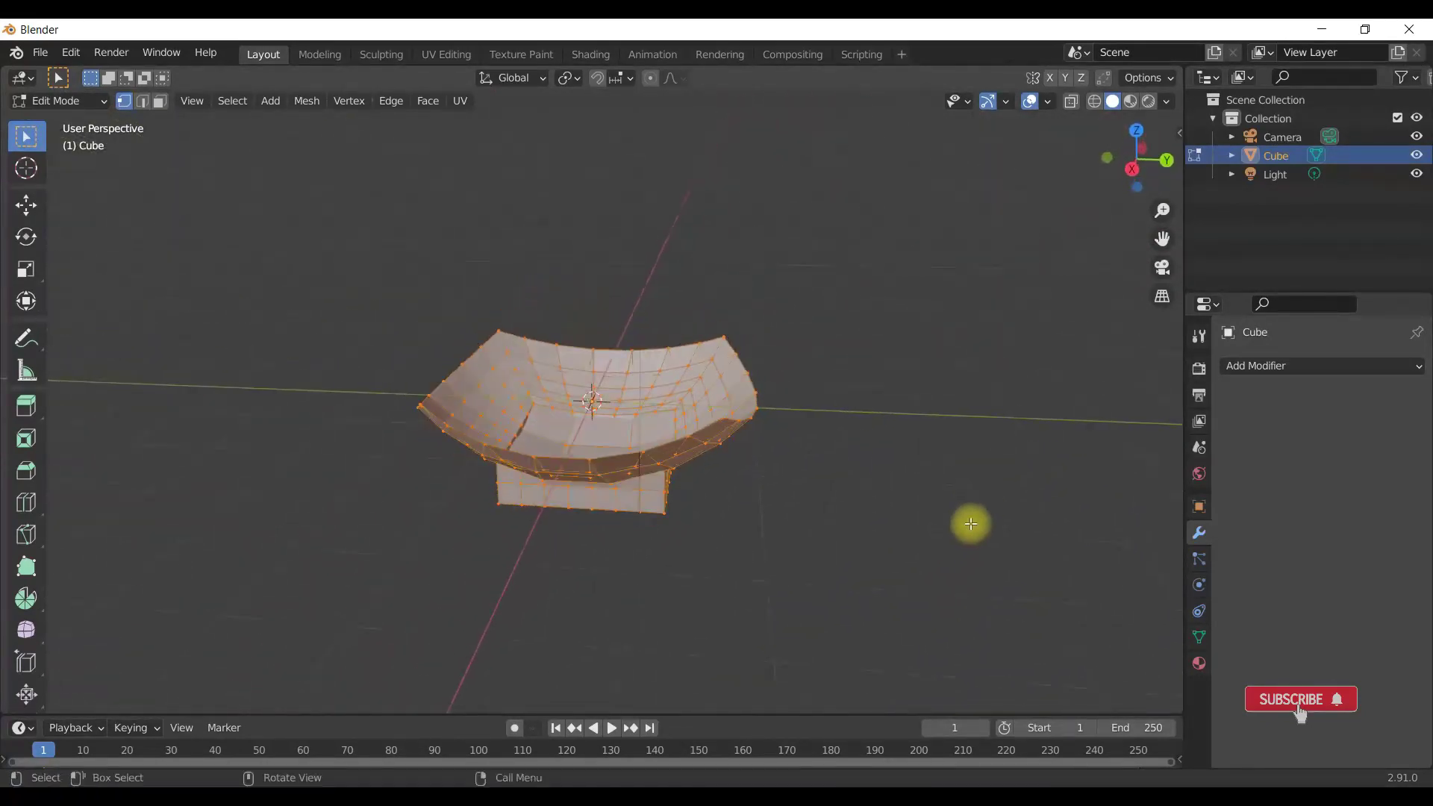
pyautogui.scroll(-3, 745, 585)
pyautogui.press('g')
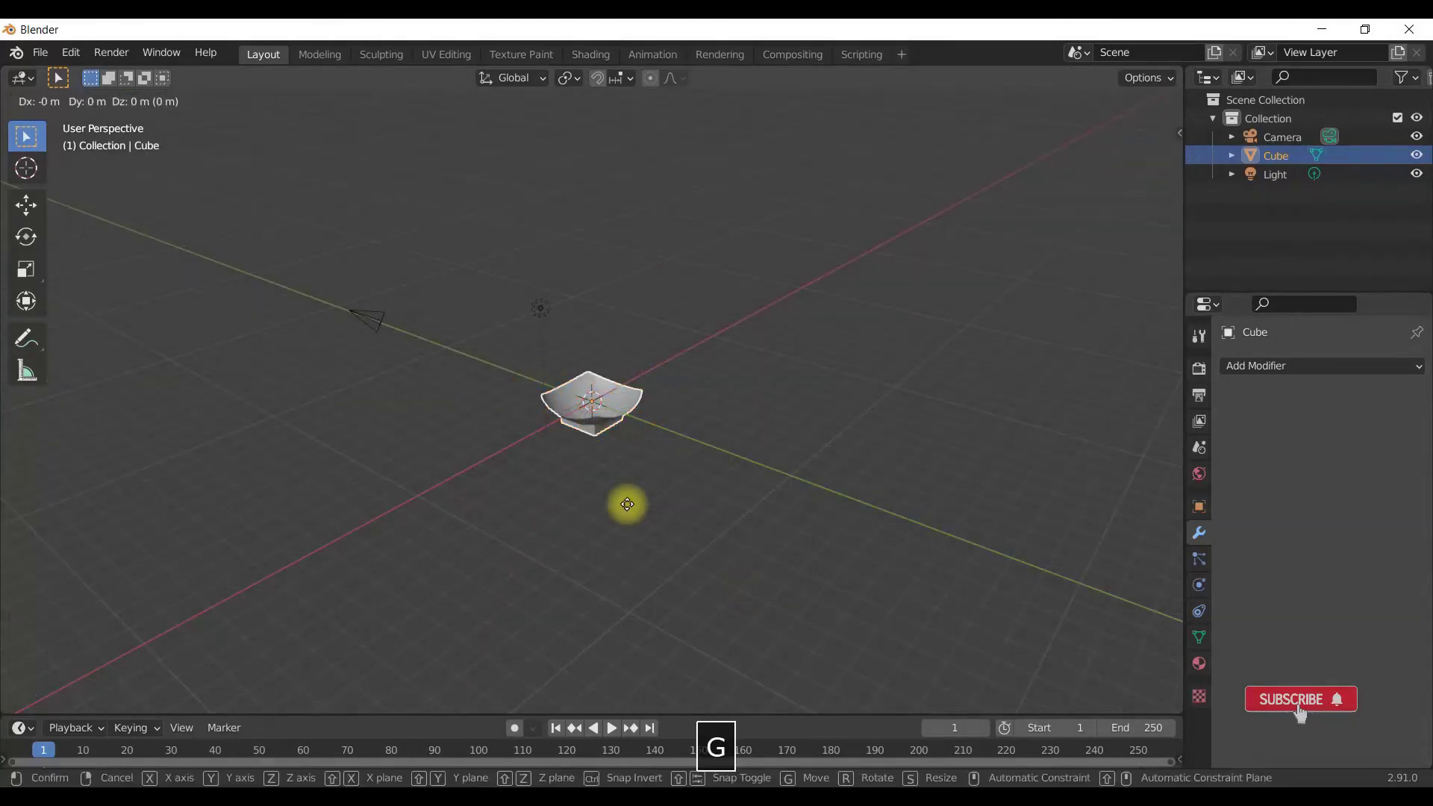
pyautogui.press('x')
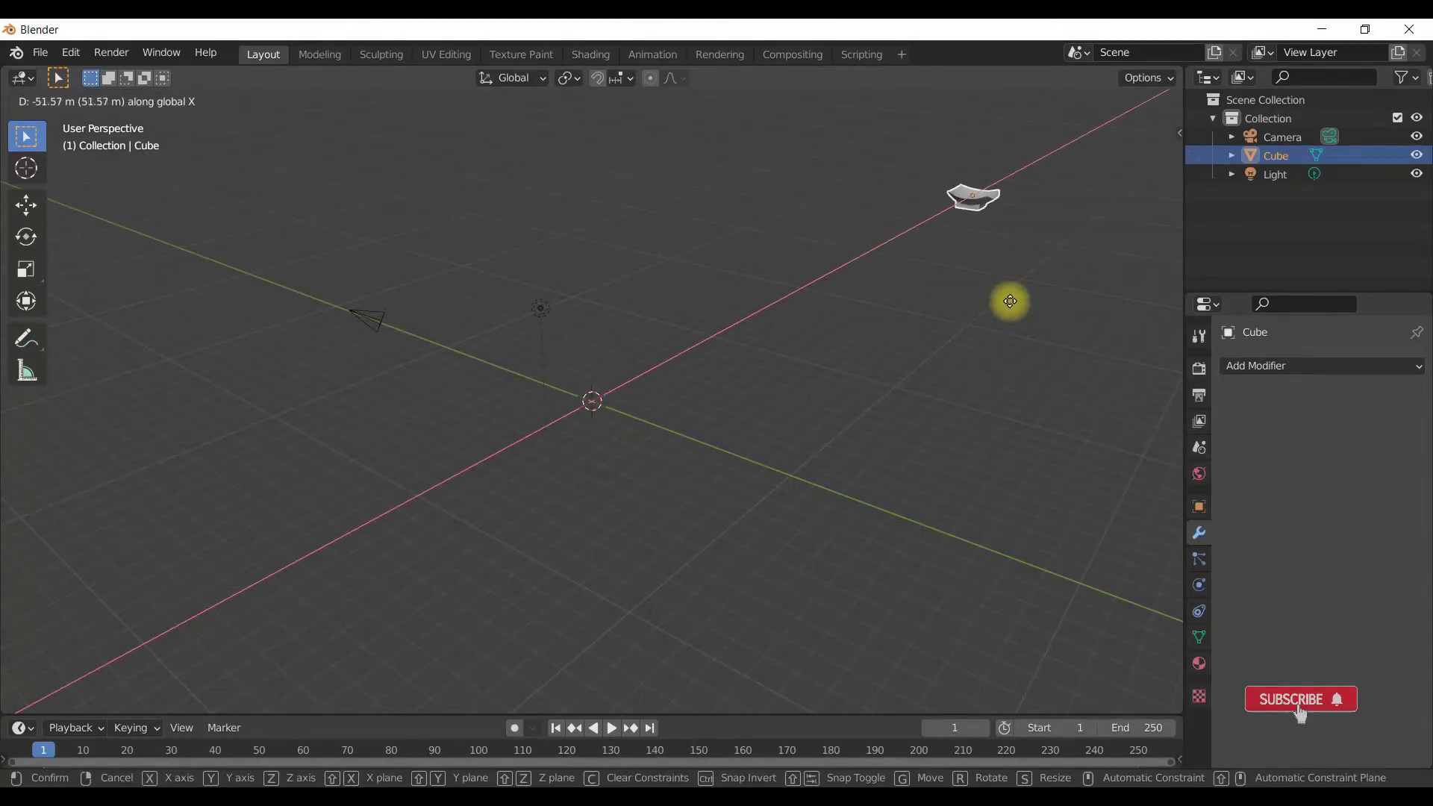
pyautogui.click(1010, 302)
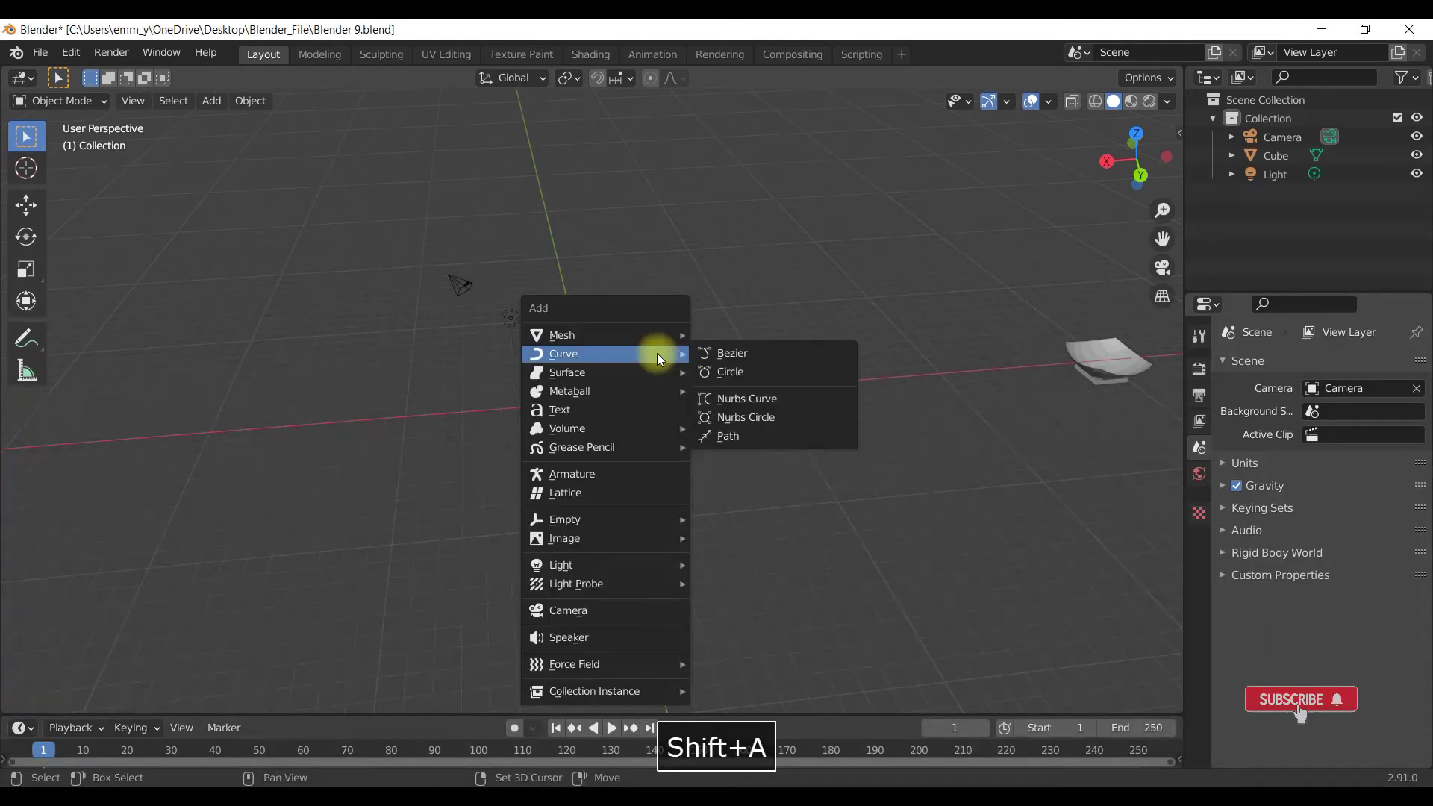
# Add a new mesh cube at the origin and scale it uniformly by 0.5.
pyautogui.moveTo(657, 334)
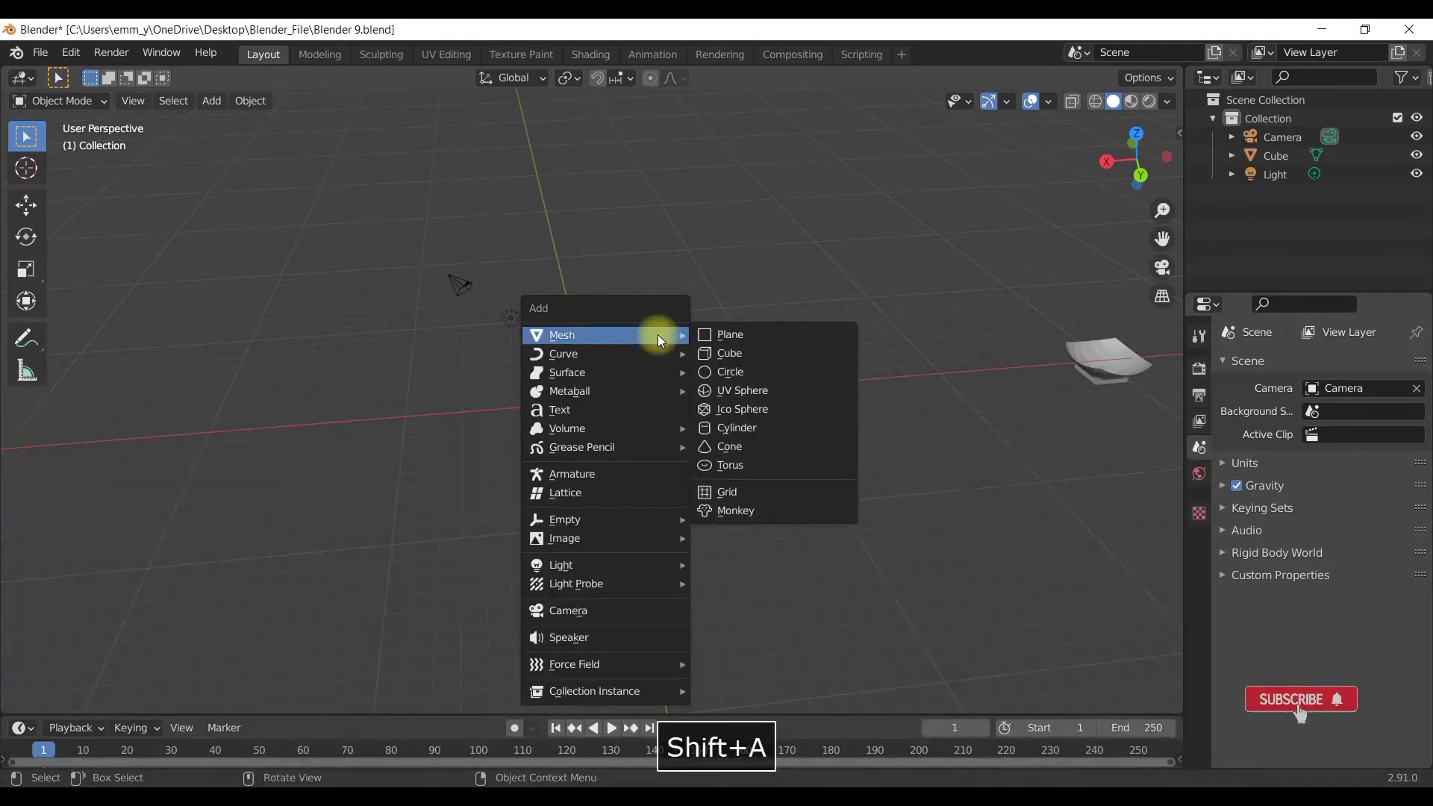
pyautogui.click(739, 355)
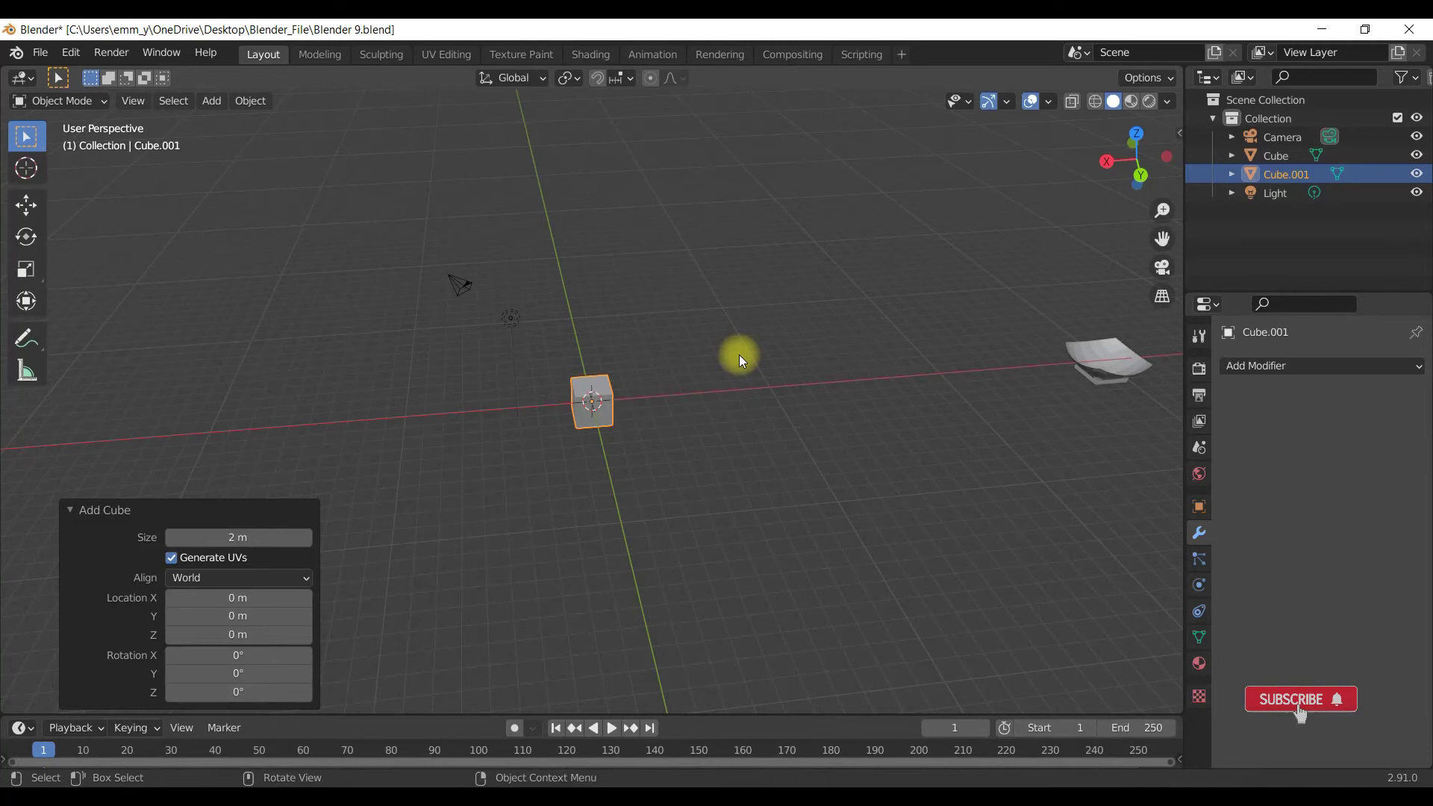
pyautogui.press('s')
pyautogui.write('.5')
pyautogui.press('Return')
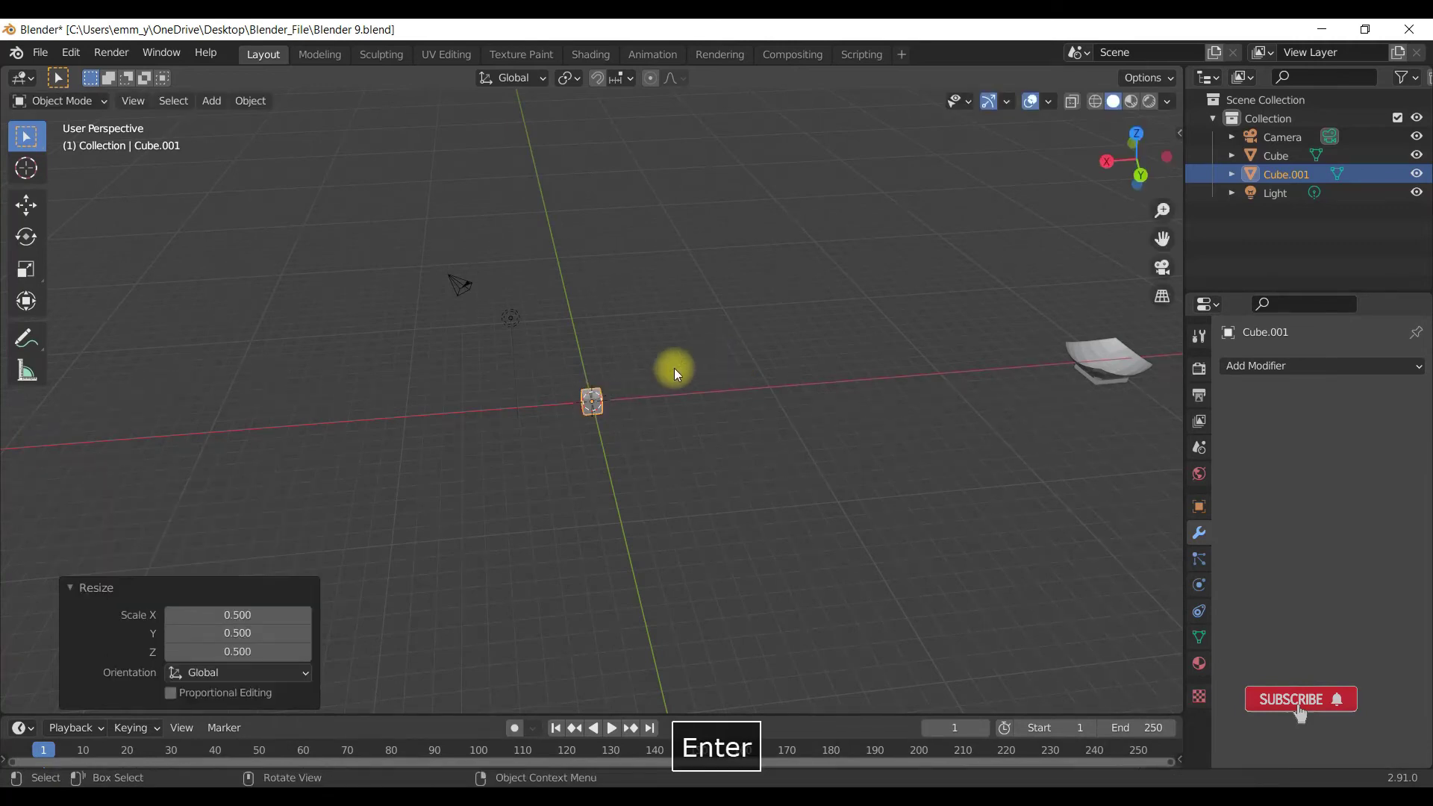
# Scale the new cube by 15 along the X axis to form a long bar.
pyautogui.scroll(3, 639, 397)
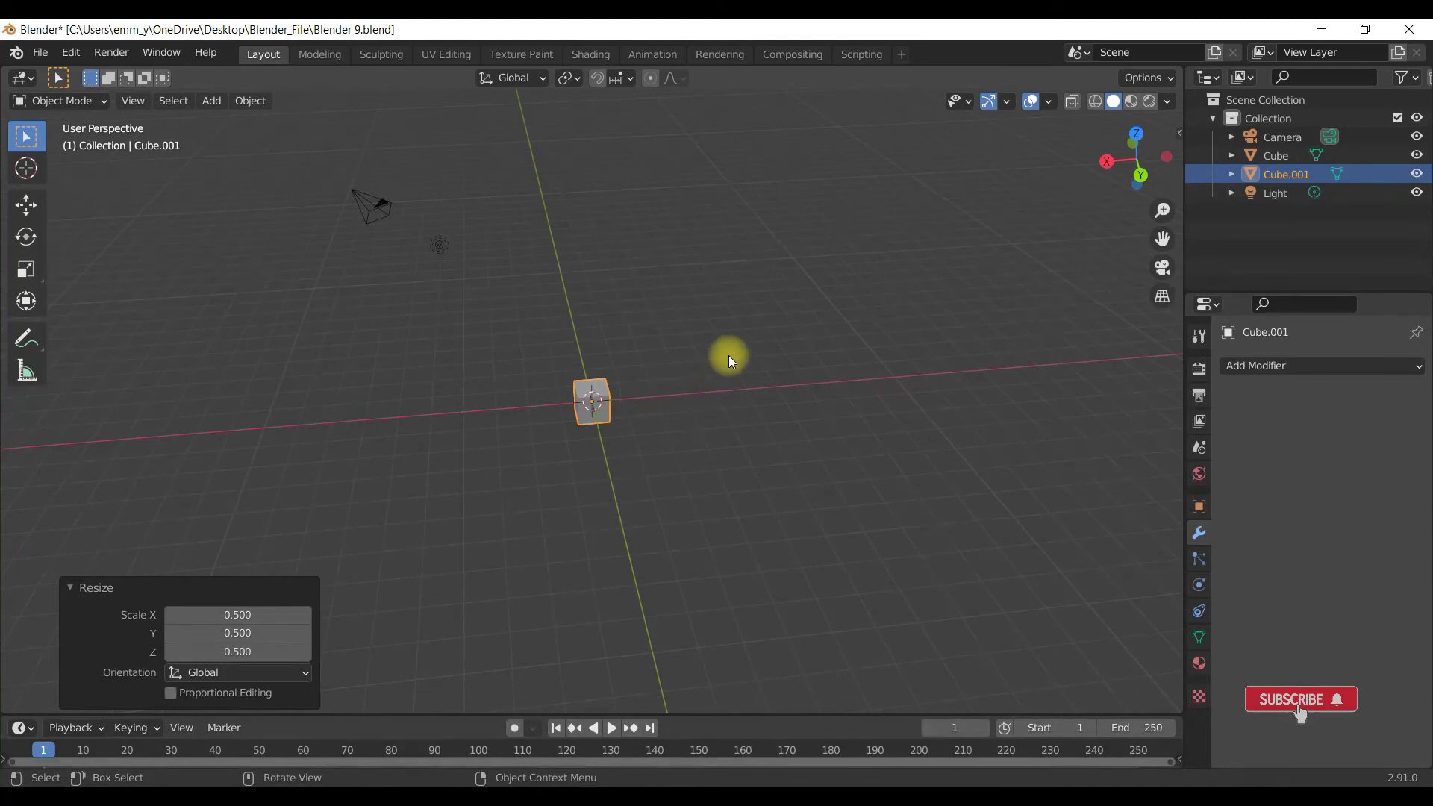
pyautogui.press('s')
pyautogui.write('x')
pyautogui.write('15')
pyautogui.press('Return')
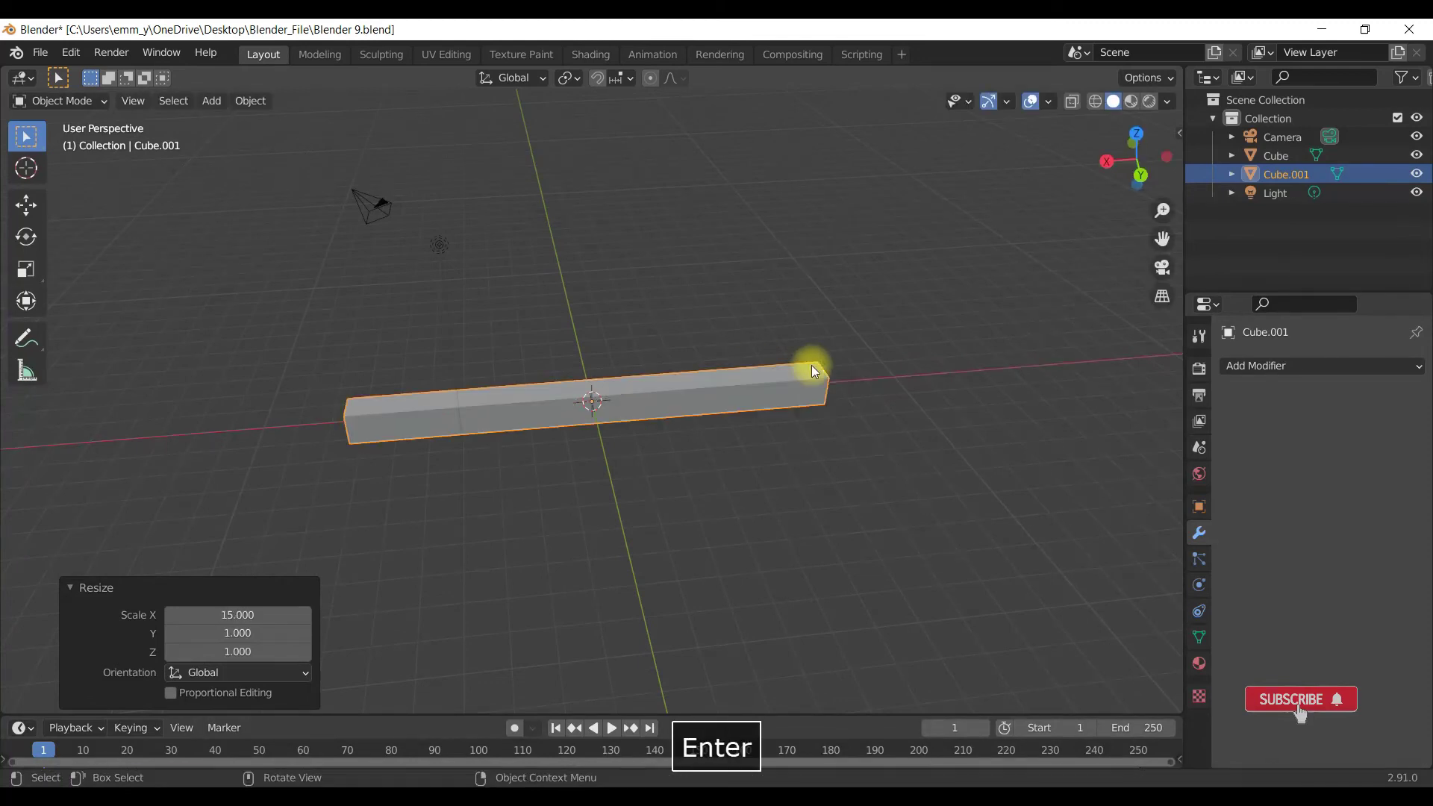
# Subdivide the whole bar mesh with 10 cuts in Edit Mode and return to Object Mode.
pyautogui.press('Tab')
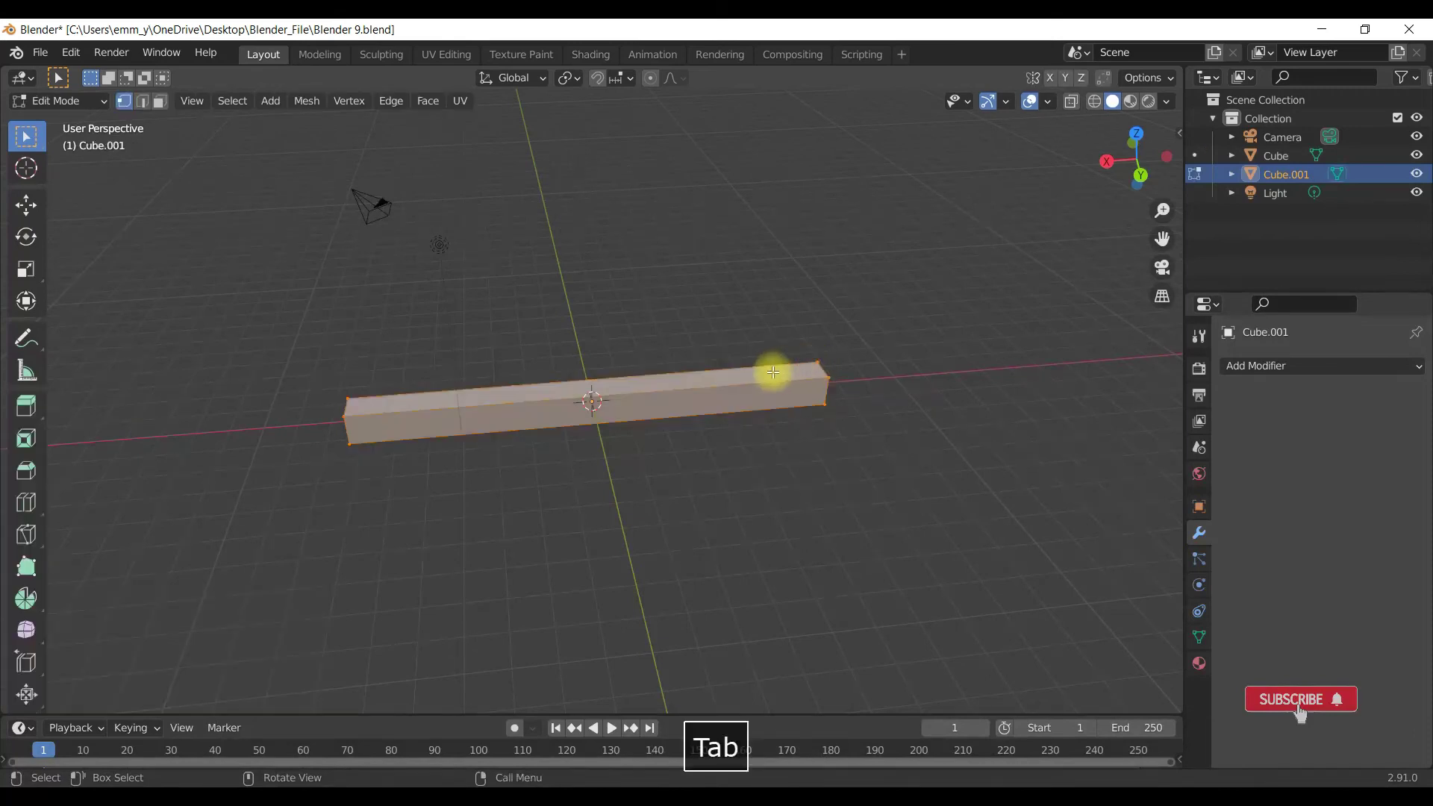
pyautogui.rightClick(728, 372)
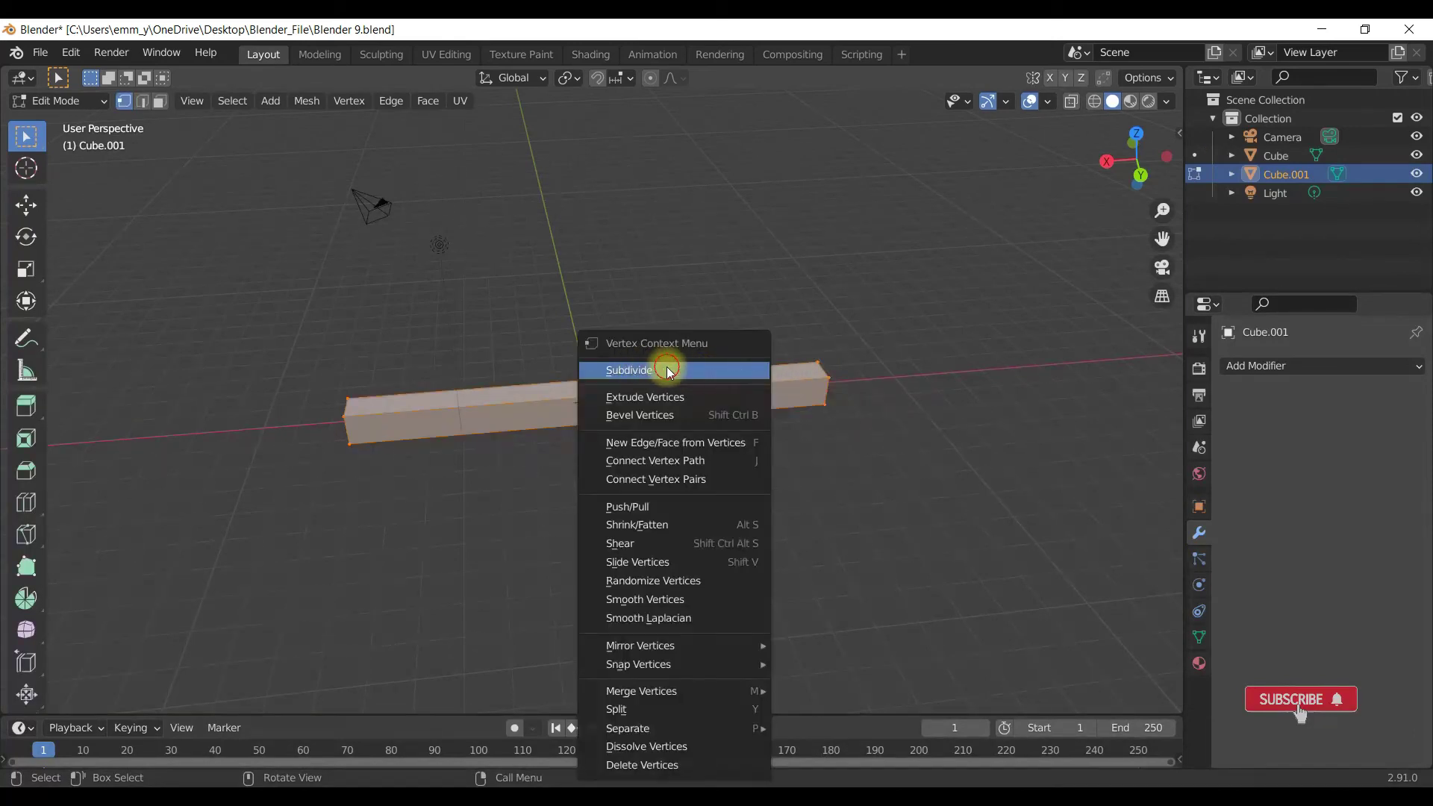
pyautogui.click(723, 373)
pyautogui.click(279, 572)
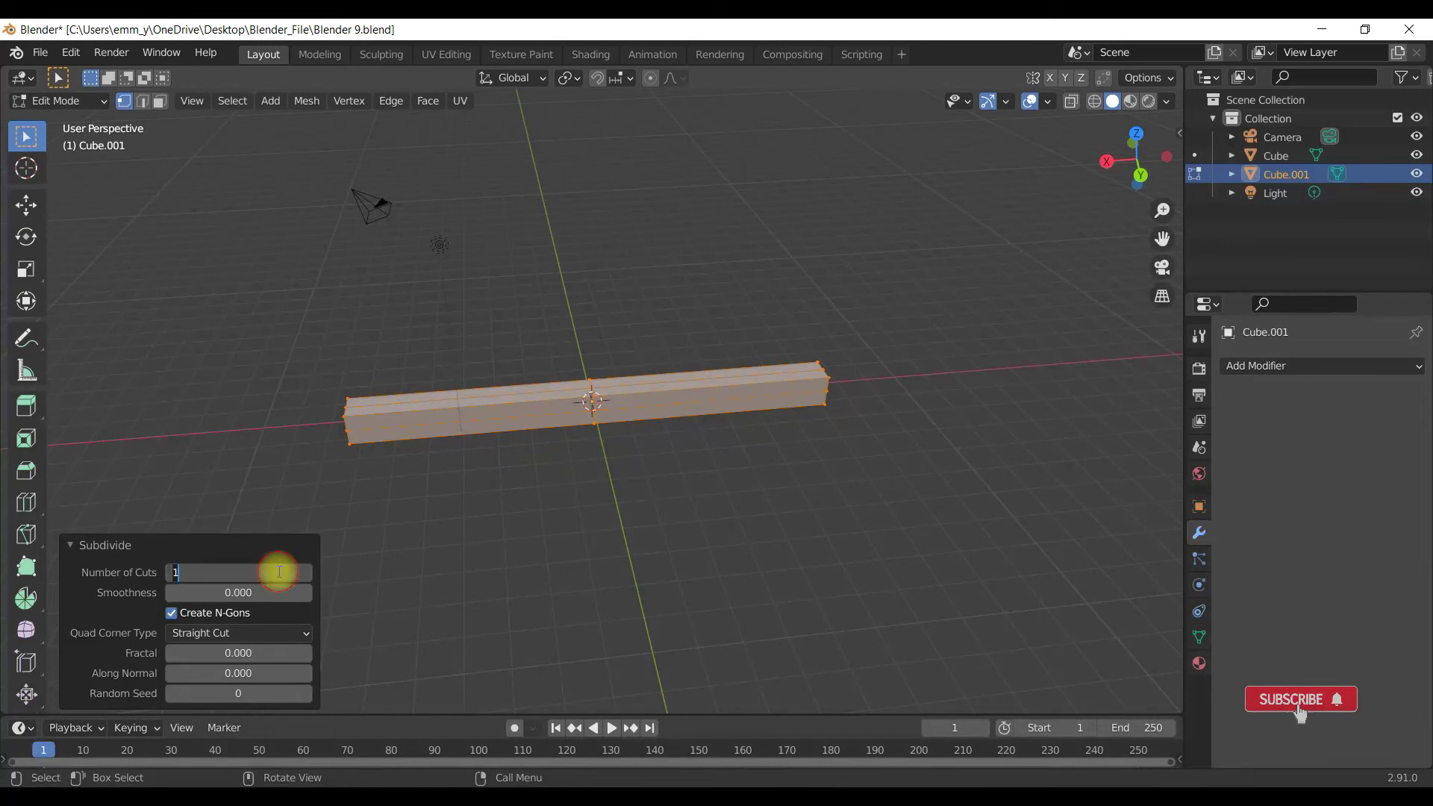
pyautogui.write('10')
pyautogui.press('Return')
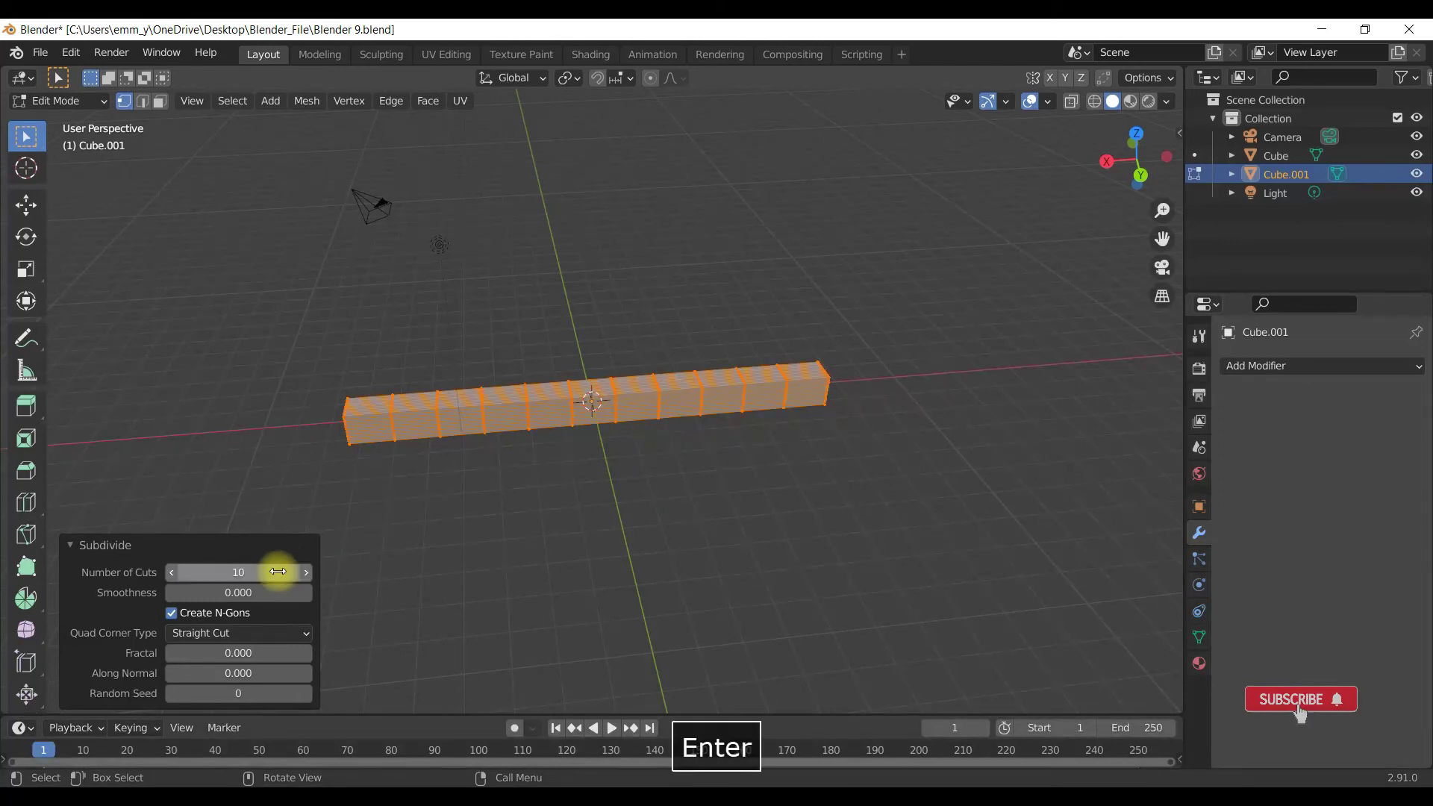
pyautogui.press('Tab')
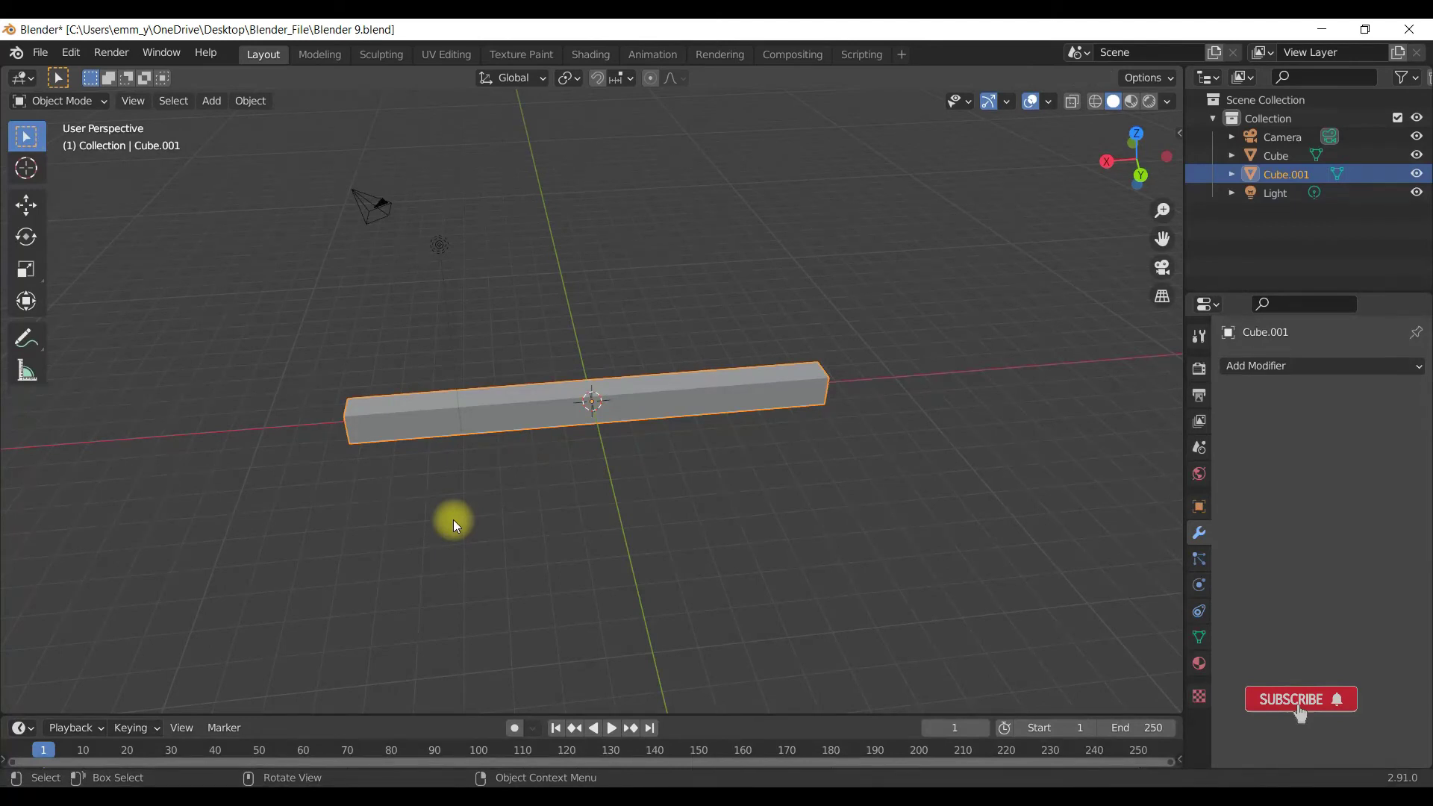
# Add a Path curve and move it about 4.06 m along Y so it lies beside the bar.
pyautogui.hotkey('shift', 'a')
pyautogui.moveTo(463, 429)
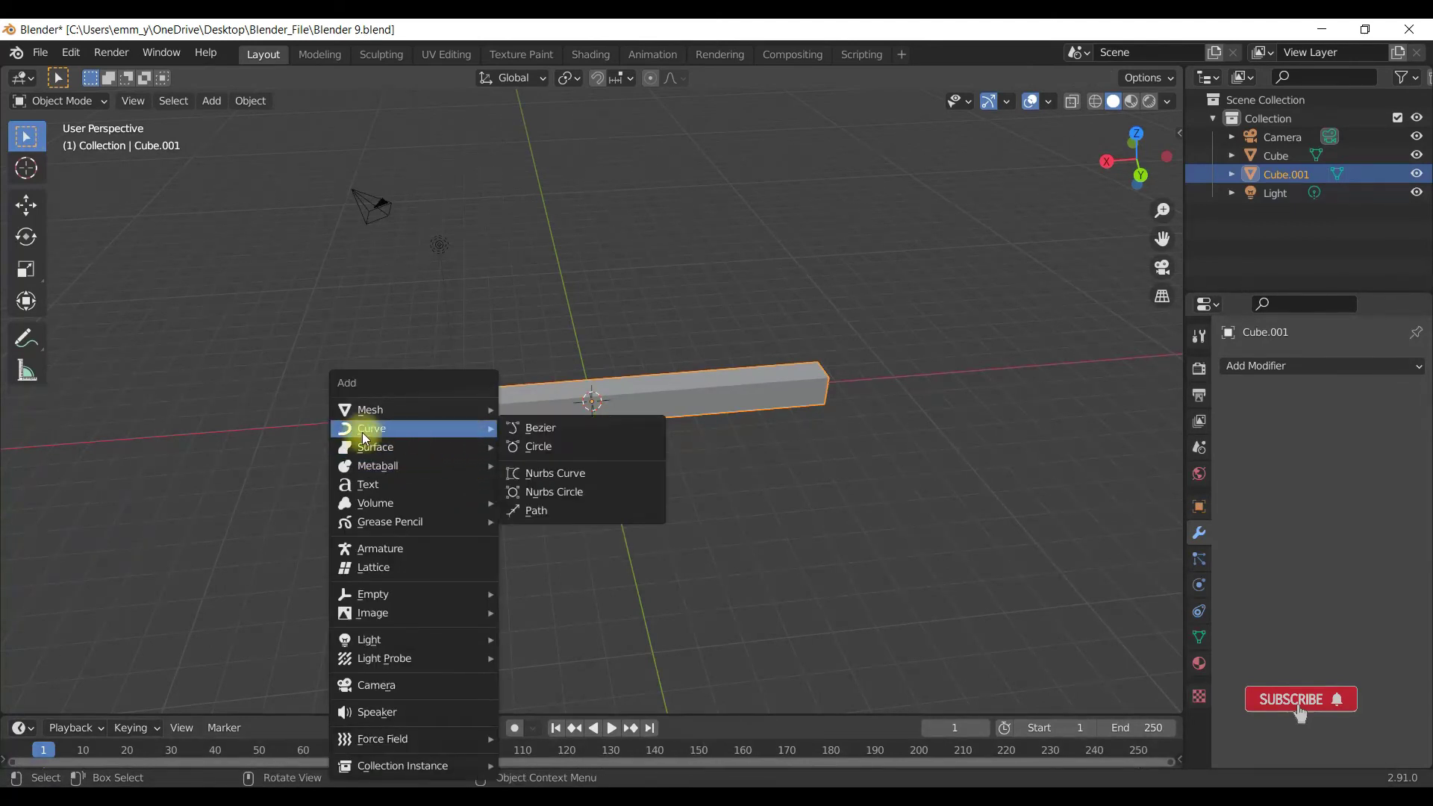
pyautogui.click(553, 511)
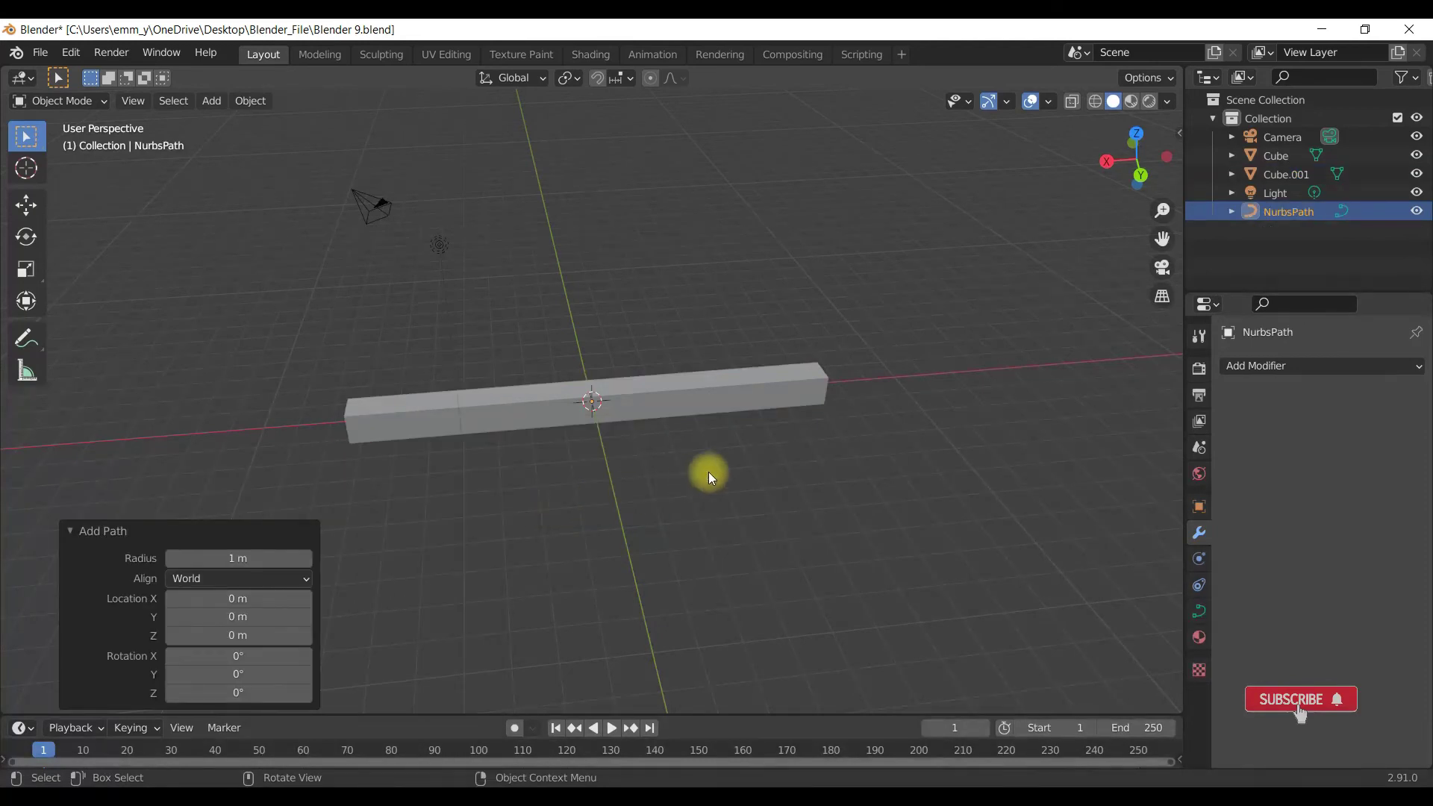
pyautogui.press('g')
pyautogui.press('y')
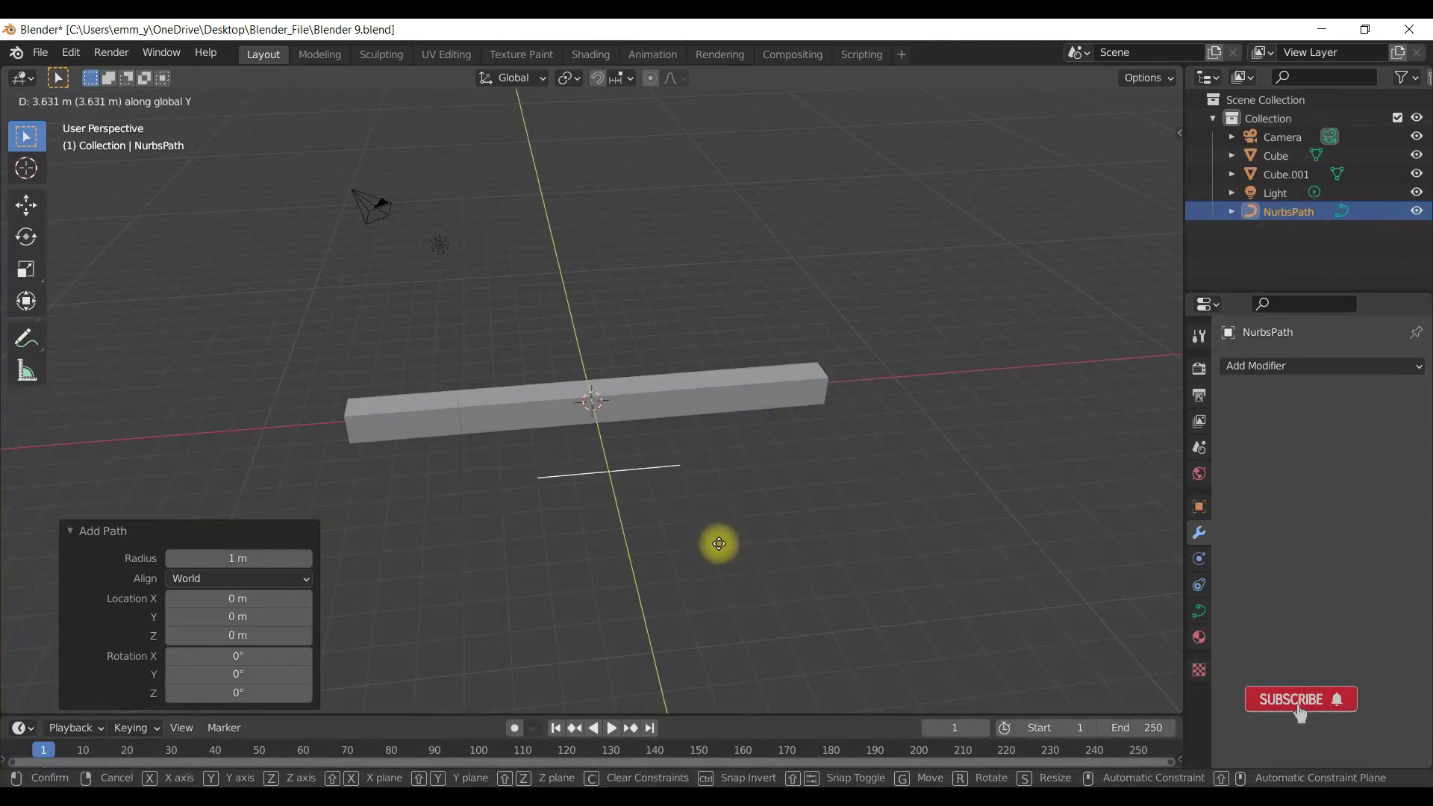
pyautogui.click(721, 553)
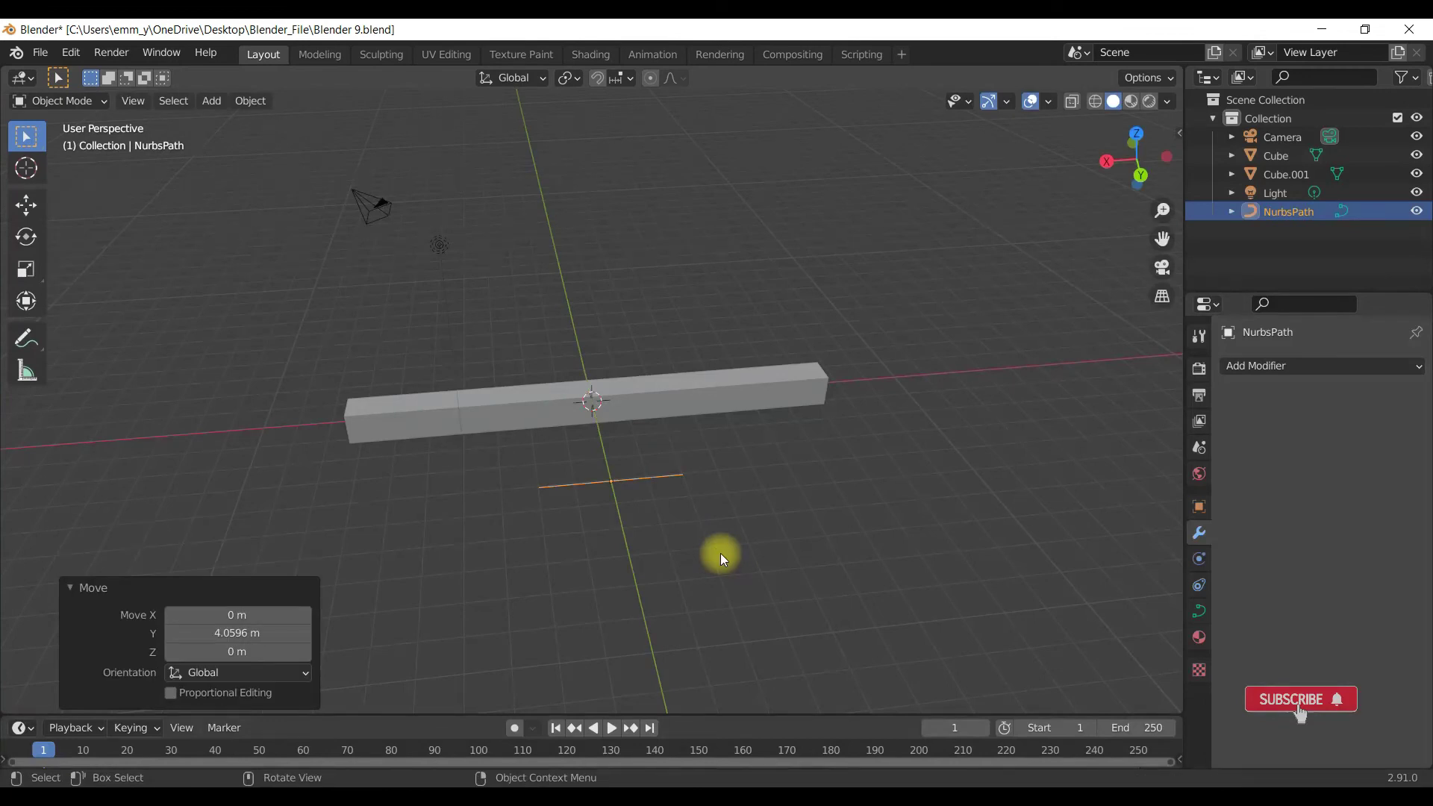
# Stretch the path along the X axis by a factor of about 3.97.
pyautogui.press('s')
pyautogui.press('x')
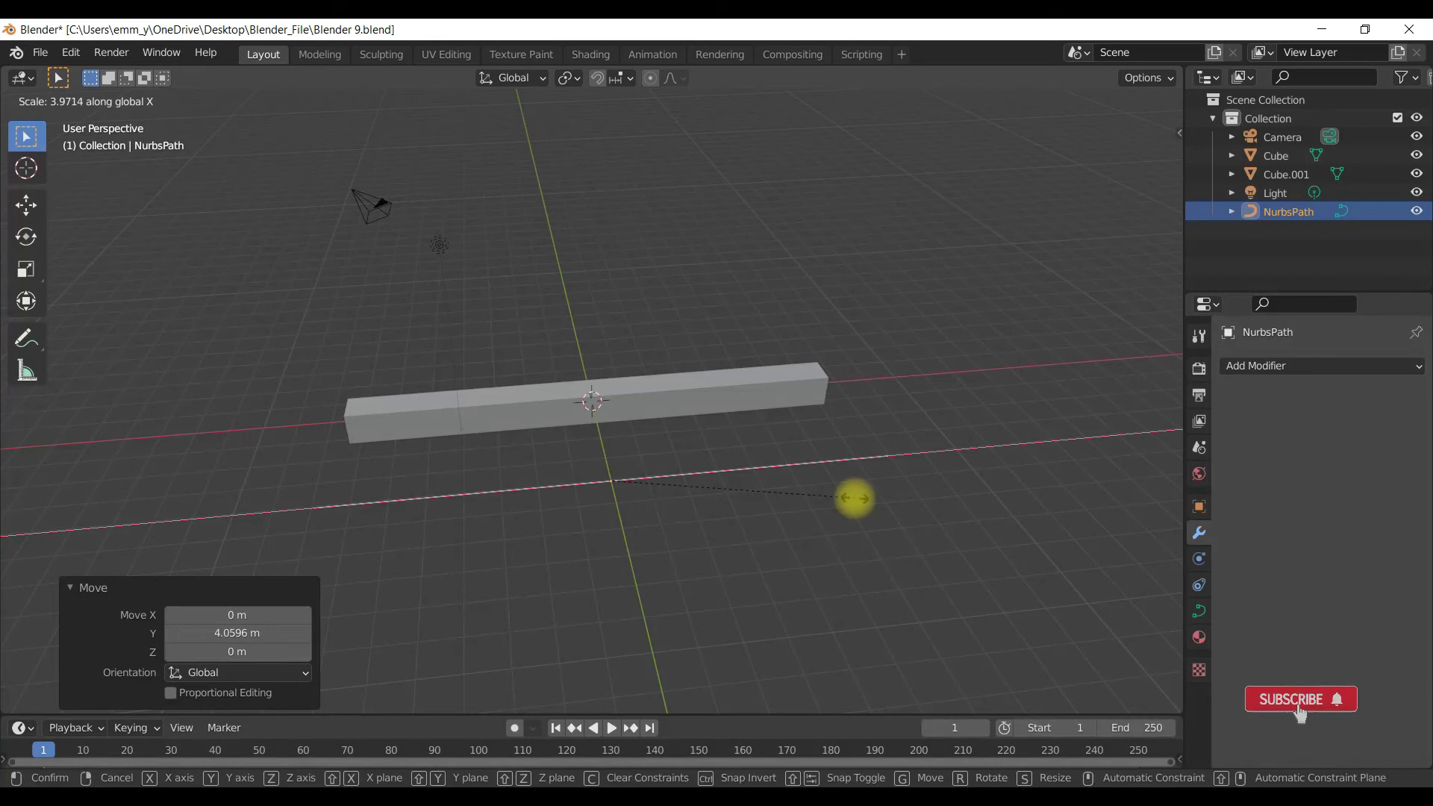
pyautogui.click(854, 499)
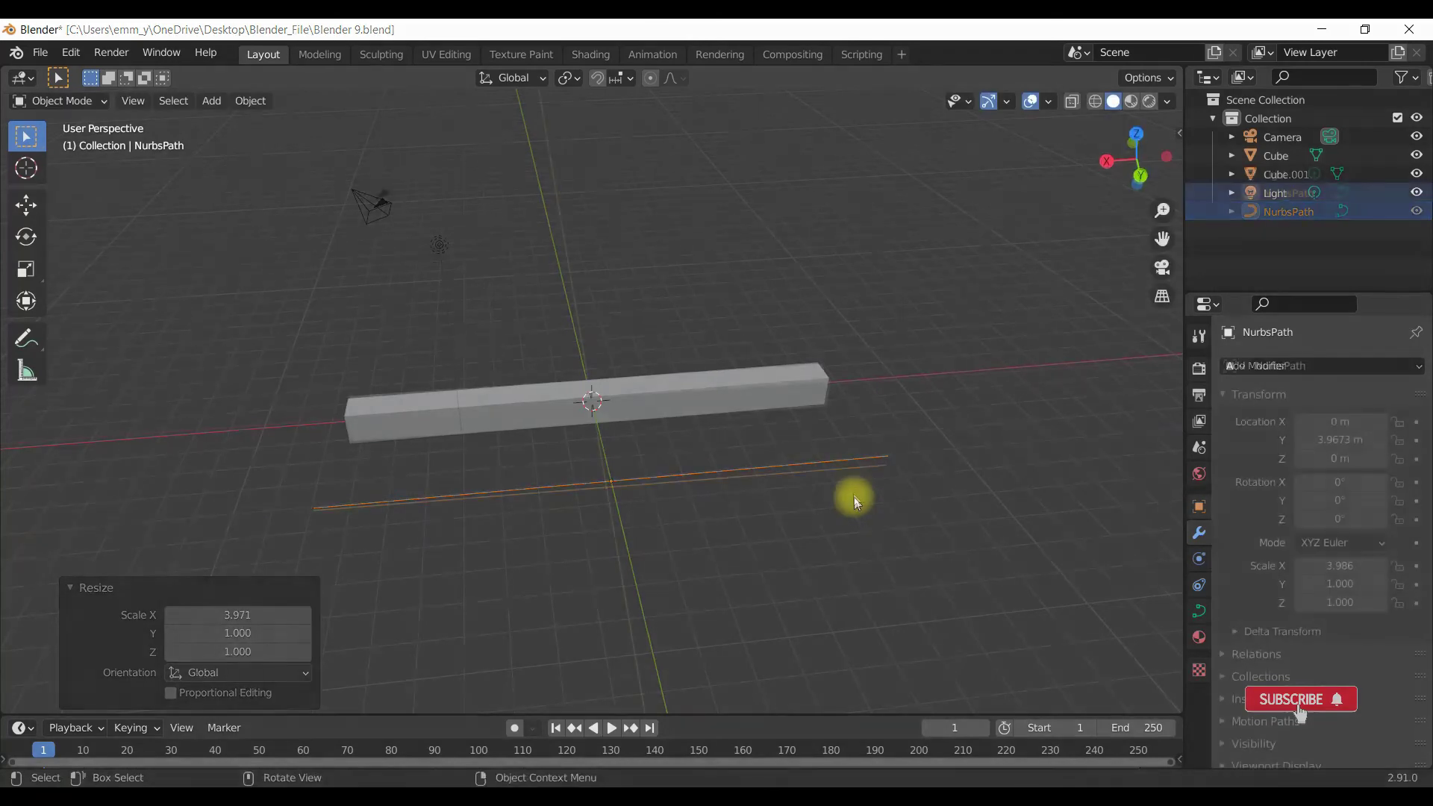
# In Edit Mode, move the path's second control point along positive Y, away from the bar, to bend the curve outward.
pyautogui.press('Tab')
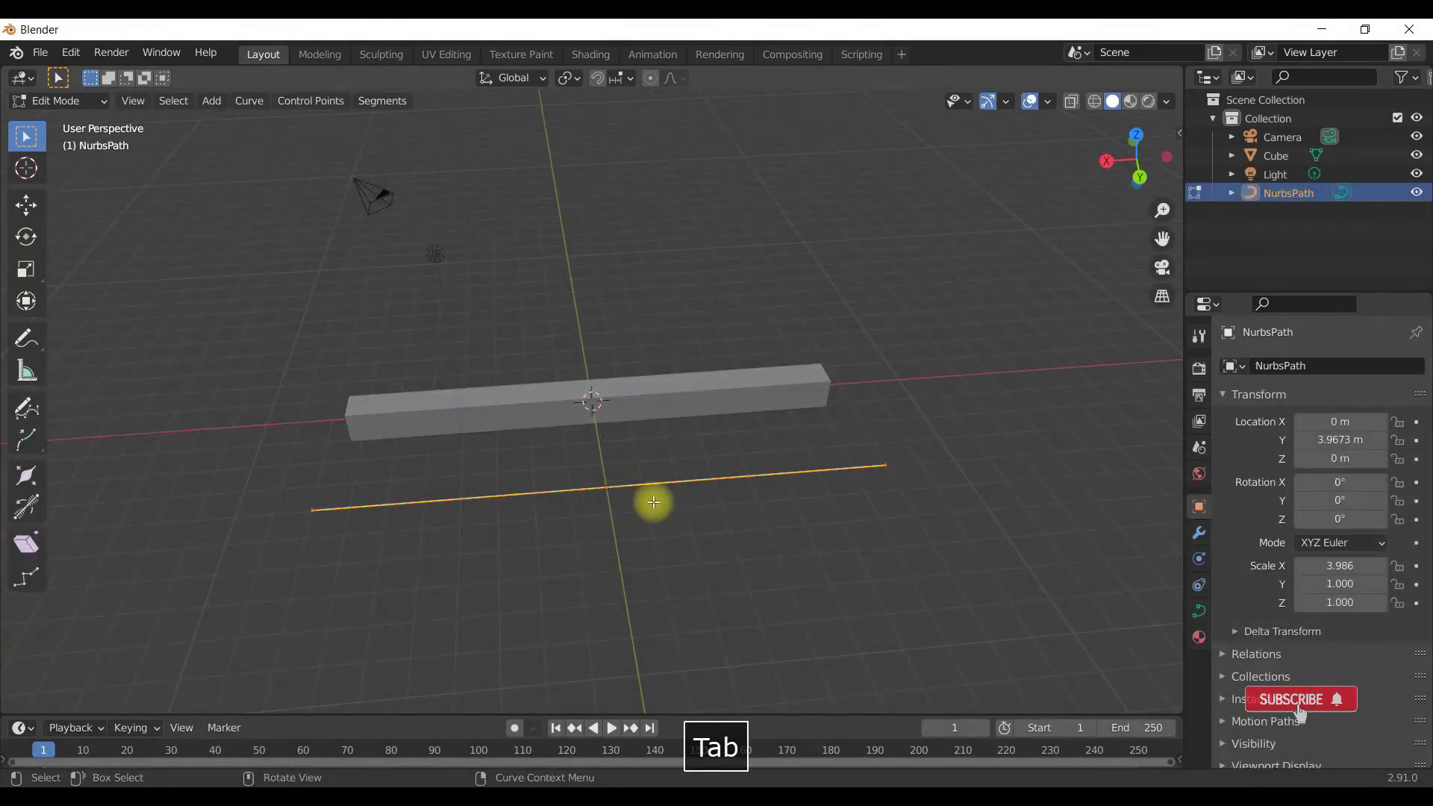
pyautogui.click(362, 563)
pyautogui.click(461, 503)
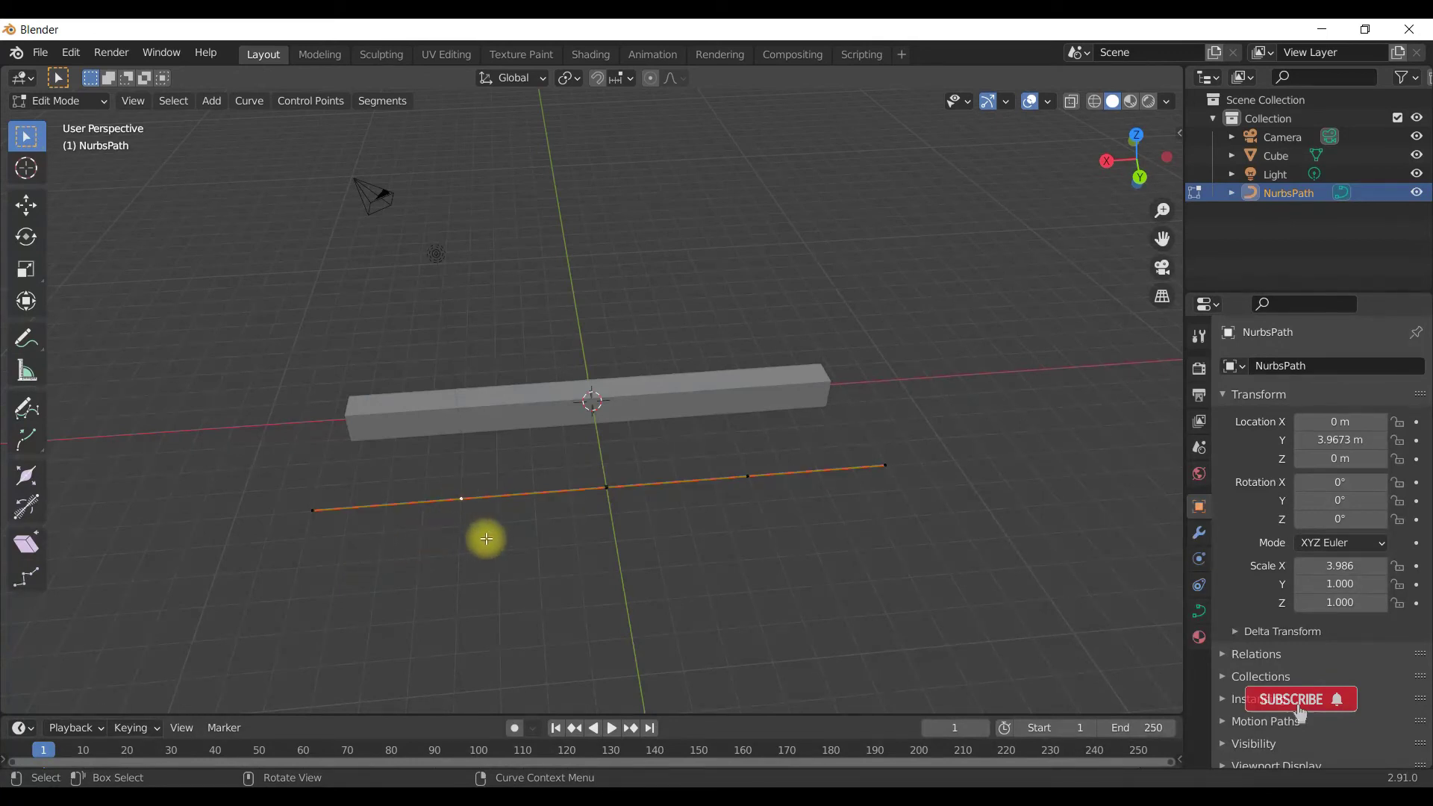
pyautogui.press('g')
pyautogui.press('y')
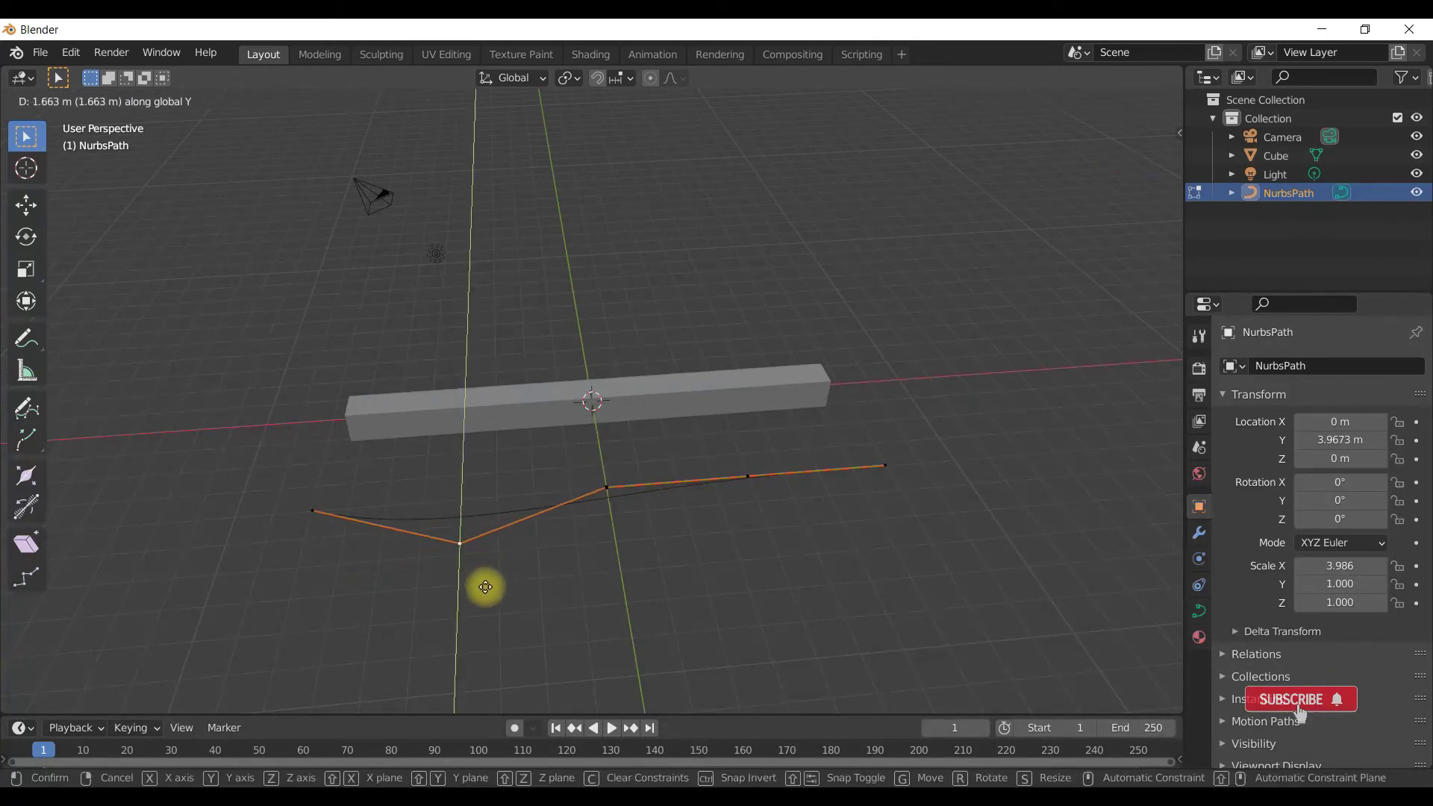
pyautogui.click(490, 605)
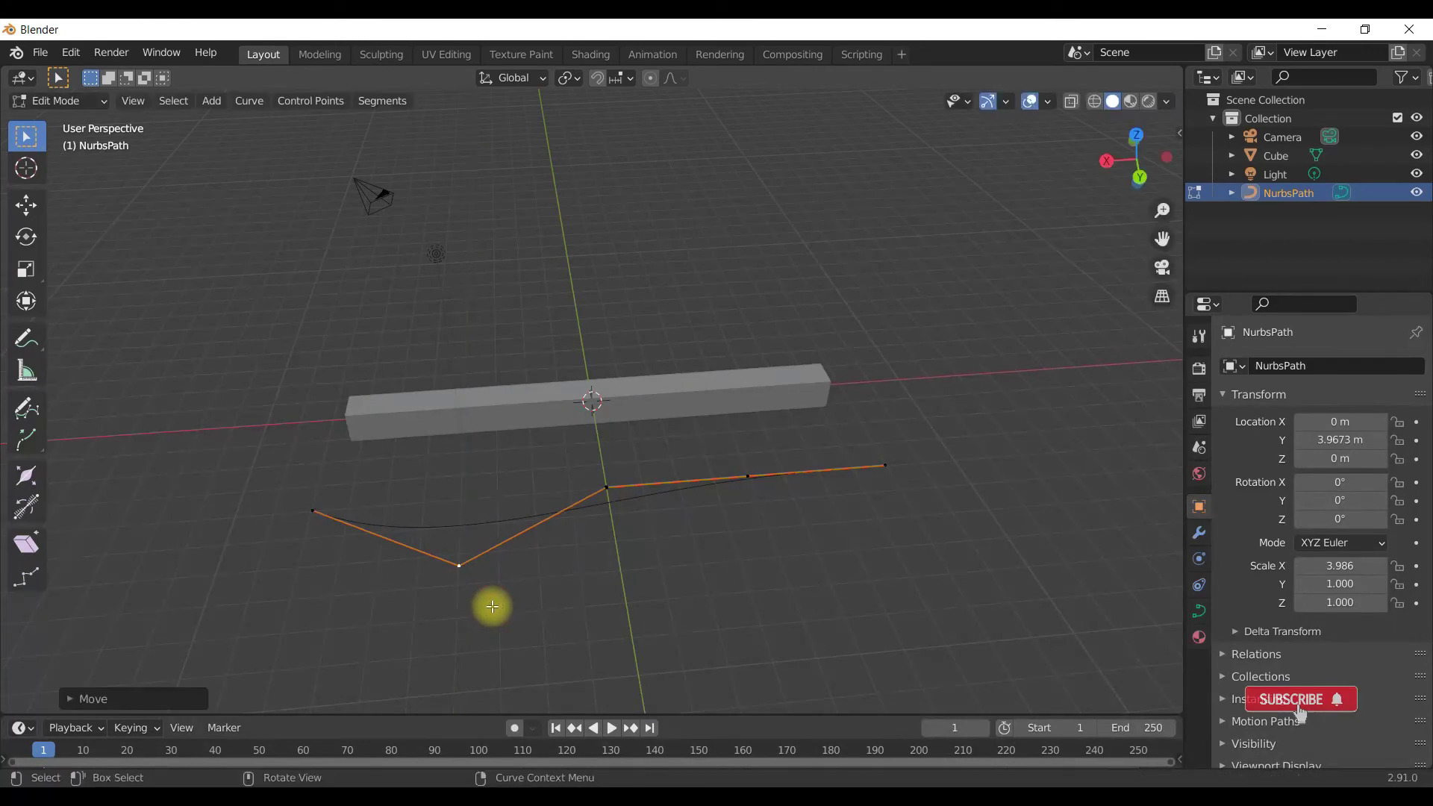
# Move the path's fourth control point along negative Y toward the bar to form an S-curve, and return to Object Mode.
pyautogui.click(749, 477)
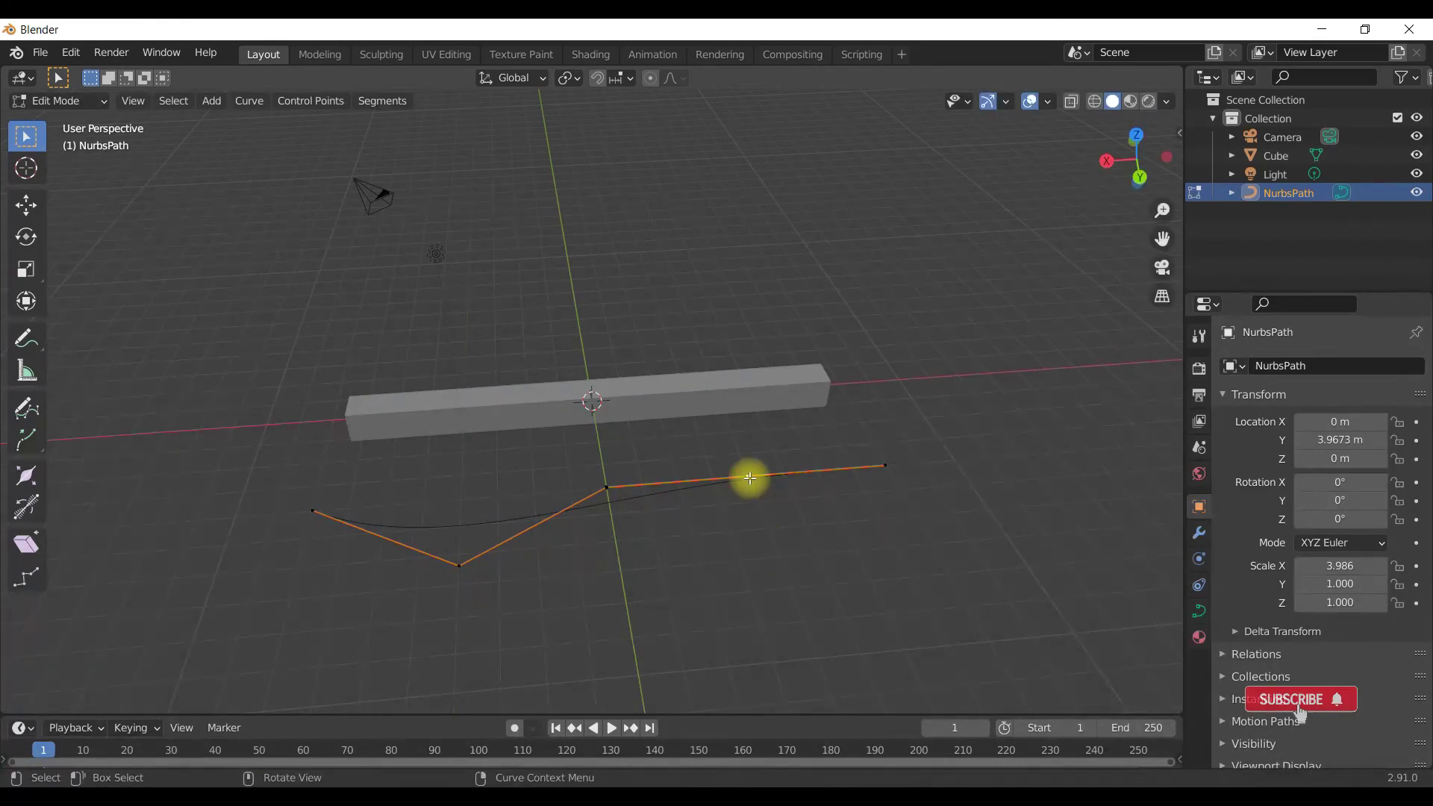
pyautogui.press('g')
pyautogui.press('y')
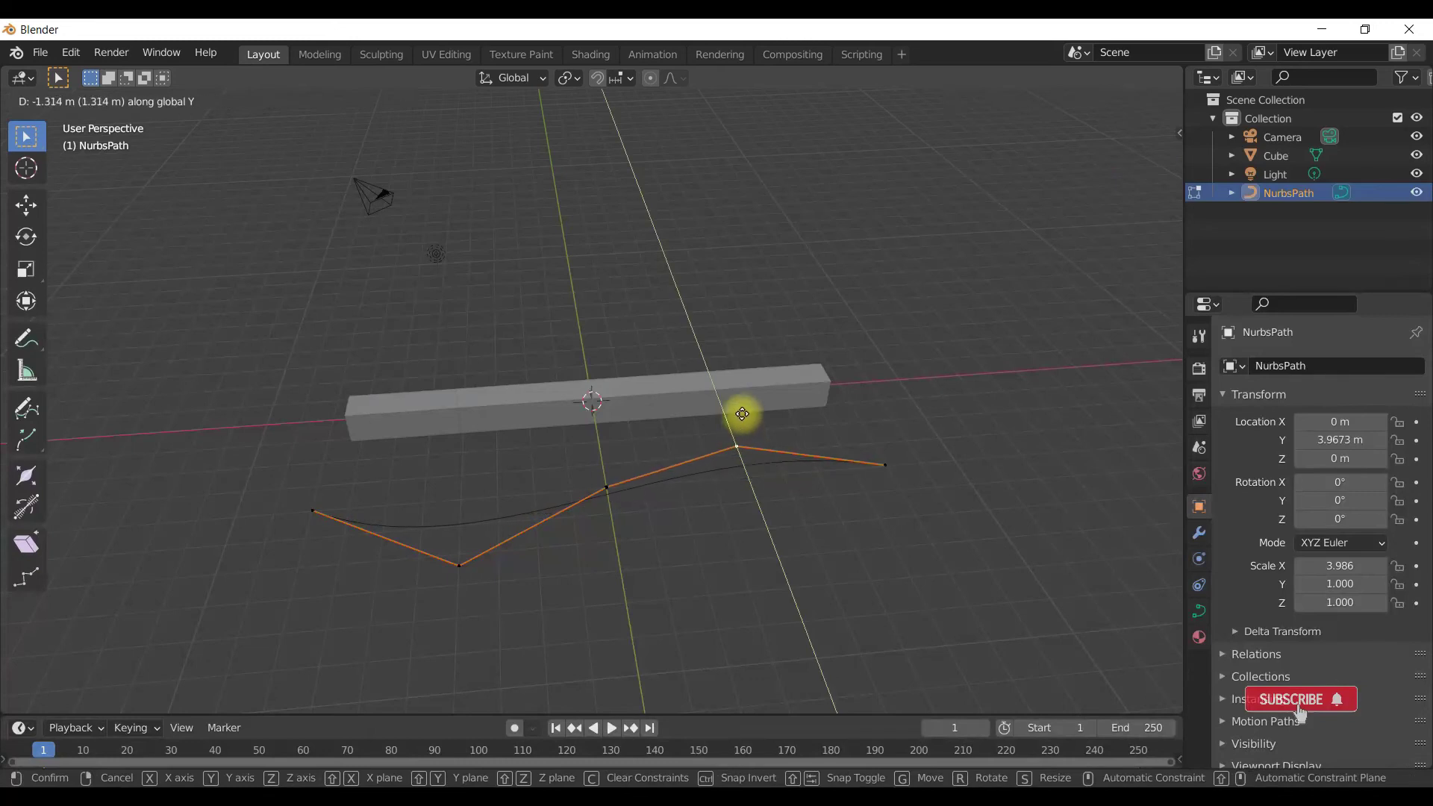
pyautogui.click(742, 408)
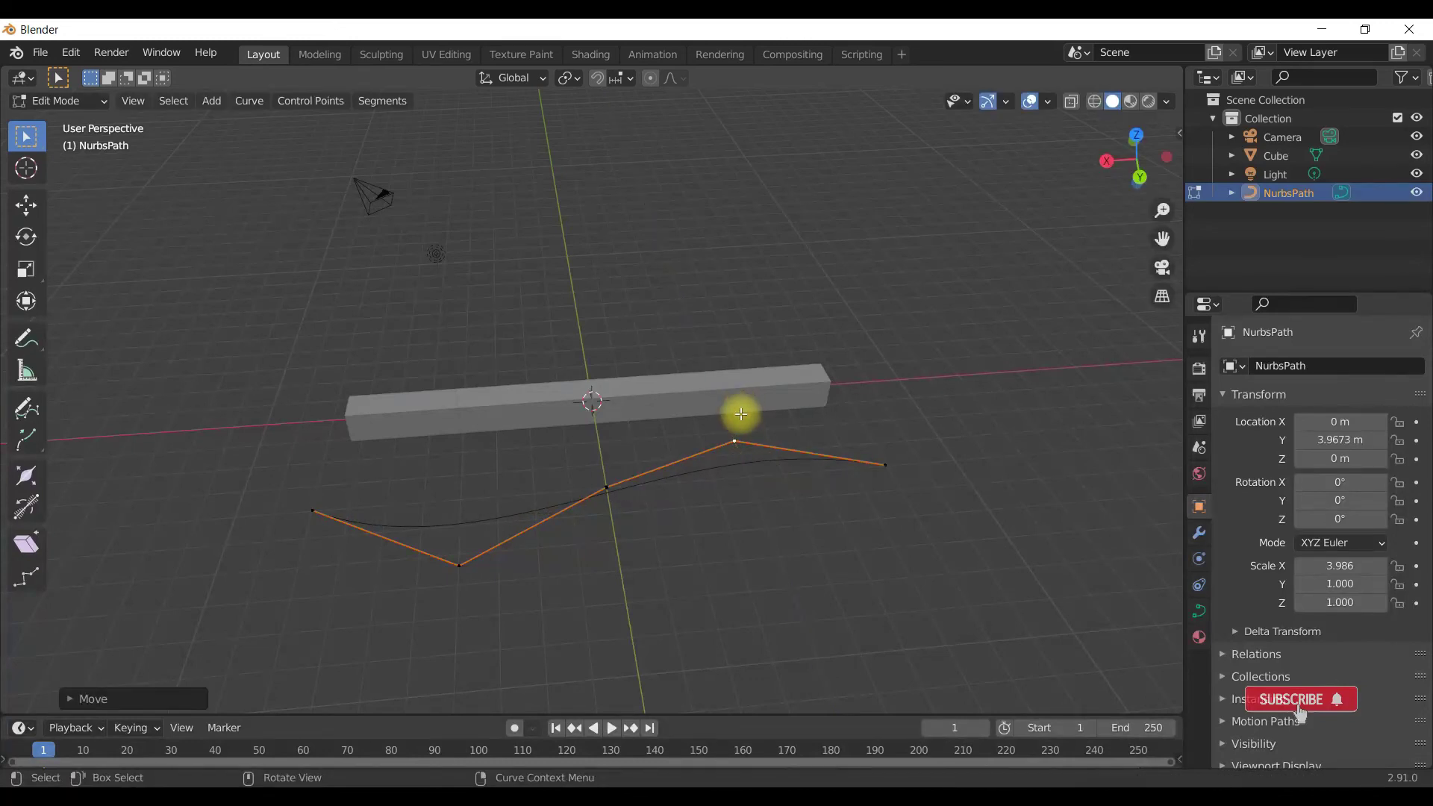
pyautogui.press('Tab')
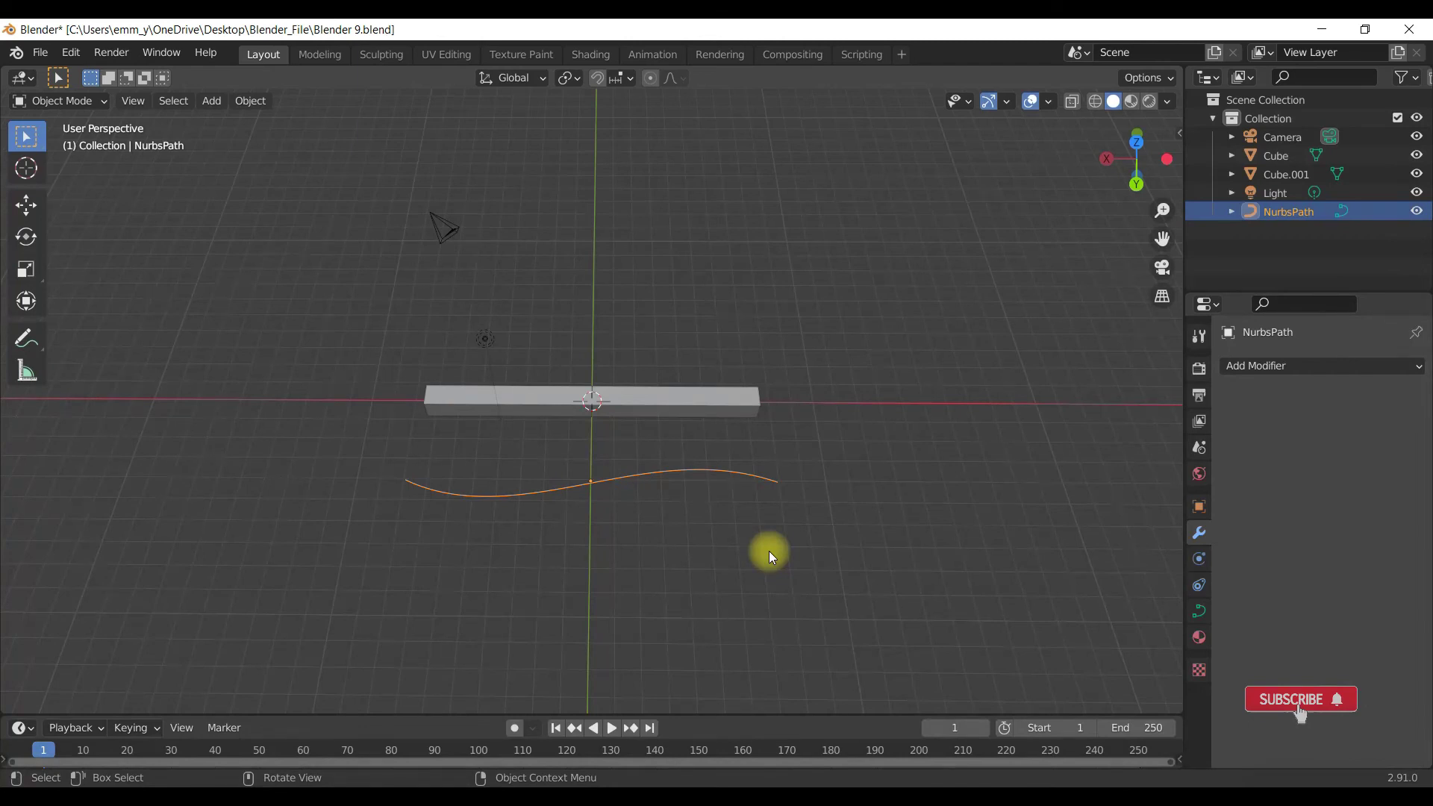
# Add a Curve modifier to the long bar with NurbsPath as its curve object.
pyautogui.click(721, 404)
pyautogui.click(1251, 366)
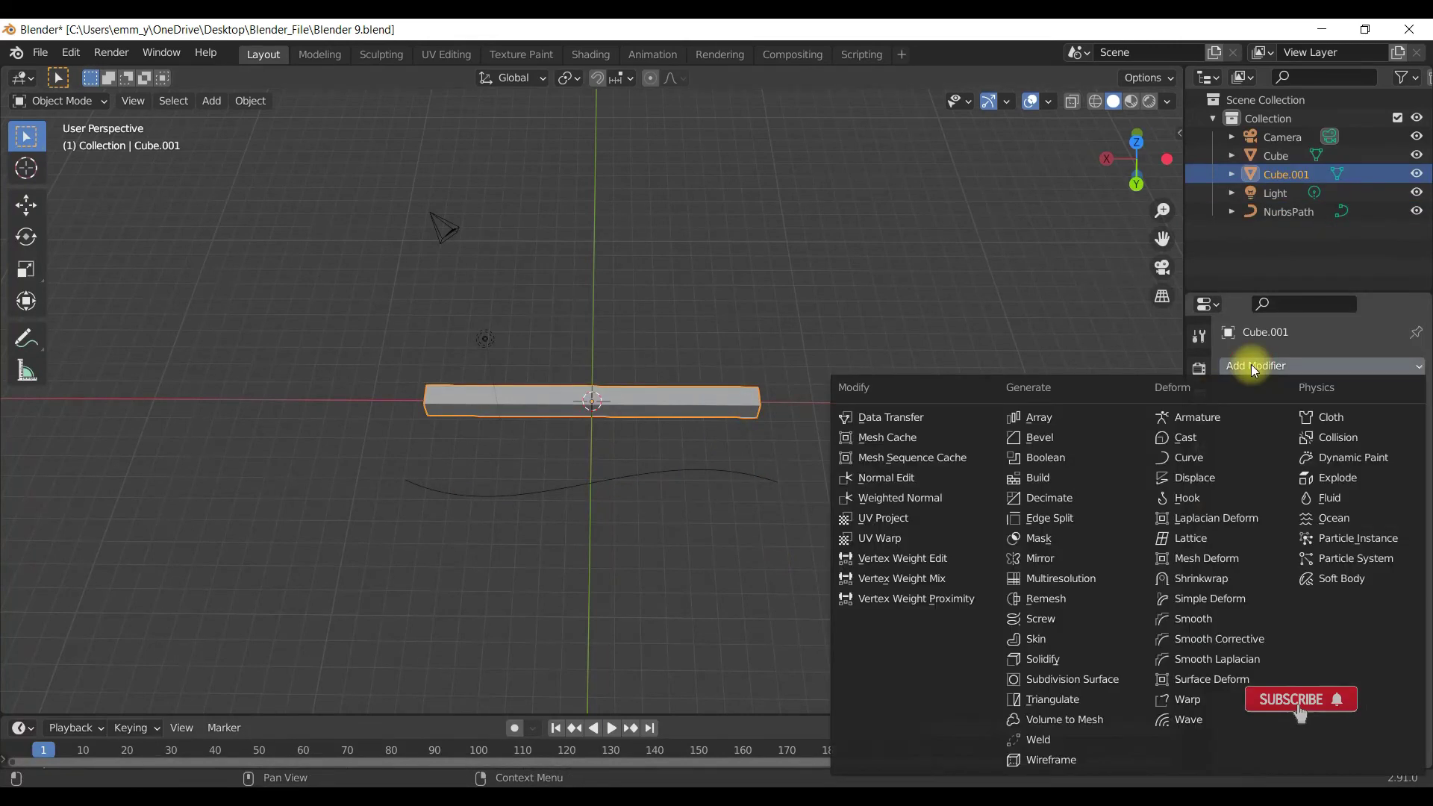
pyautogui.click(1209, 466)
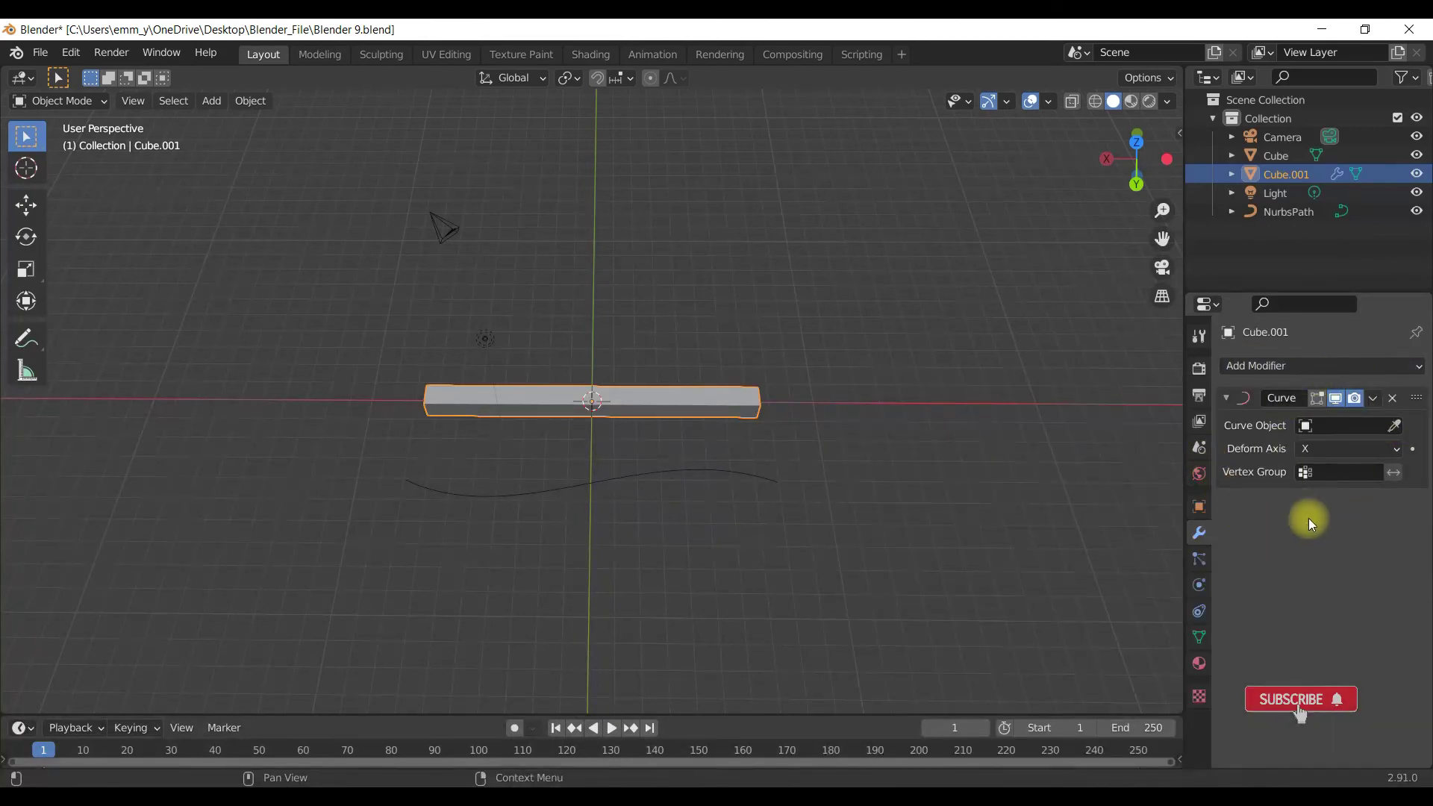
pyautogui.click(1336, 425)
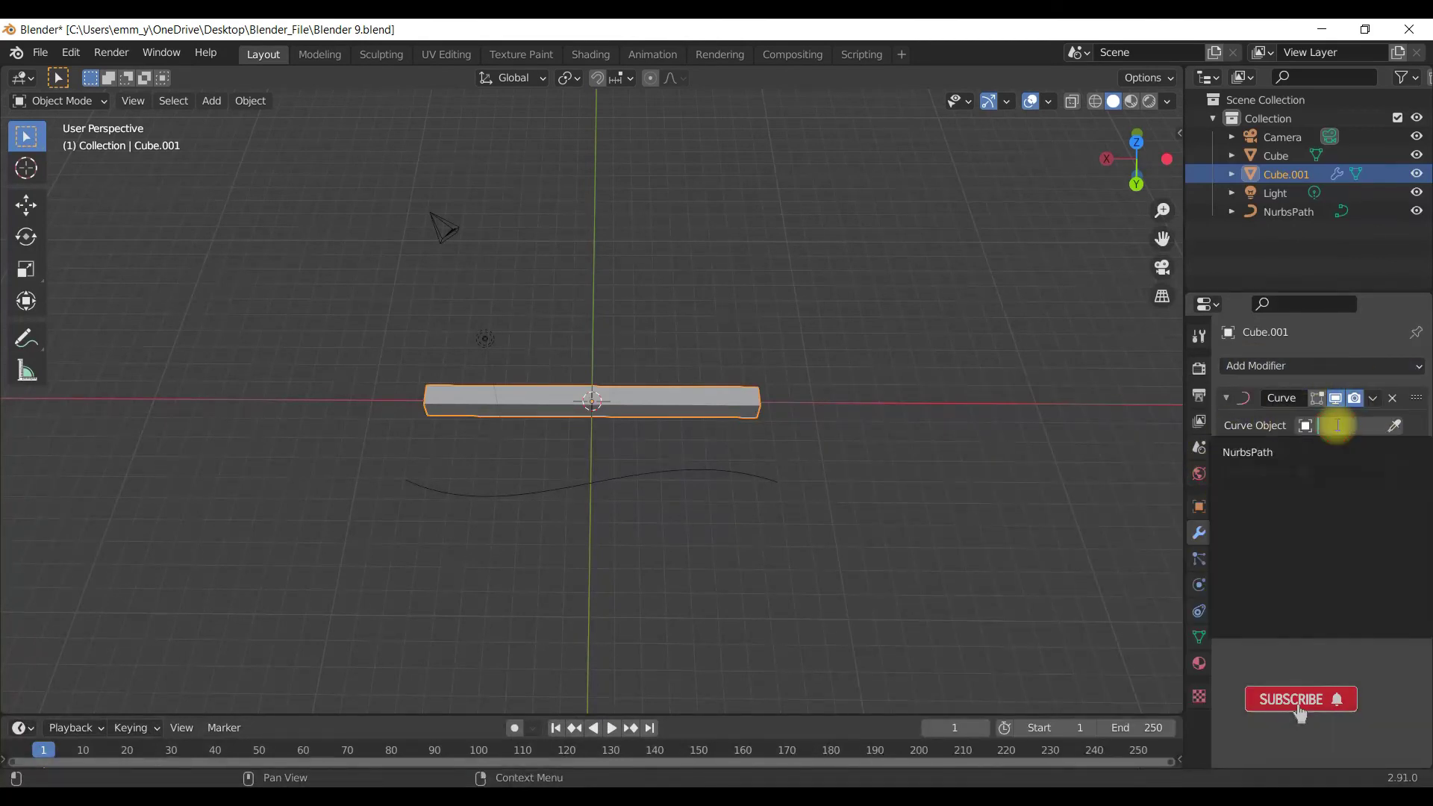
pyautogui.click(1280, 451)
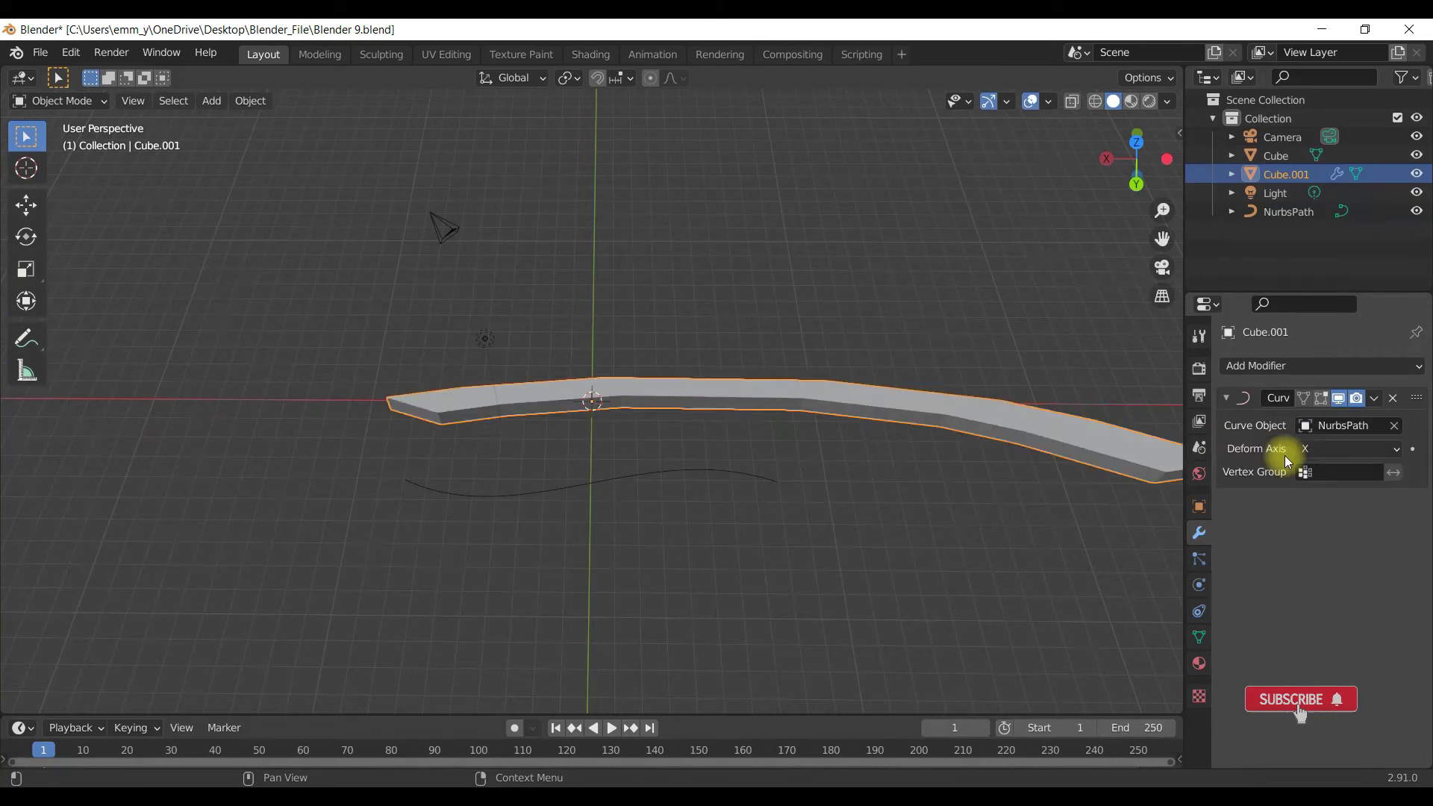
# Snap the NurbsPath to the 3D cursor at the world origin.
pyautogui.scroll(-1, 900, 496)
pyautogui.scroll(-1, 901, 496)
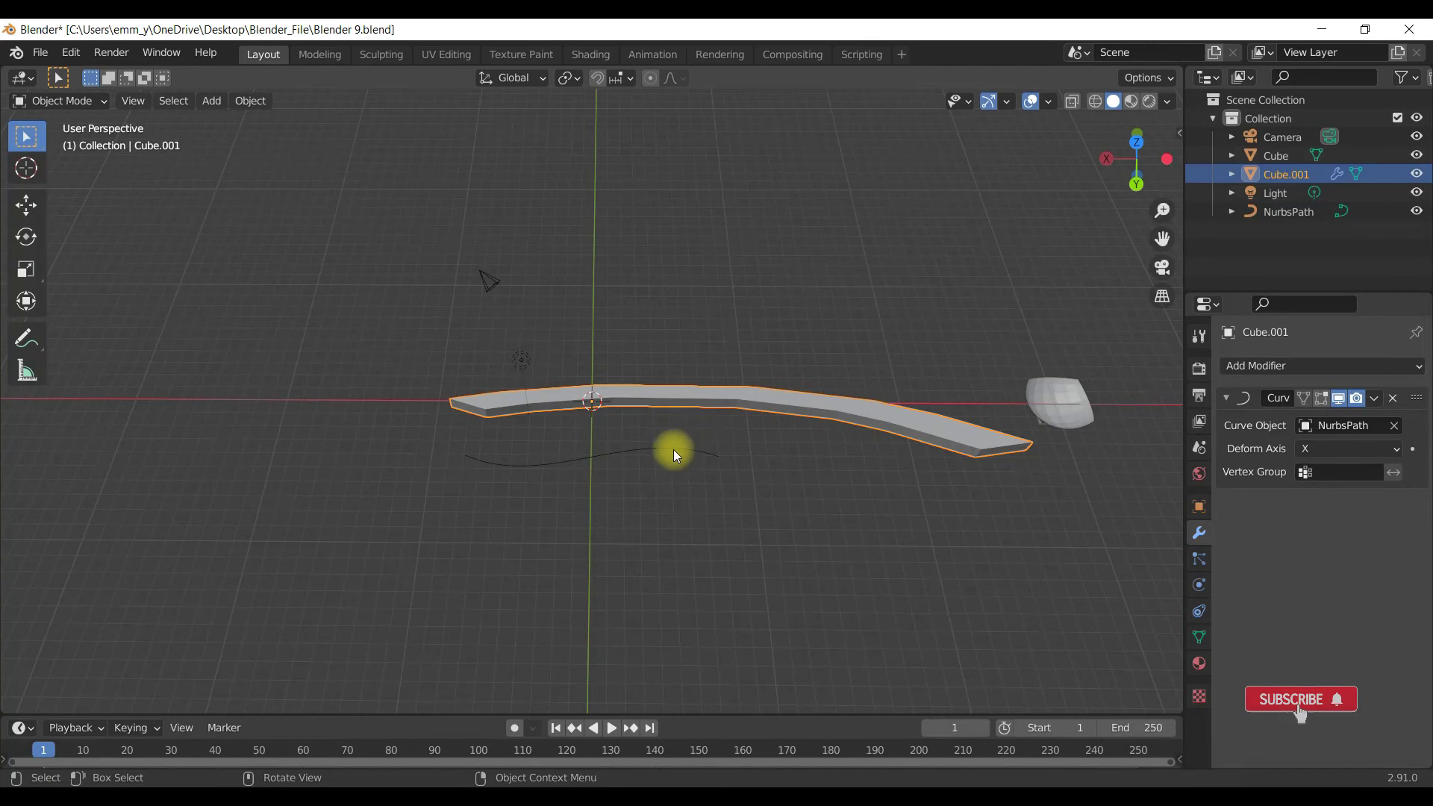
pyautogui.click(643, 450)
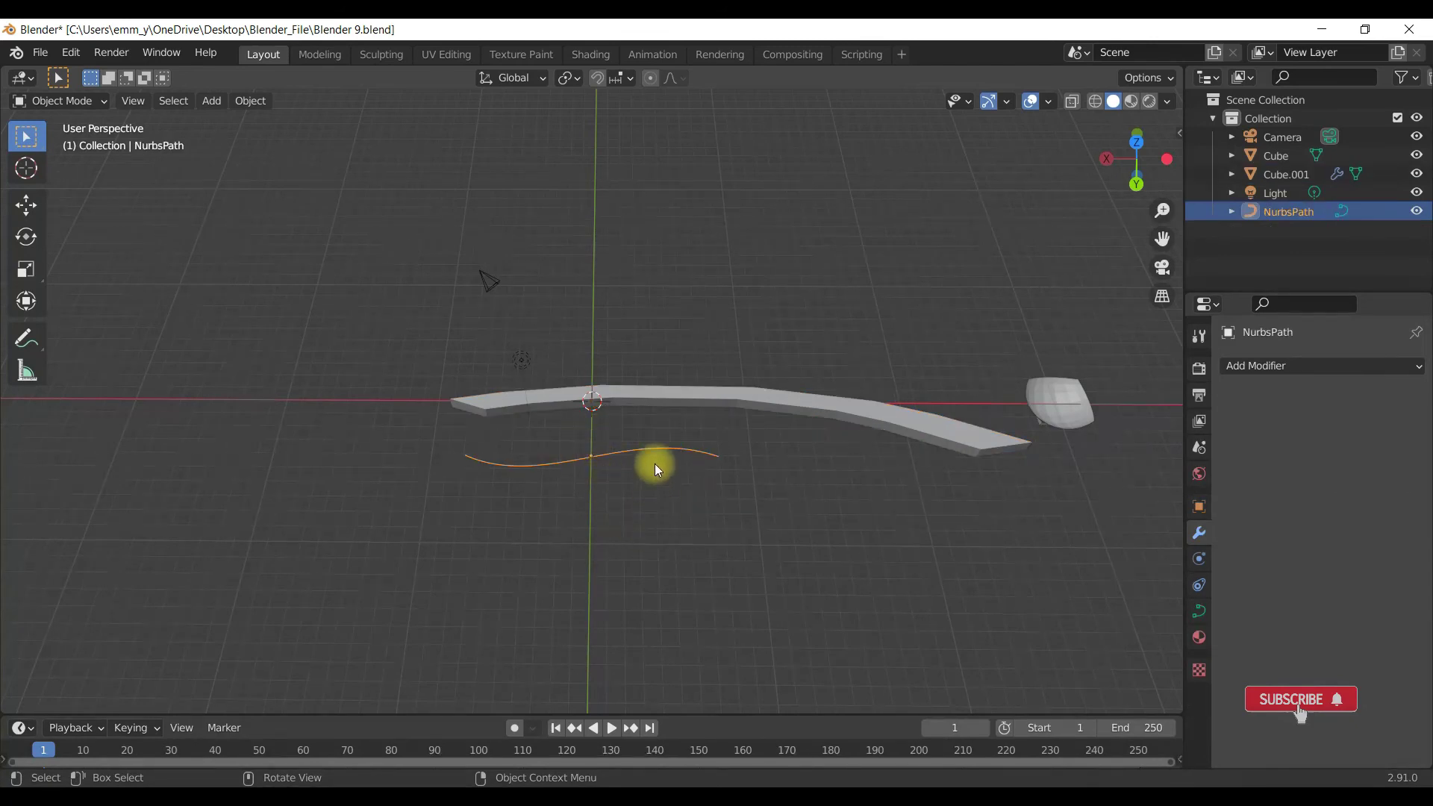
pyautogui.hotkey('shift', 's')
pyautogui.click(662, 356)
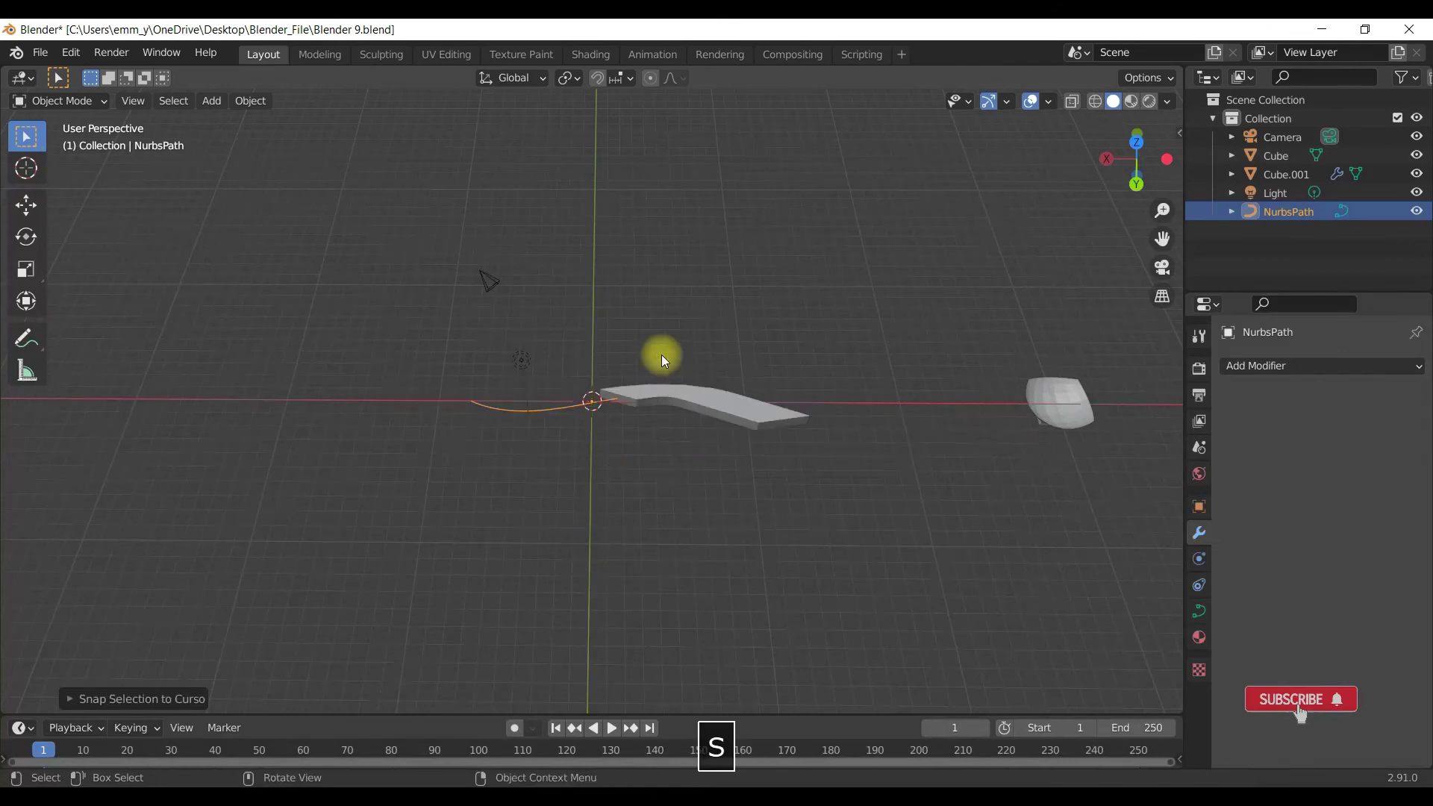
# Move the path about -7.9 m along the X axis so its end meets the origin.
pyautogui.scroll(3, 598, 394)
pyautogui.scroll(-1, 601, 411)
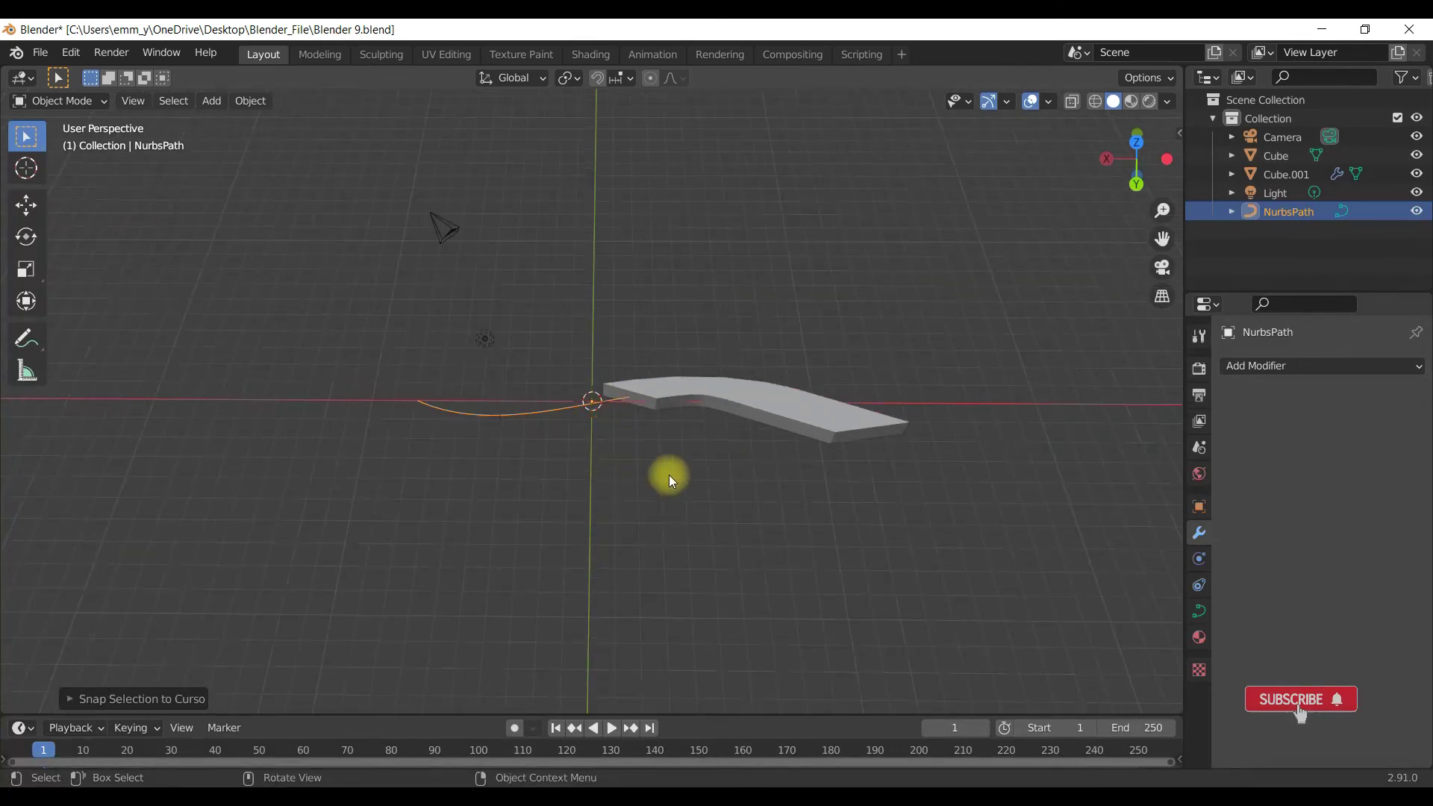
pyautogui.press('g')
pyautogui.press('x')
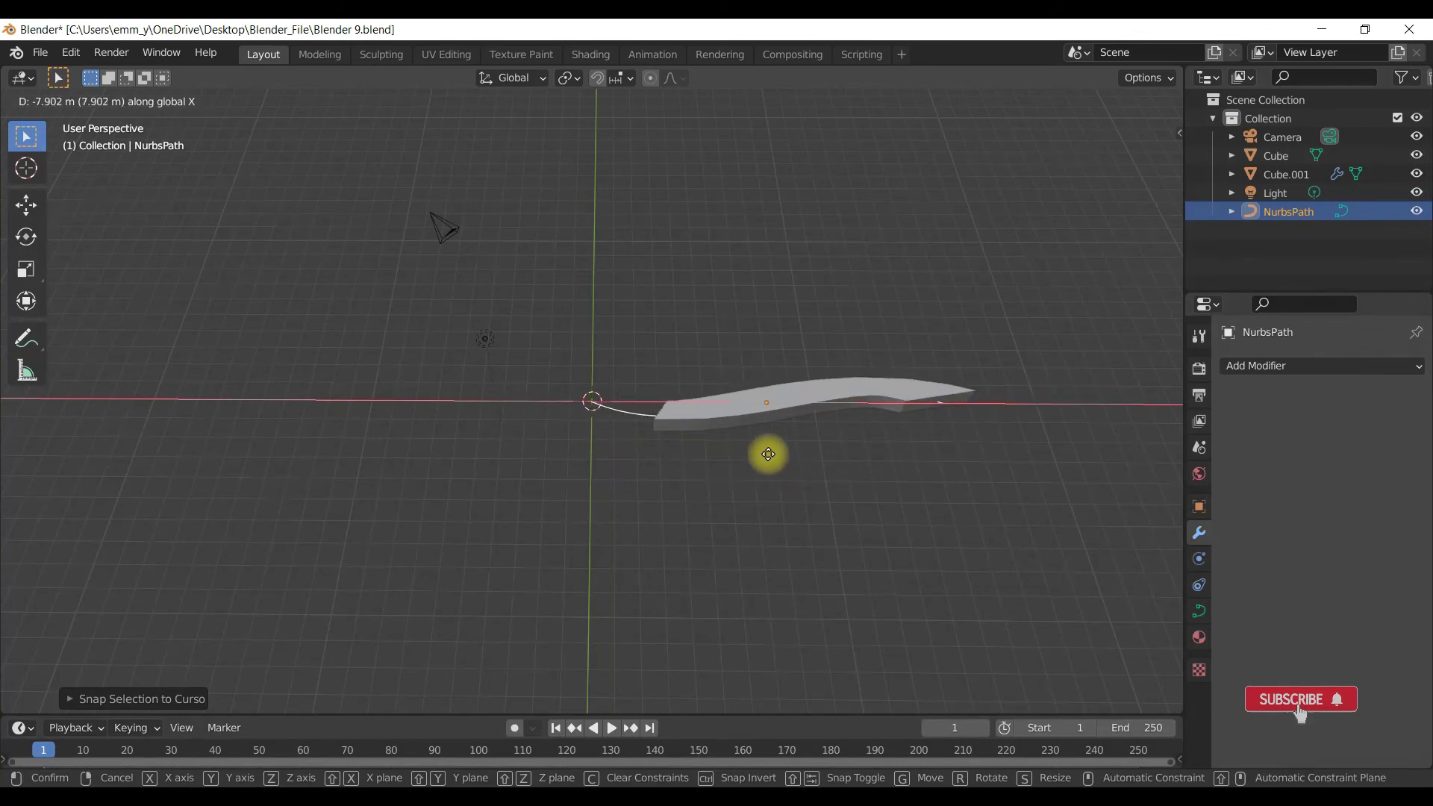
pyautogui.click(768, 454)
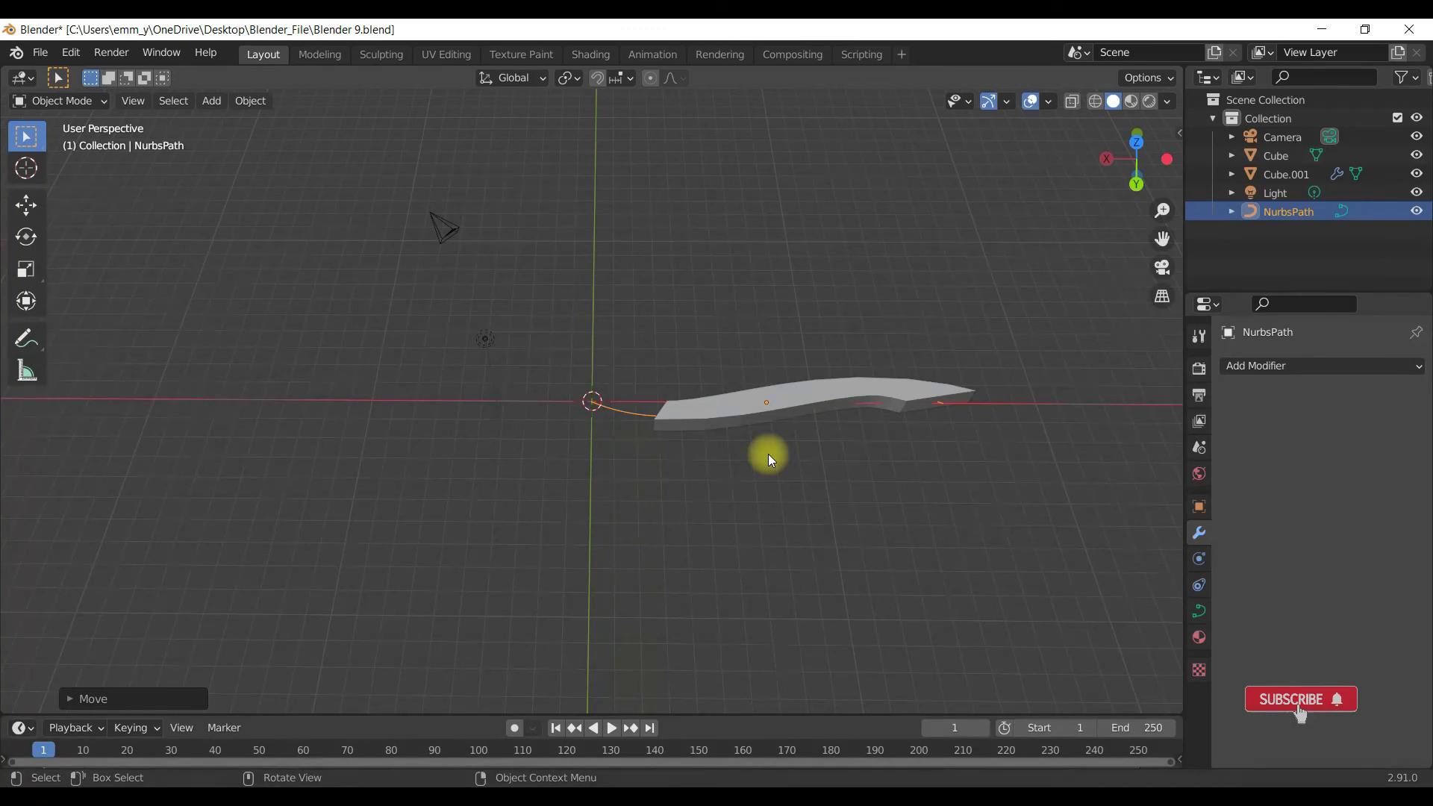
# Raise the path slightly along the Z axis so it runs above the deformed bar's top face.
pyautogui.press('g')
pyautogui.press('z')
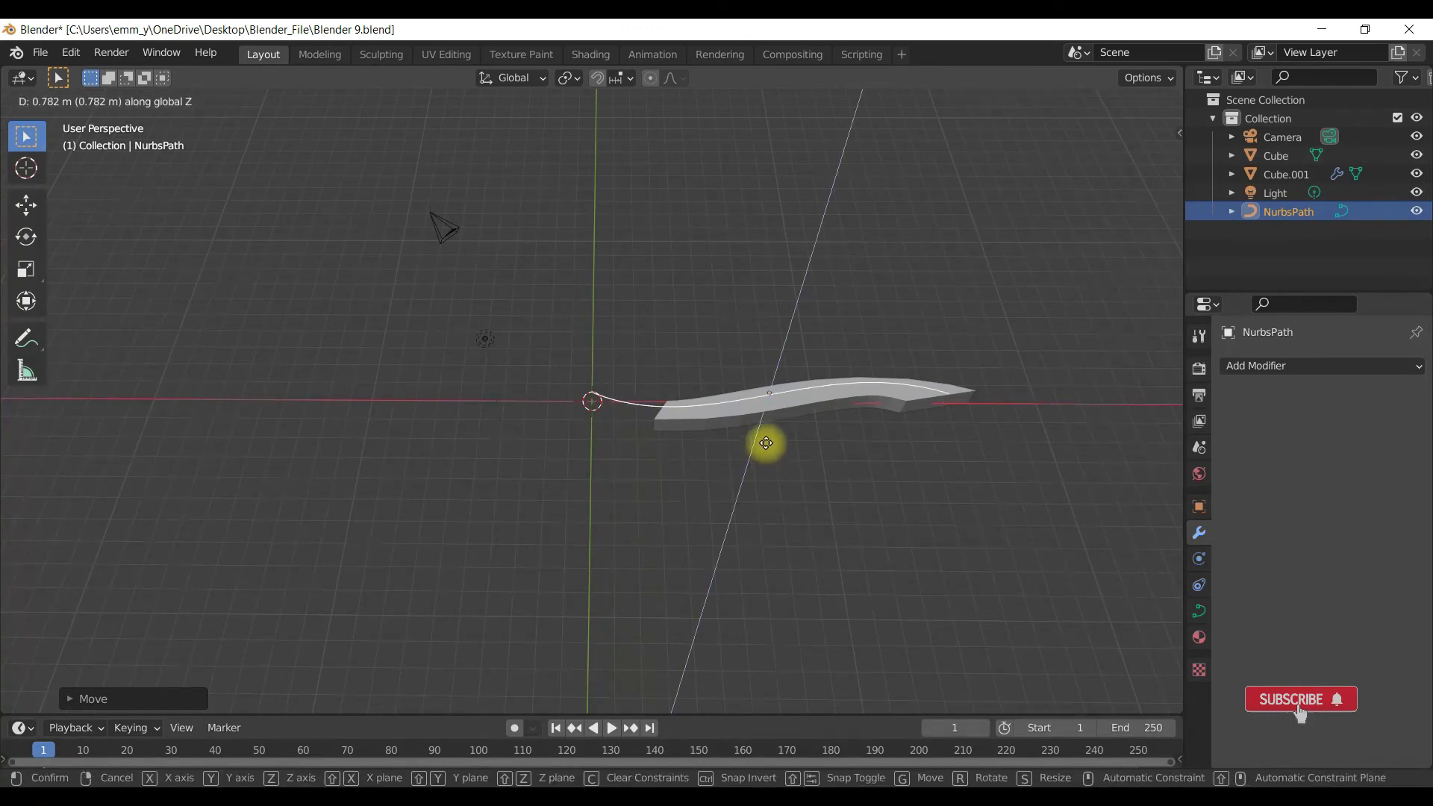
pyautogui.click(765, 446)
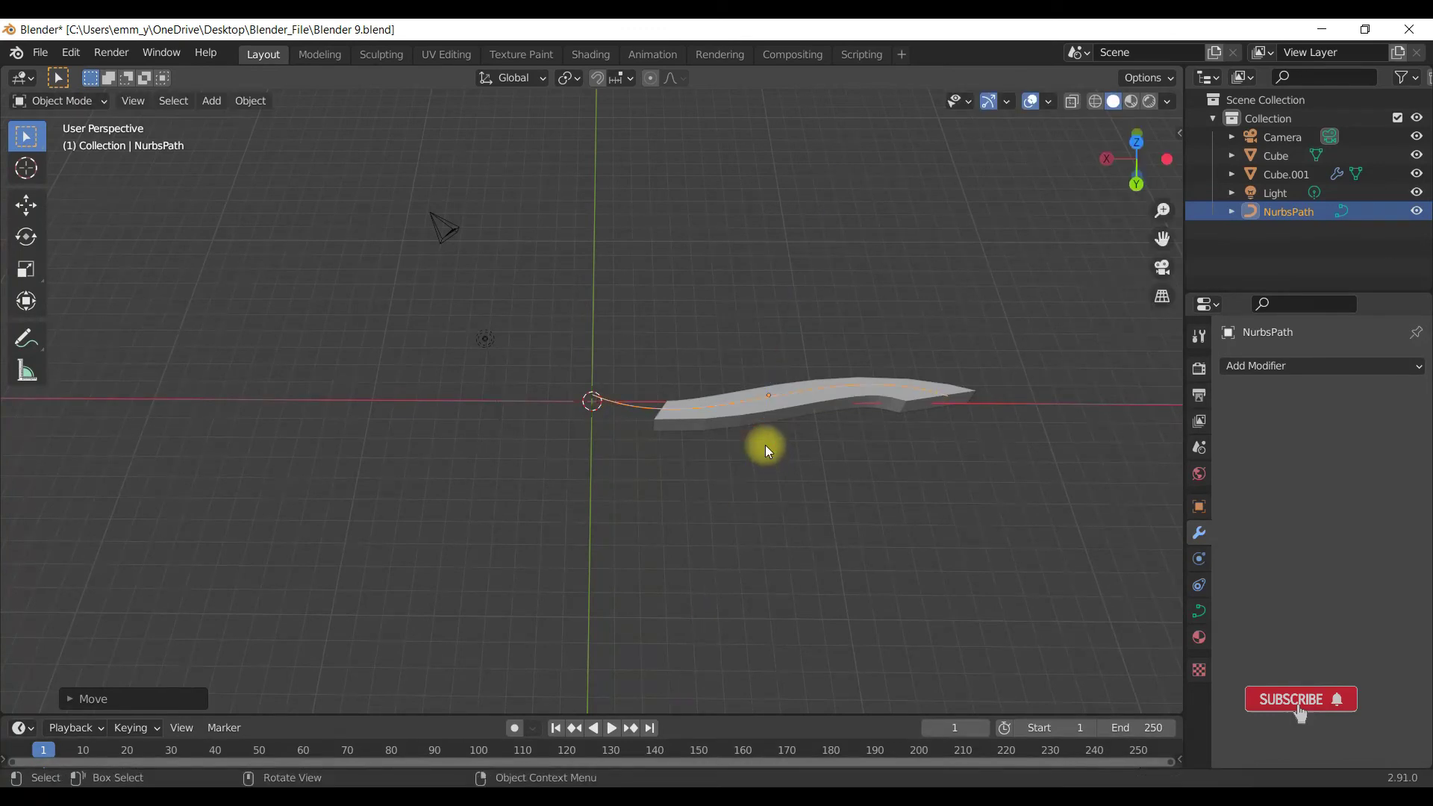
# In Edit Mode, move the path's second control point about 1 m further along positive Y.
pyautogui.press('`')
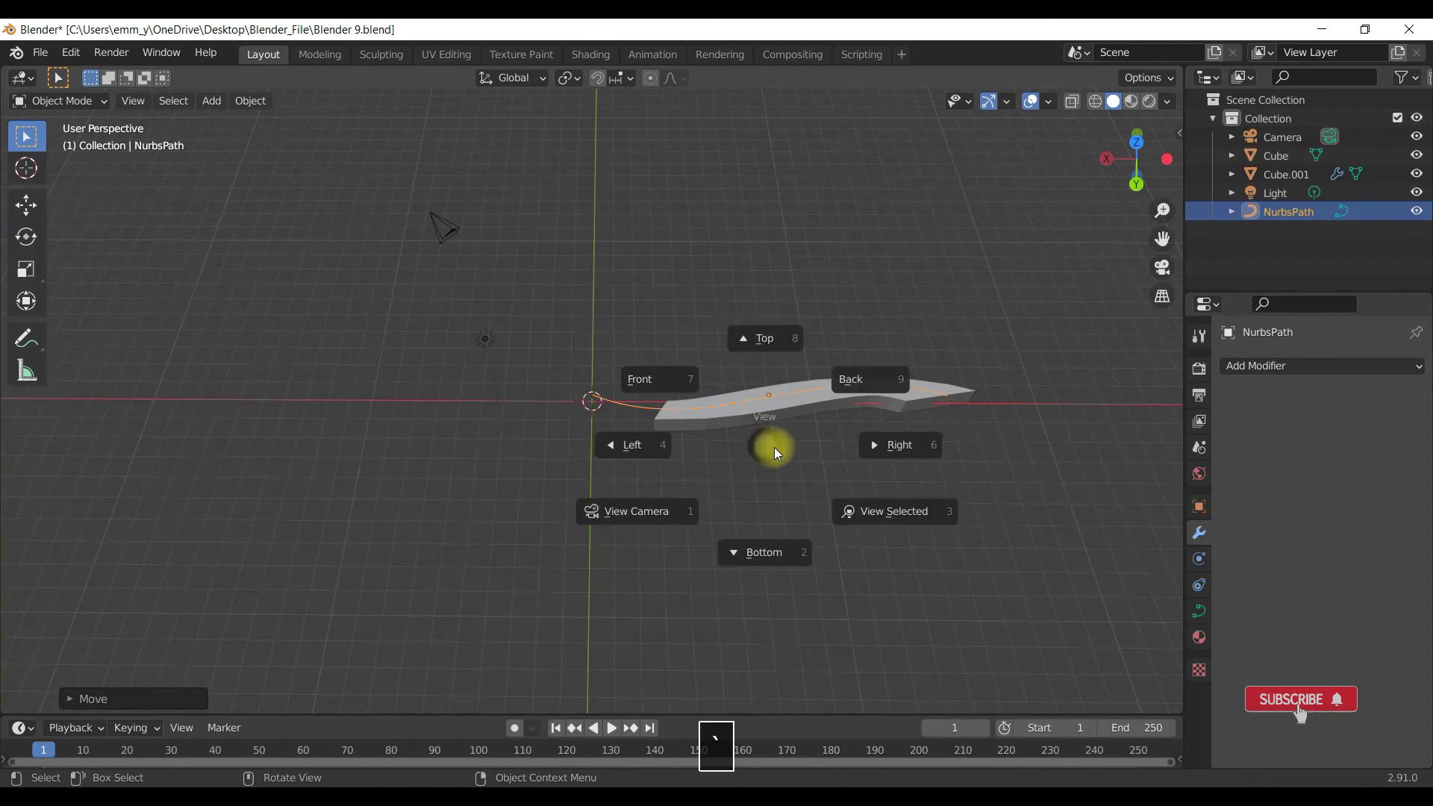
pyautogui.click(852, 499)
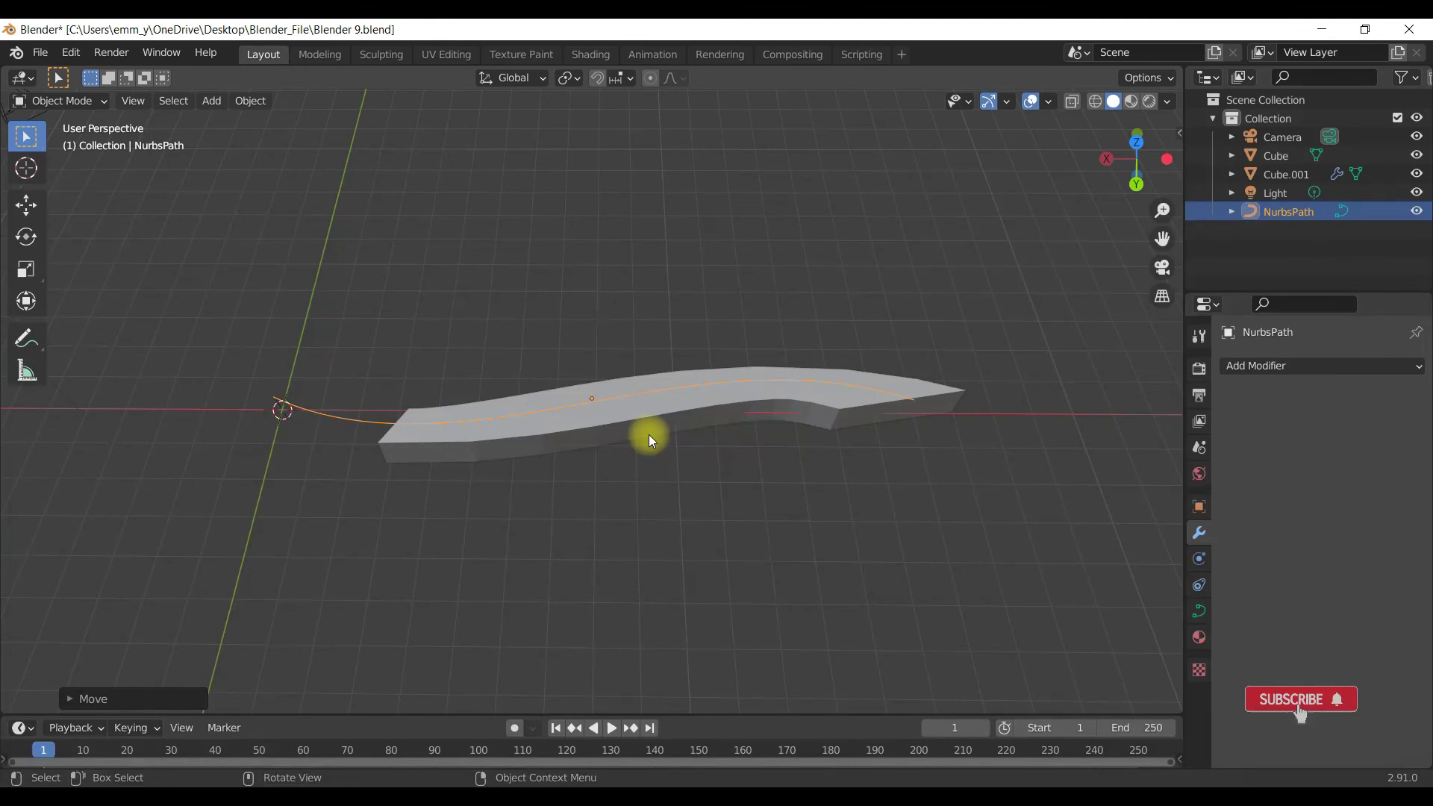
pyautogui.press('Tab')
pyautogui.click(423, 467)
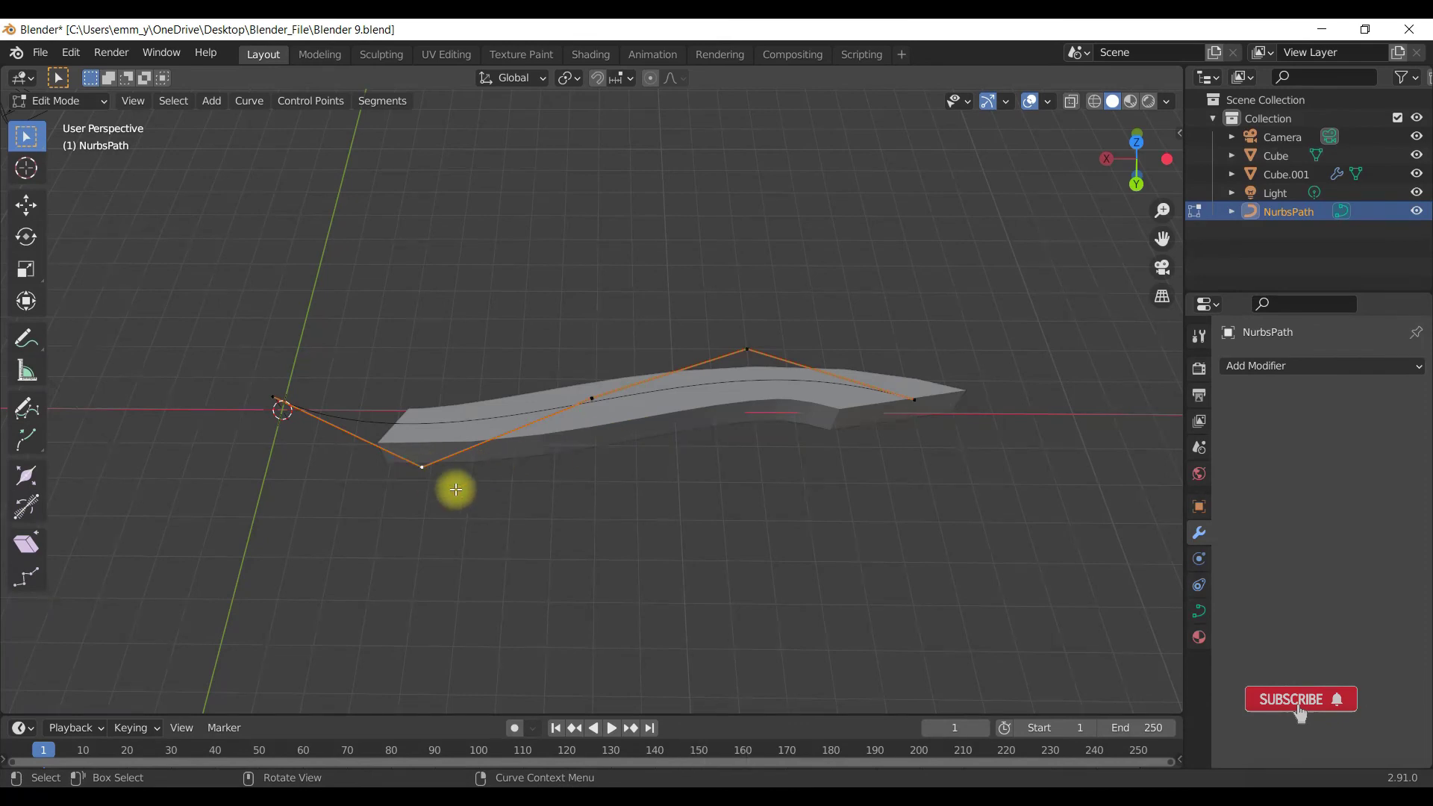
pyautogui.press('g')
pyautogui.press('y')
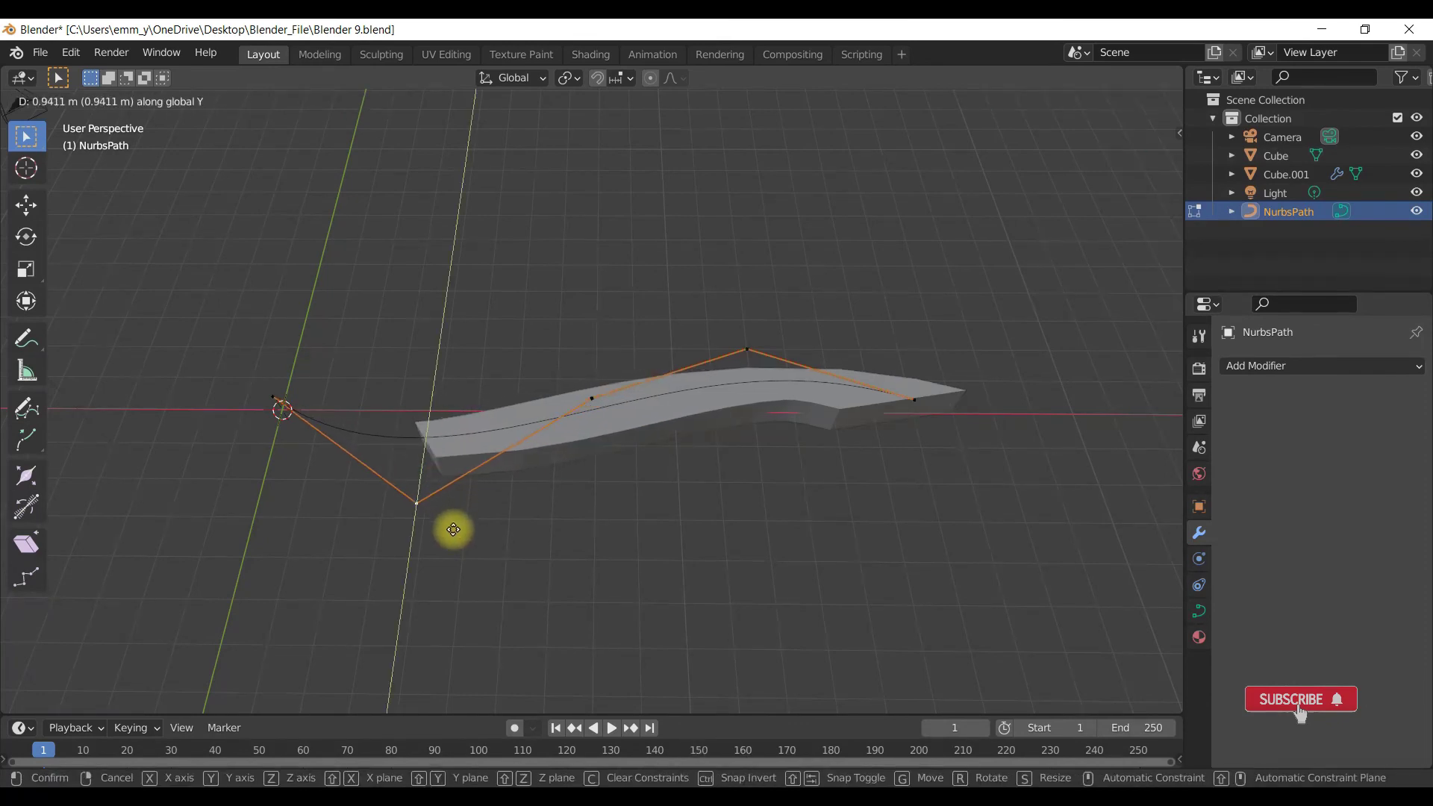
pyautogui.click(457, 527)
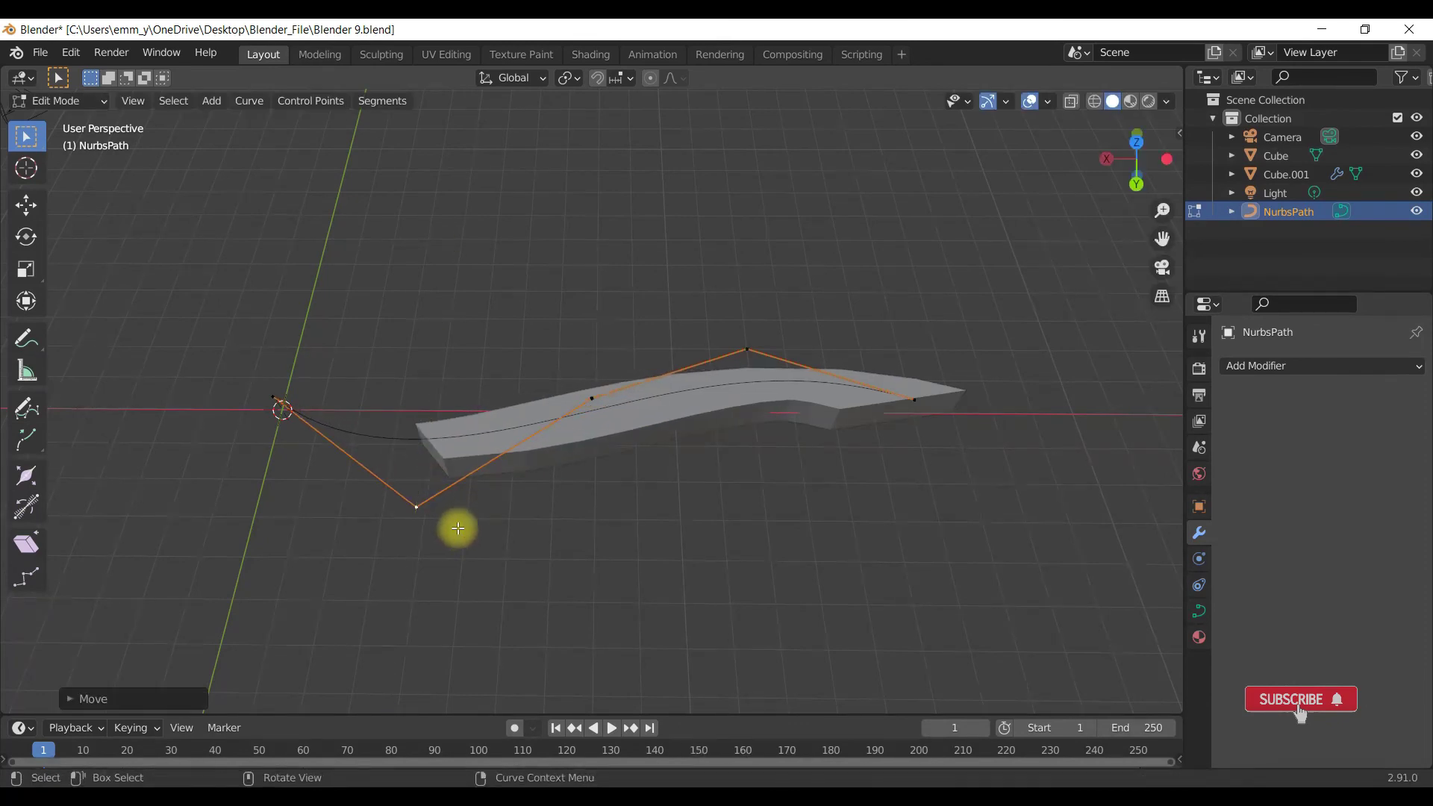
# Shift the path's fourth control point along the X axis toward the middle control point.
pyautogui.click(748, 349)
pyautogui.press('g')
pyautogui.press('x')
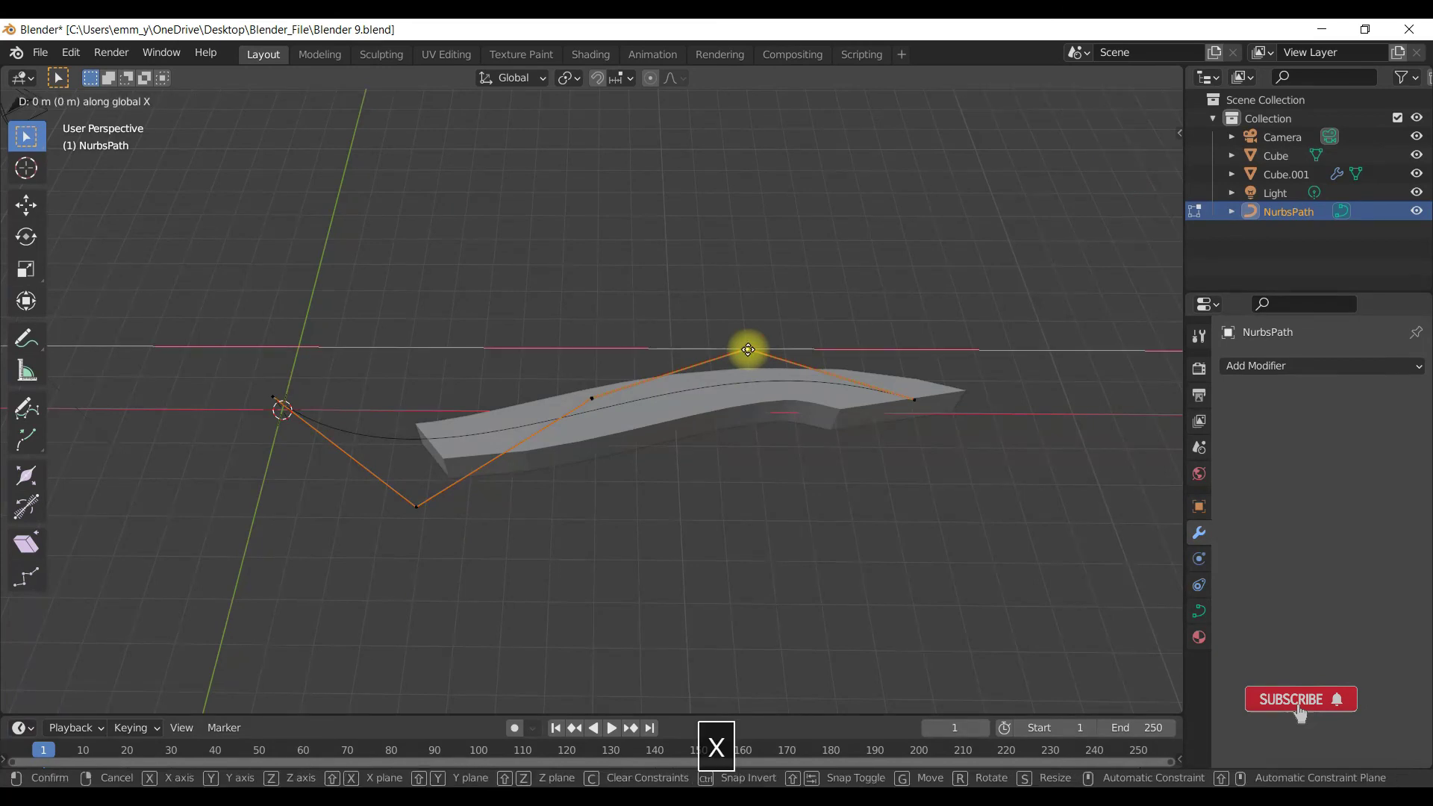
pyautogui.click(709, 349)
# Move the path's middle control point about -0.8 m along the Y axis.
pyautogui.click(586, 401)
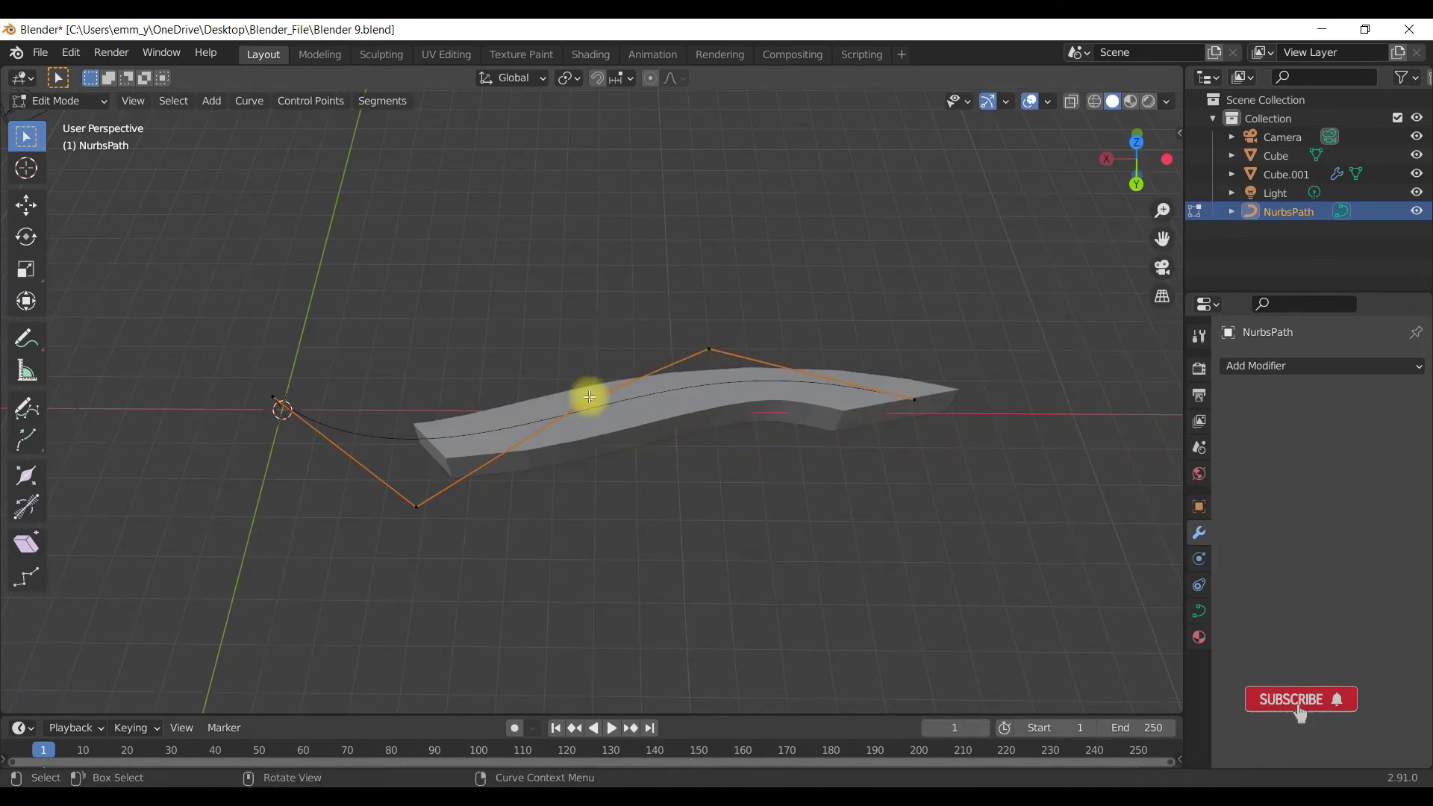
pyautogui.press('g')
pyautogui.press('y')
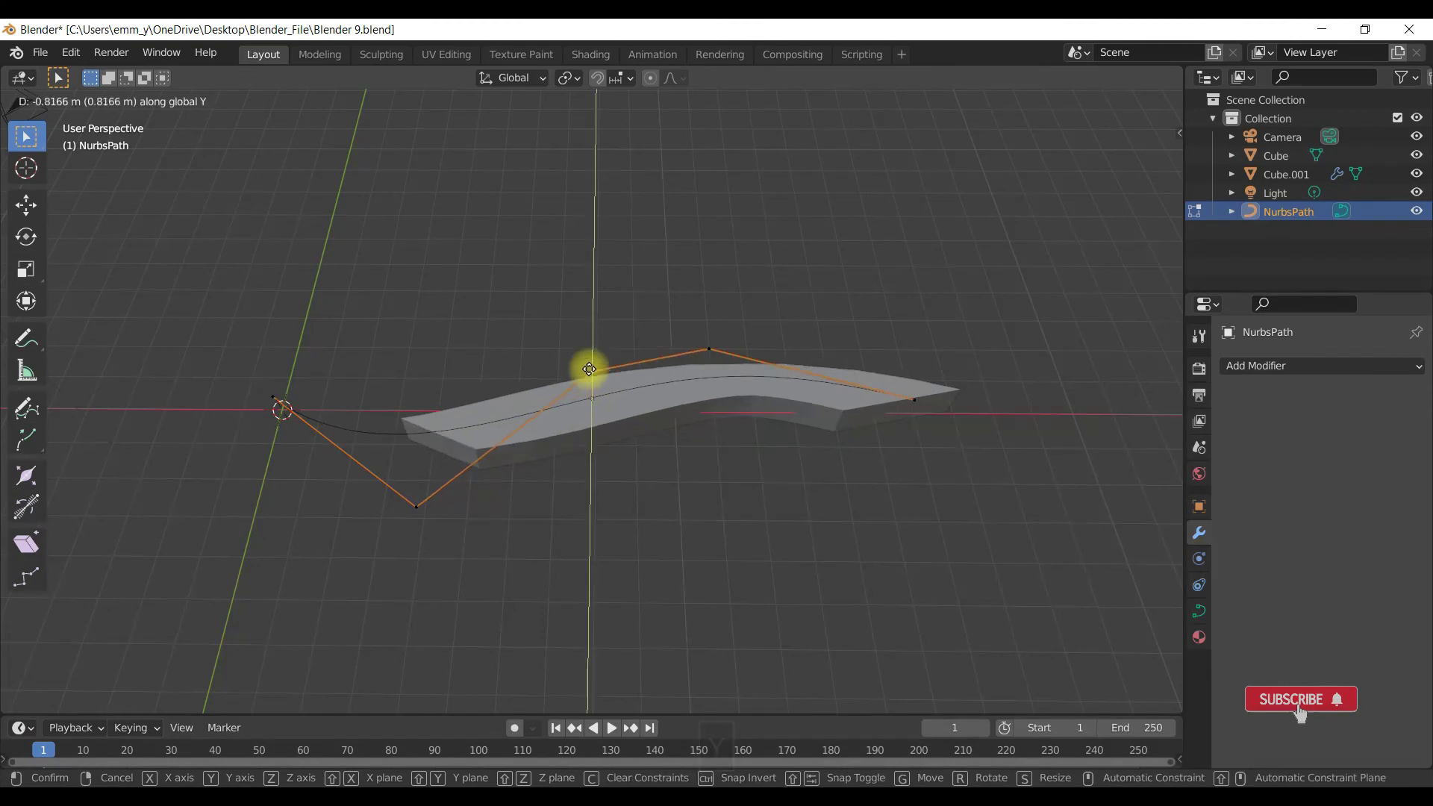
pyautogui.click(591, 369)
# Try moving the path's middle control point much further along negative Y, and undo that move.
pyautogui.press('g')
pyautogui.press('y')
pyautogui.click(679, 345)
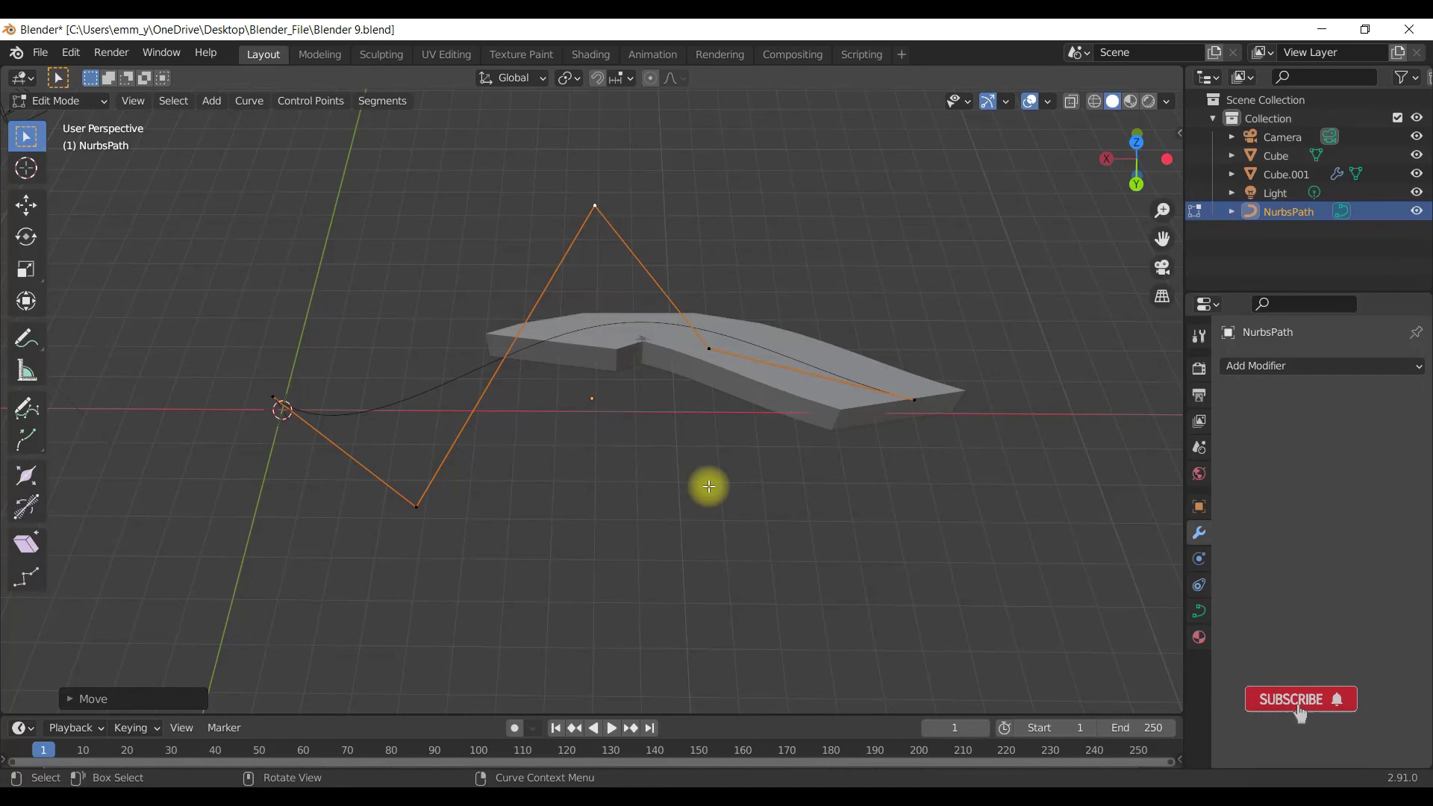
pyautogui.hotkey('ctrl', 'z')
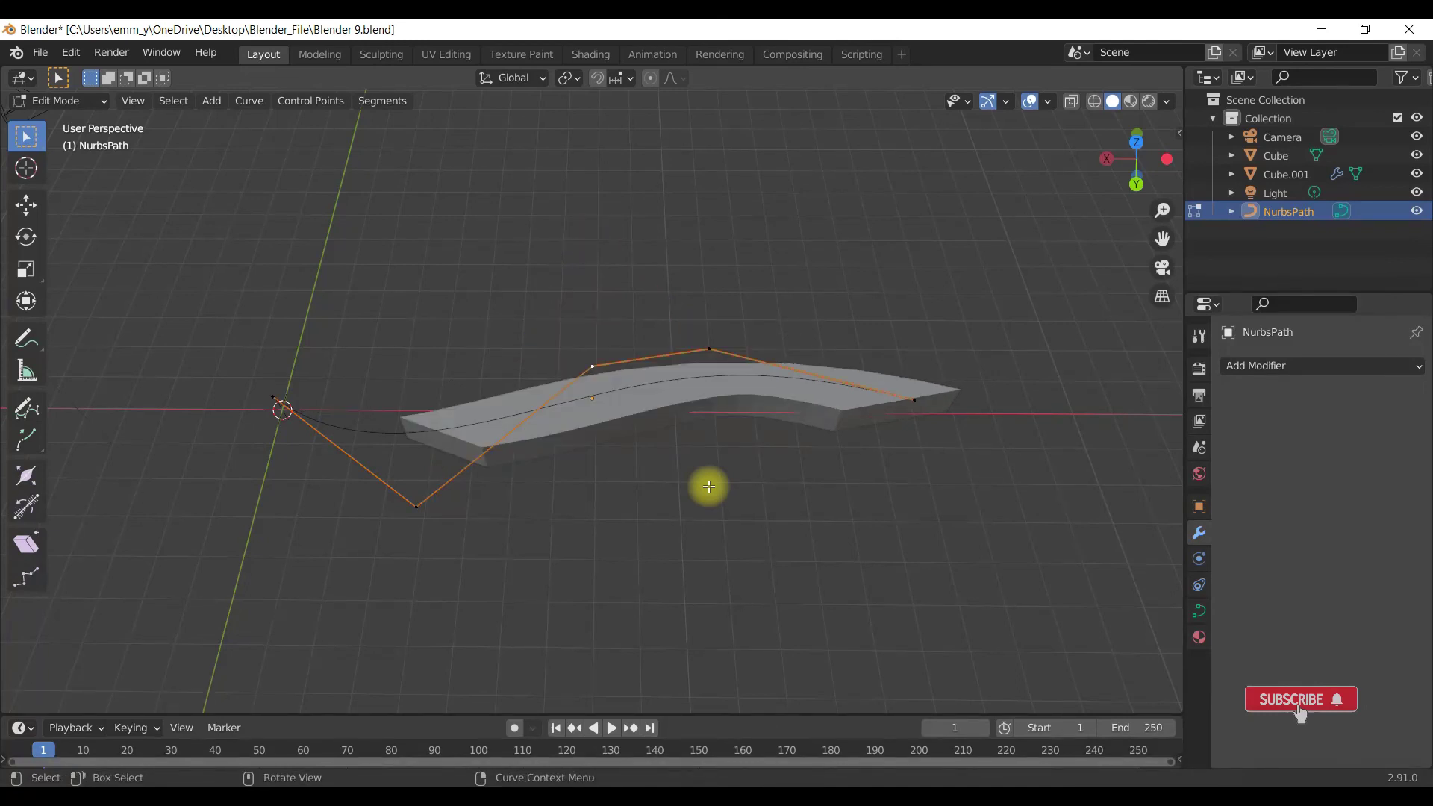
# Return to Object Mode and stretch the deformed bar along the X axis so it extends along the whole path.
pyautogui.press('Tab')
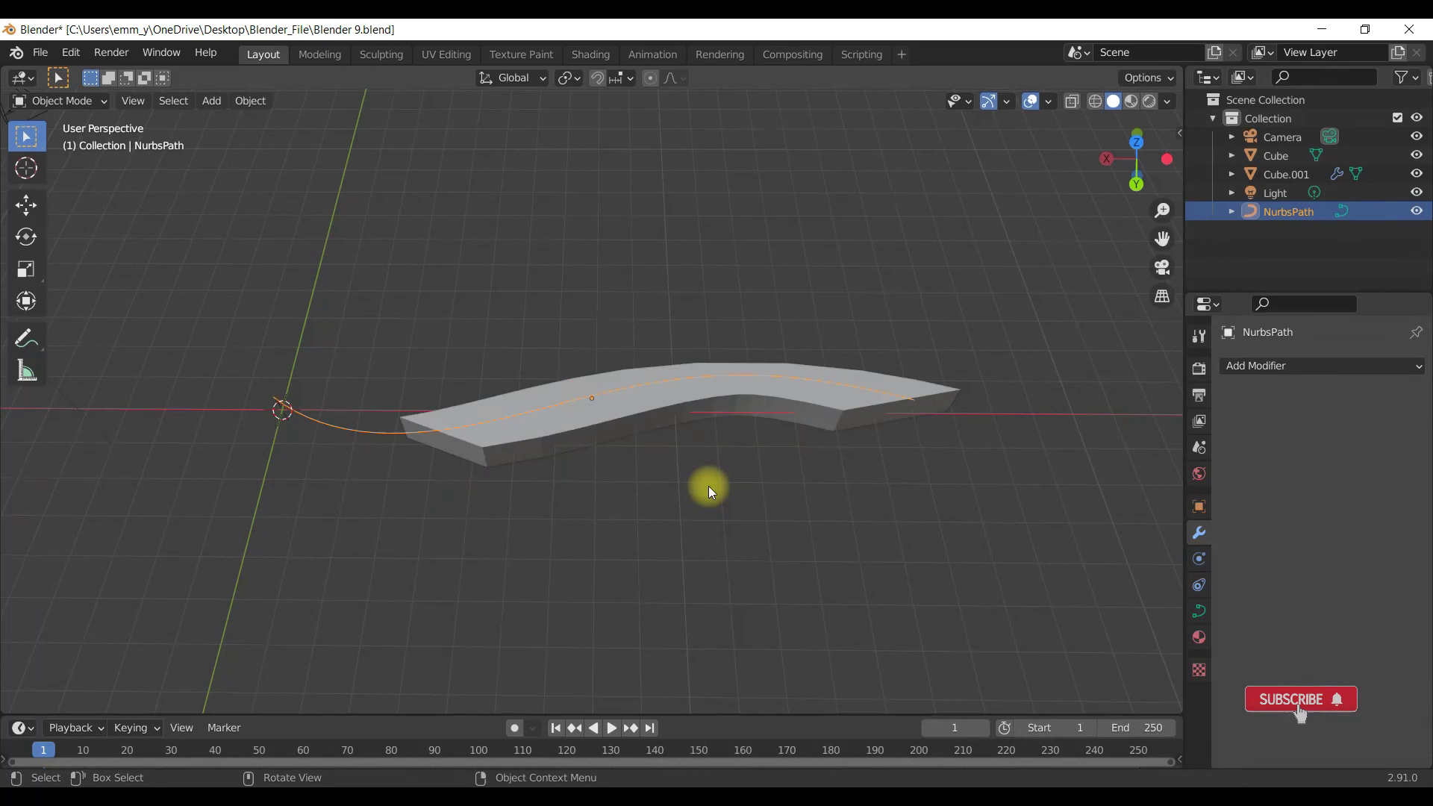
pyautogui.click(693, 397)
pyautogui.press('s')
pyautogui.press('x')
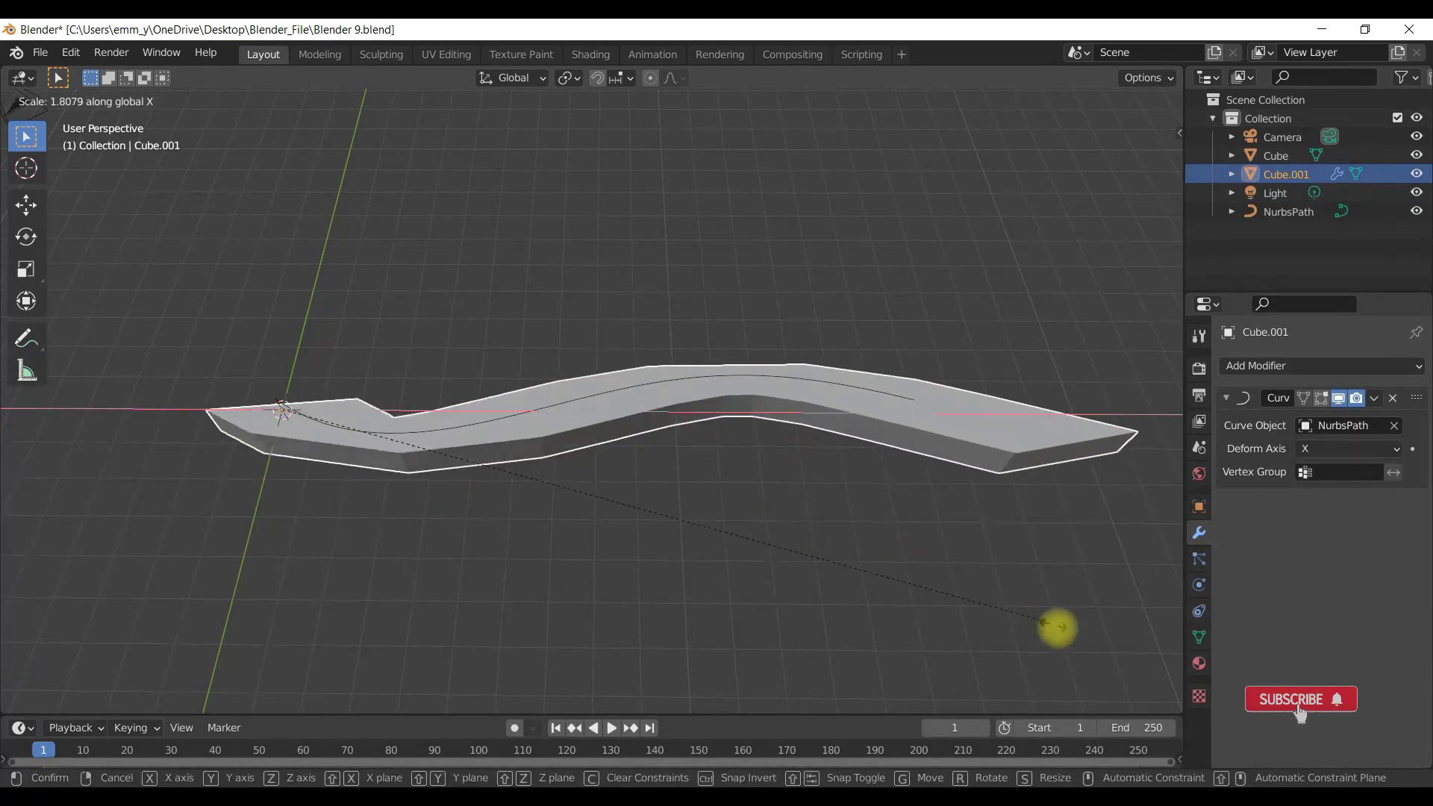
pyautogui.click(955, 629)
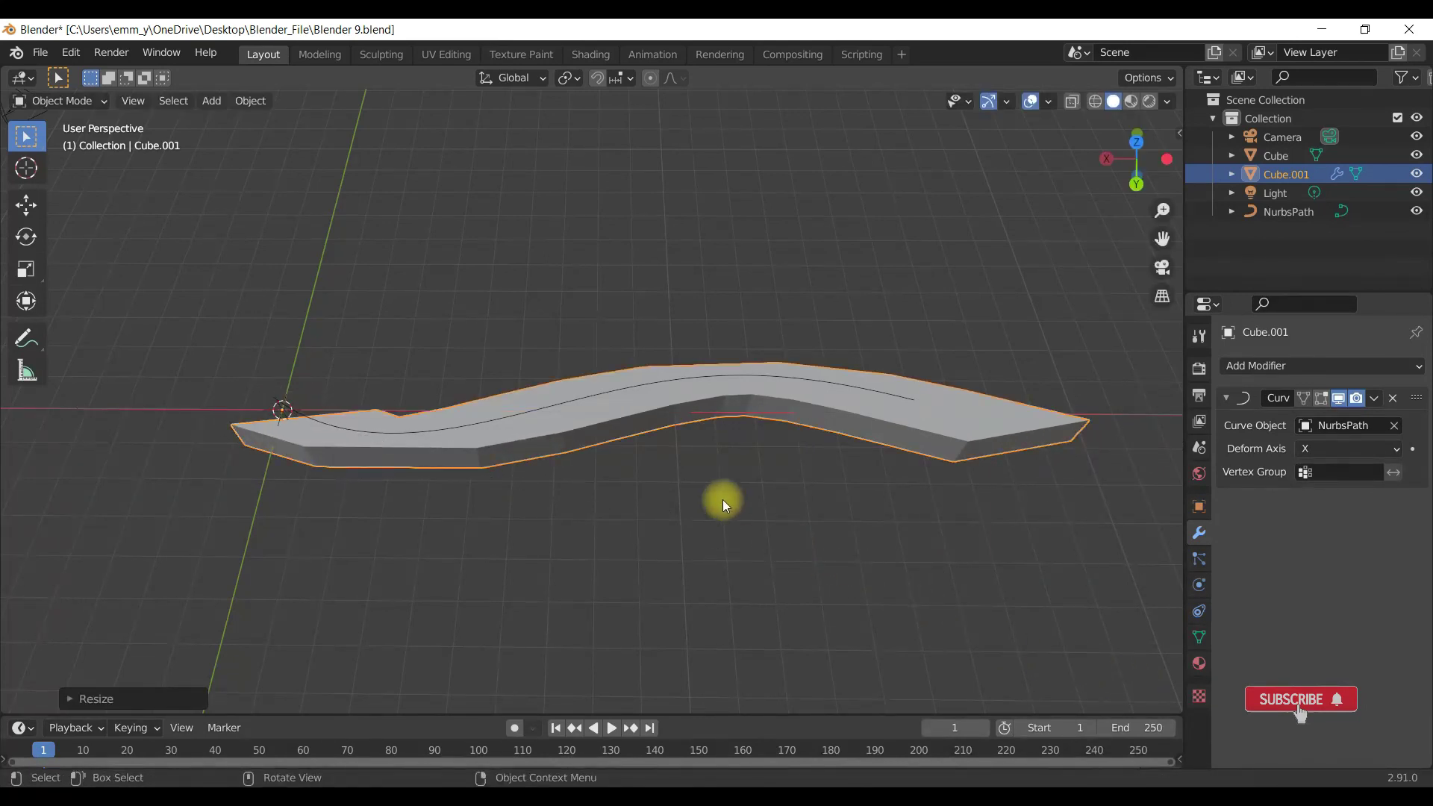
# Slide the stretched bar along positive X so it covers the path from end to end.
pyautogui.press('g')
pyautogui.press('x')
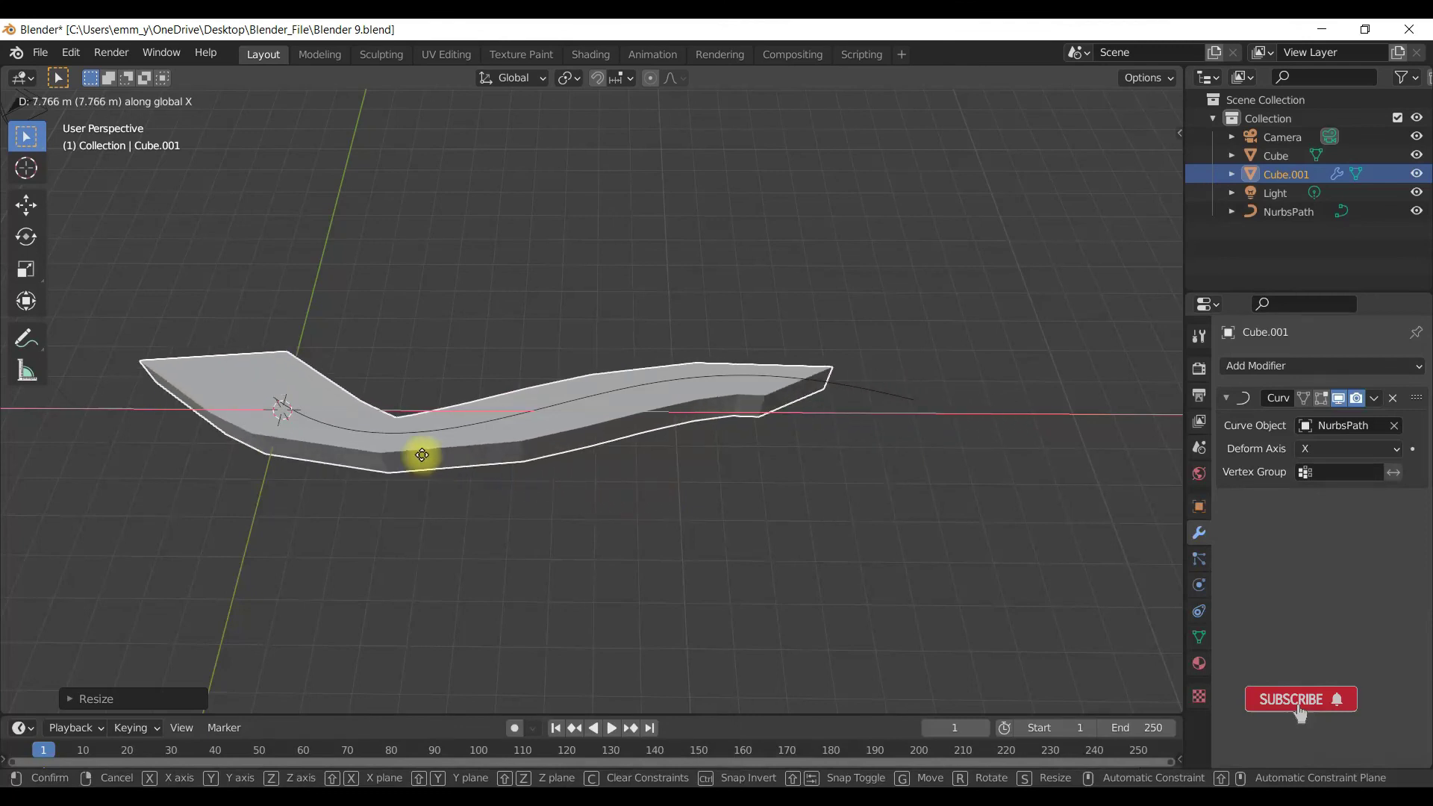
pyautogui.click(595, 503)
pyautogui.moveTo(594, 500); pyautogui.dragTo(596, 539, button='middle')
pyautogui.scroll(-3, 596, 539)
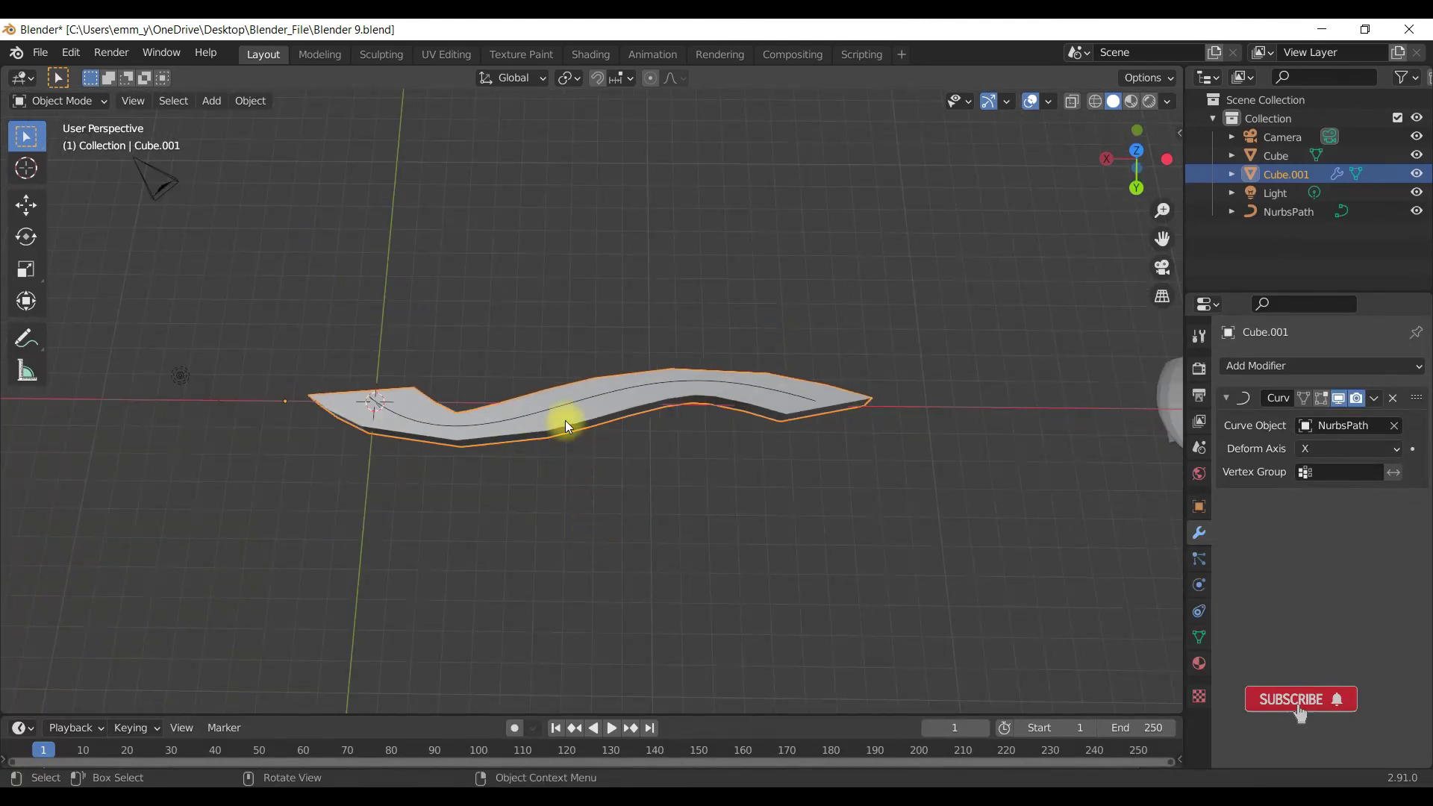
# Subdivide the bar's whole mesh in Edit Mode with 4 cuts and return to Object Mode.
pyautogui.press('Tab')
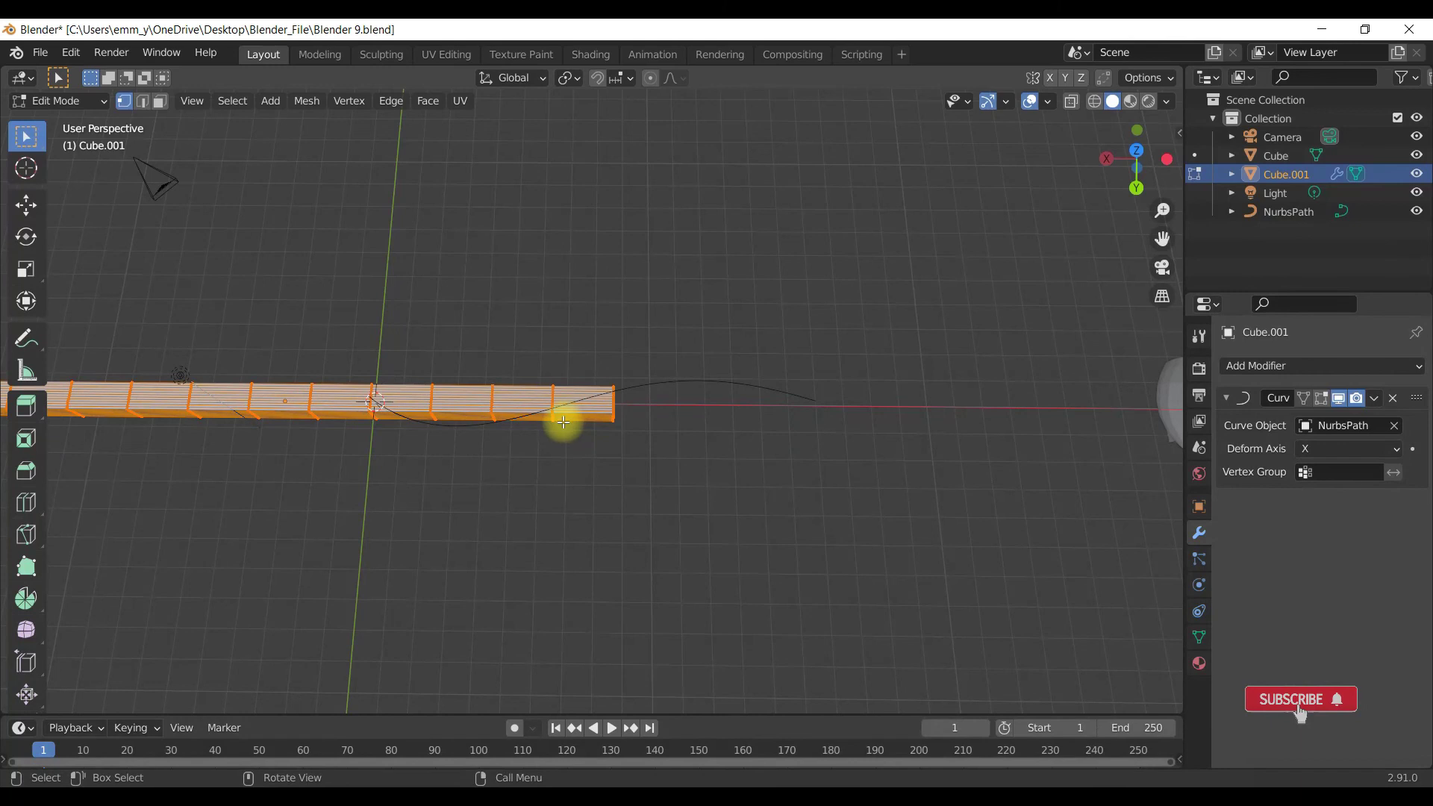
pyautogui.rightClick(512, 396)
pyautogui.click(472, 365)
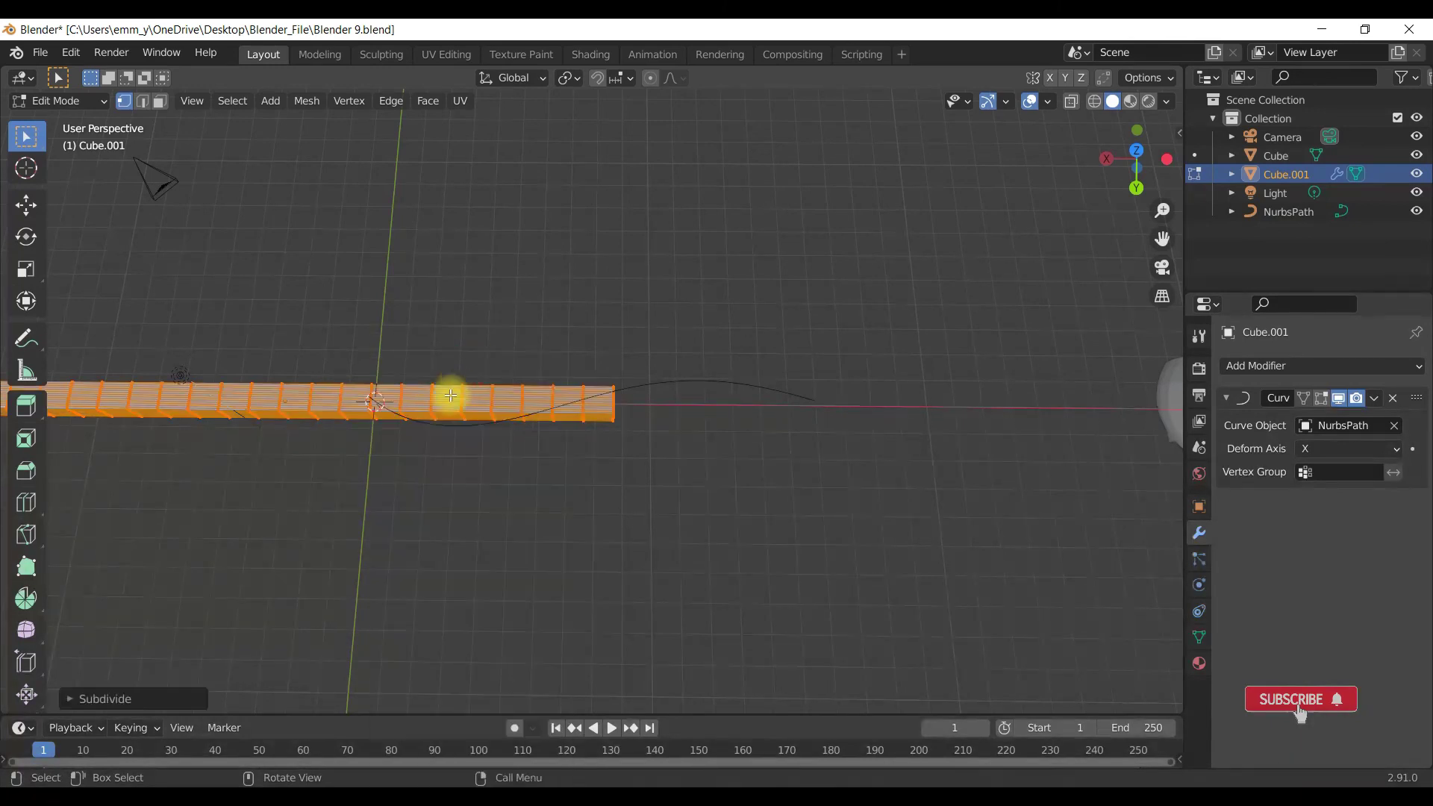
pyautogui.click(140, 698)
pyautogui.click(275, 577)
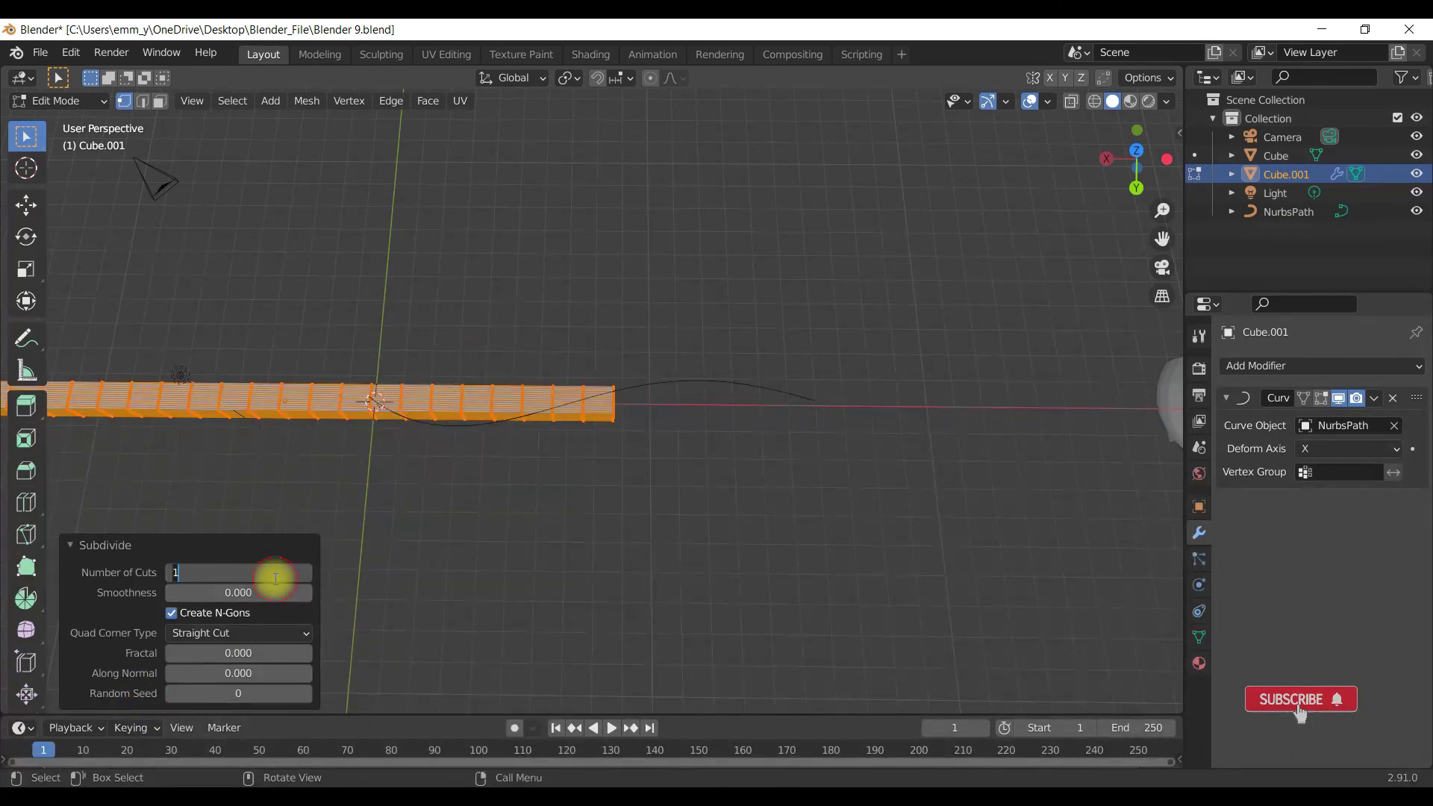
pyautogui.write('4')
pyautogui.press('Return')
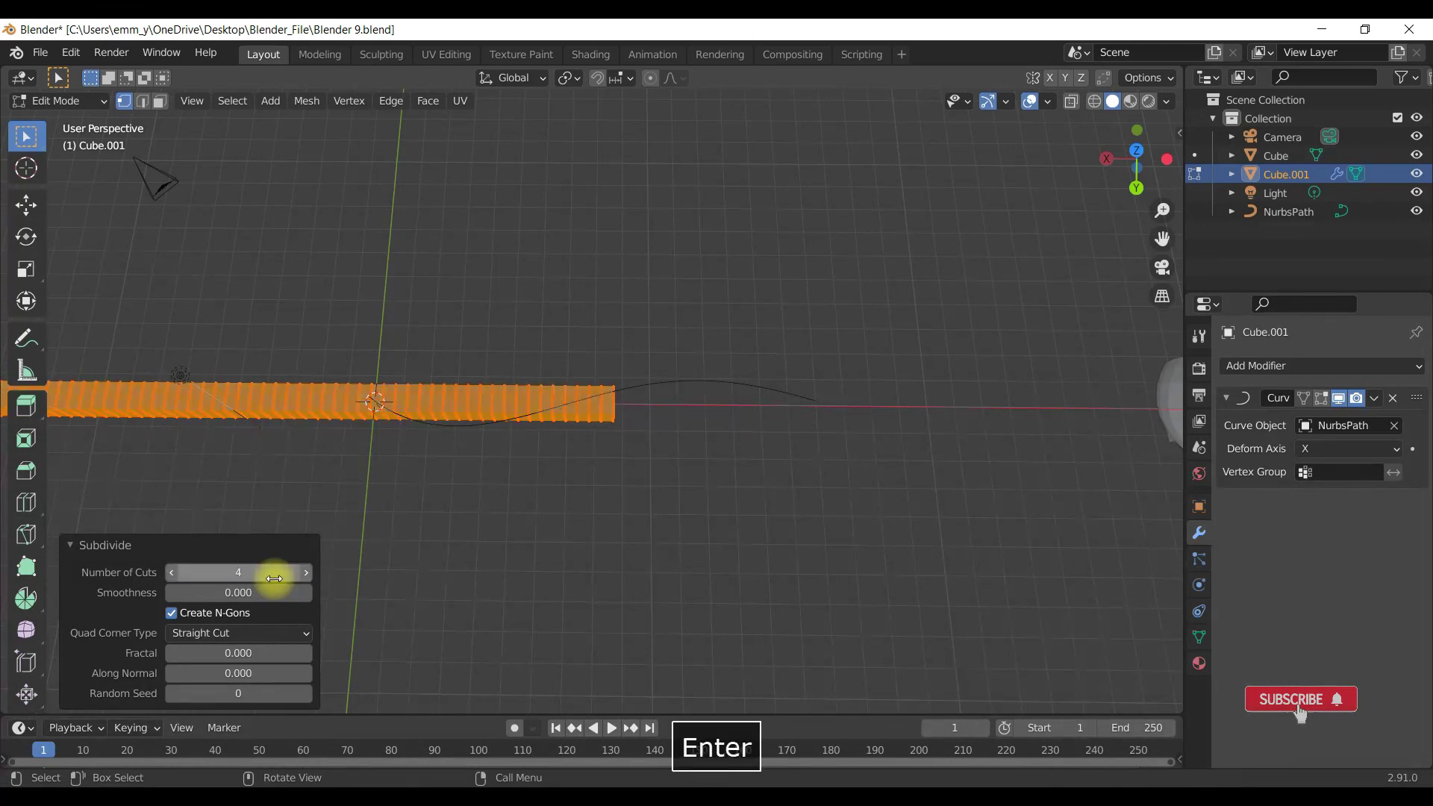
pyautogui.click(101, 544)
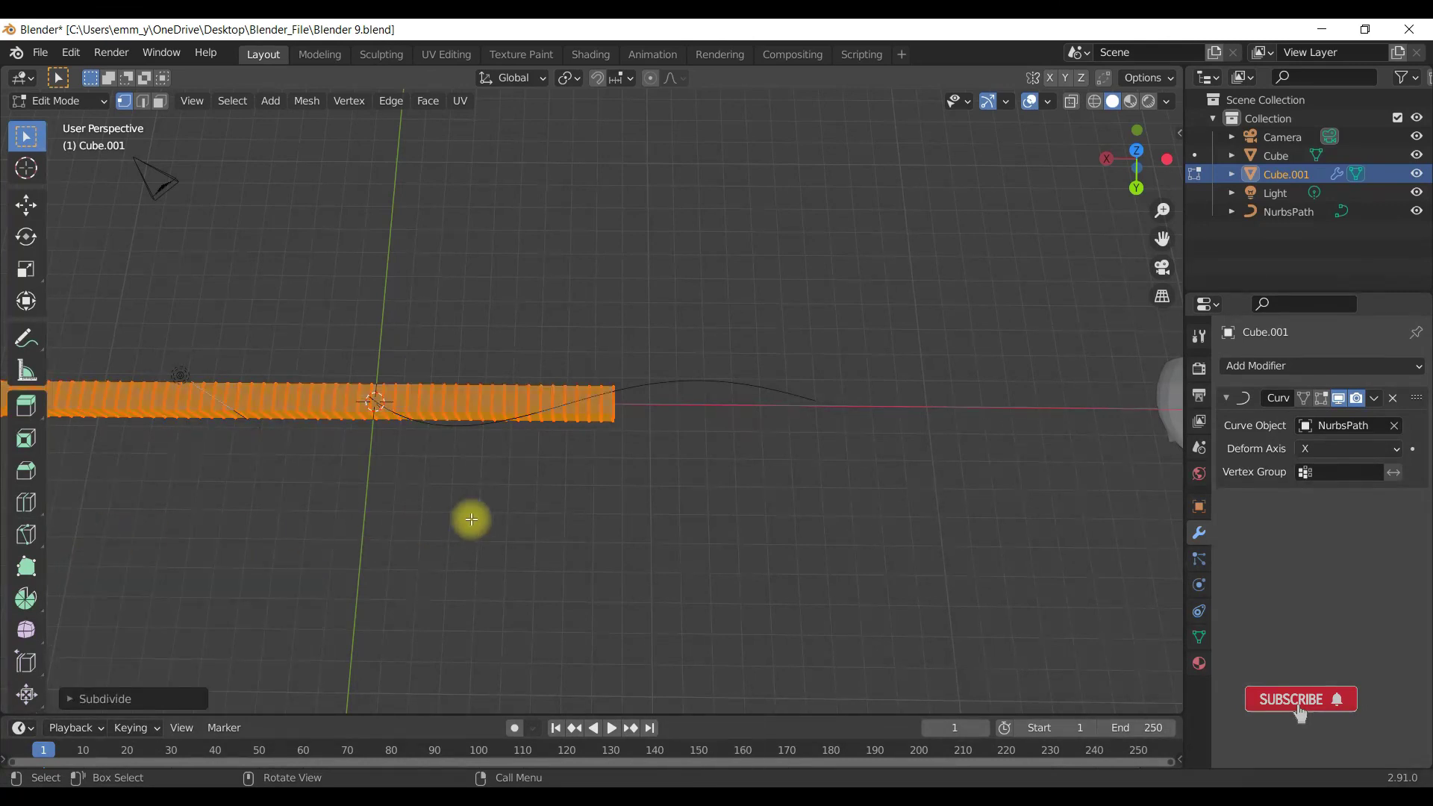
pyautogui.press('Tab')
pyautogui.moveTo(524, 494); pyautogui.dragTo(577, 492, button='middle')
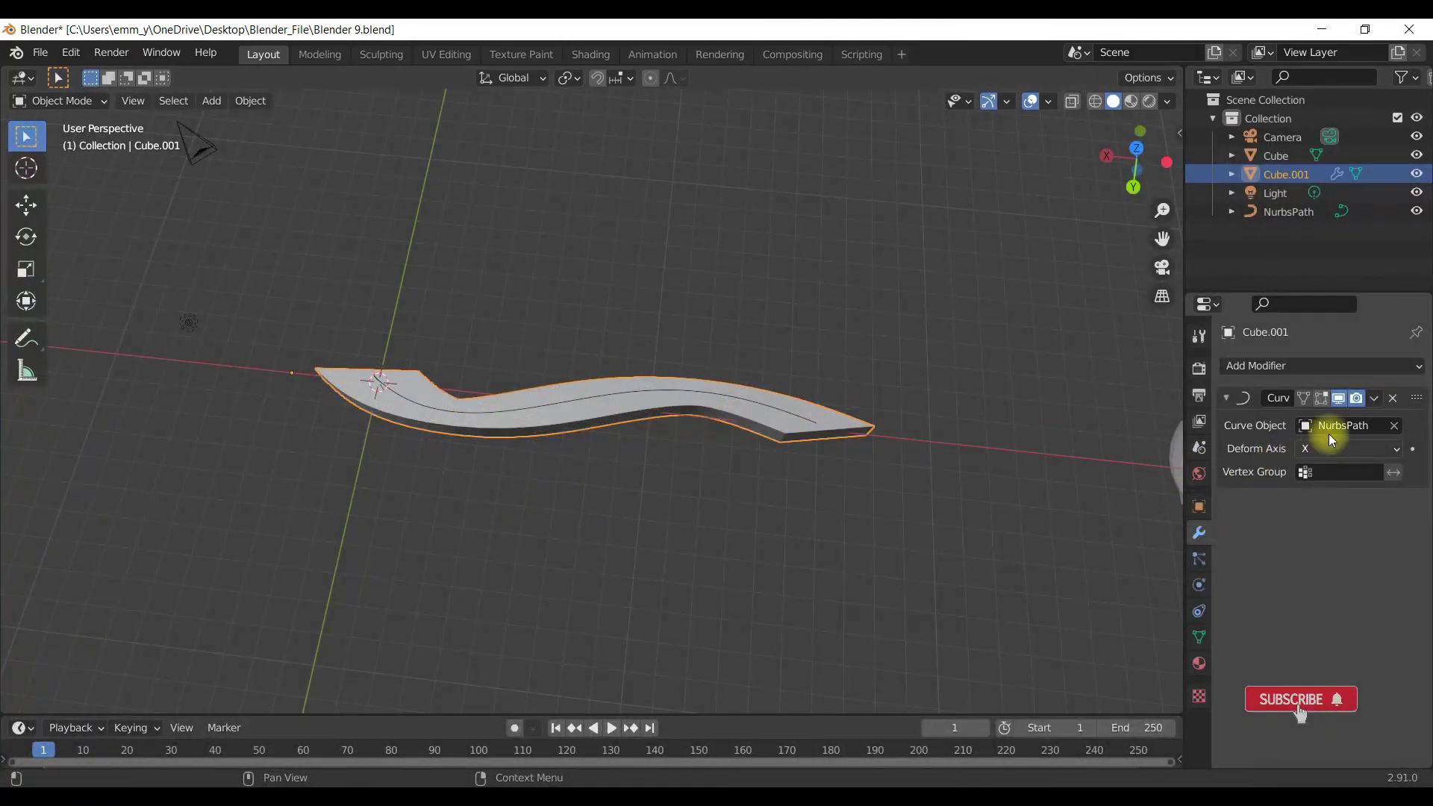
# Apply the Curve modifier to the bar and delete the NurbsPath object.
pyautogui.click(1376, 403)
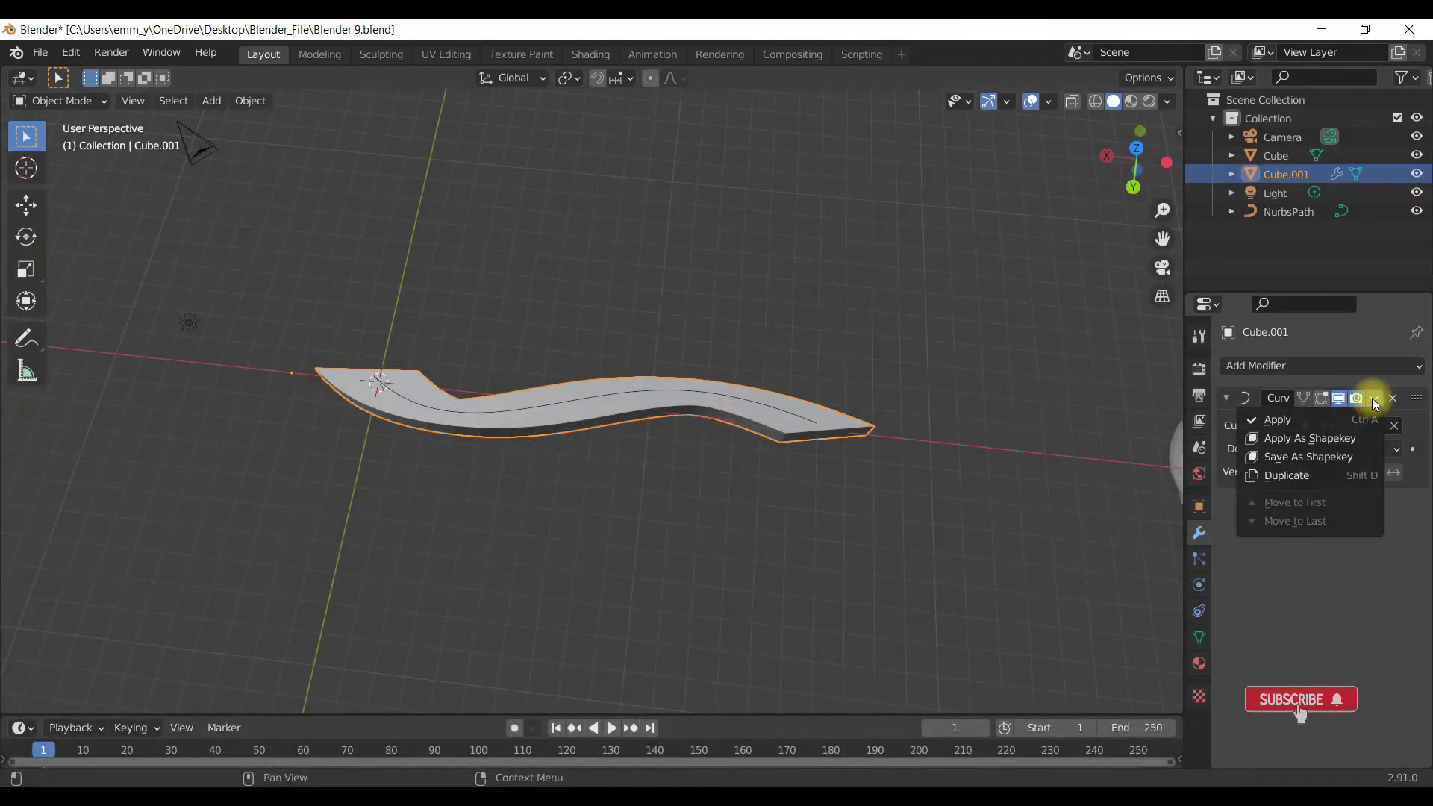
pyautogui.click(1280, 415)
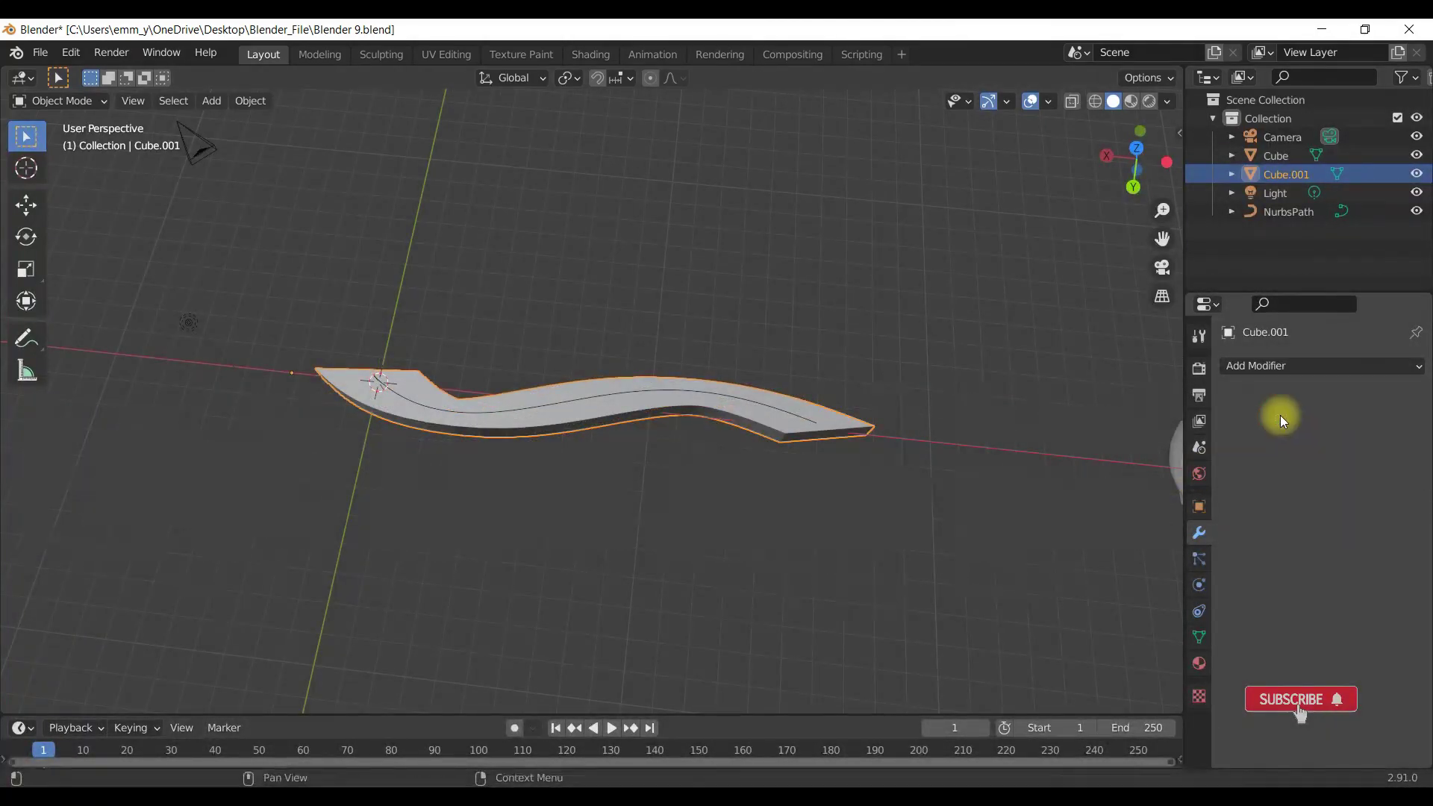
pyautogui.click(766, 408)
pyautogui.press('Delete')
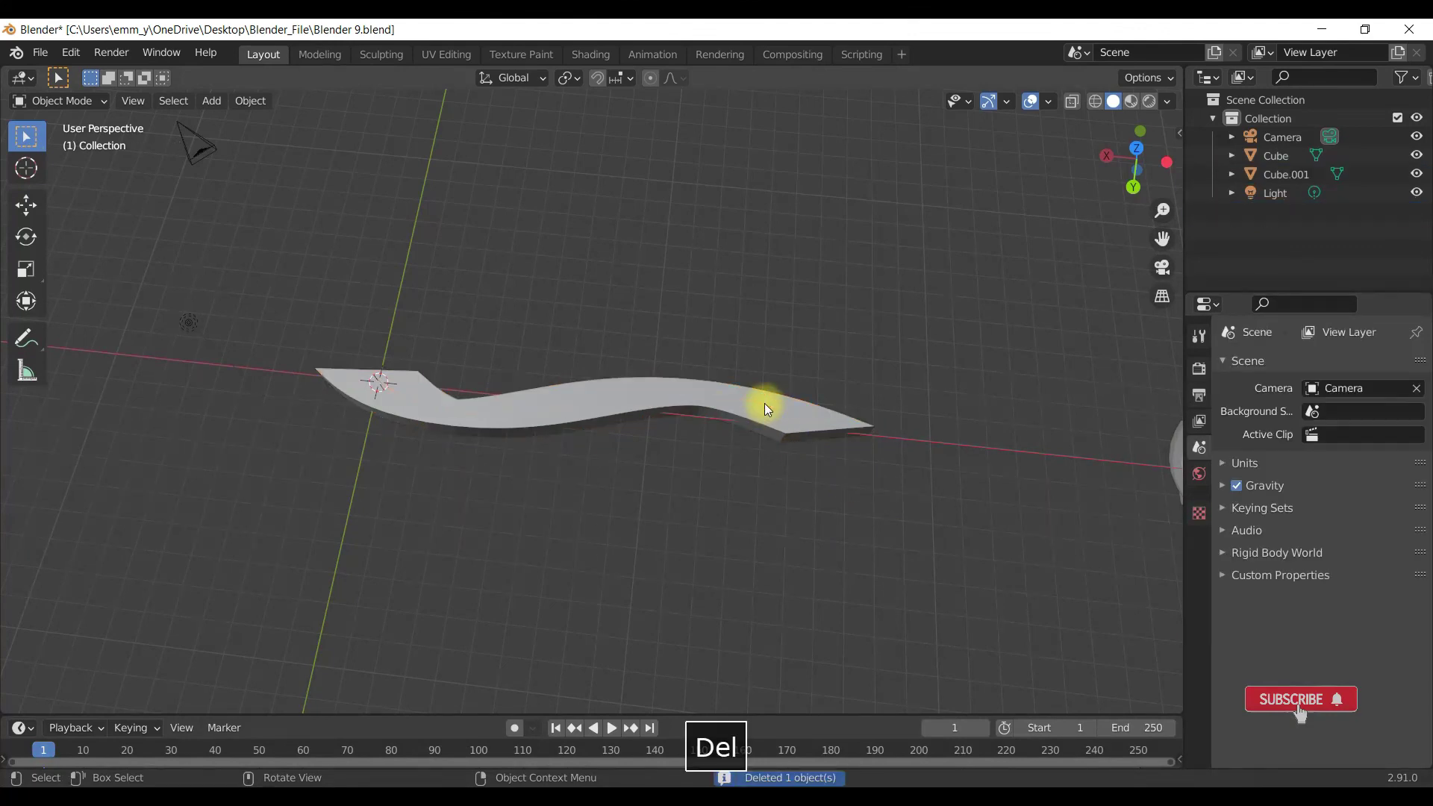
# Examine the bent bar's mesh in Edit Mode from several angles and return to Object Mode.
pyautogui.click(671, 434)
pyautogui.press('Tab')
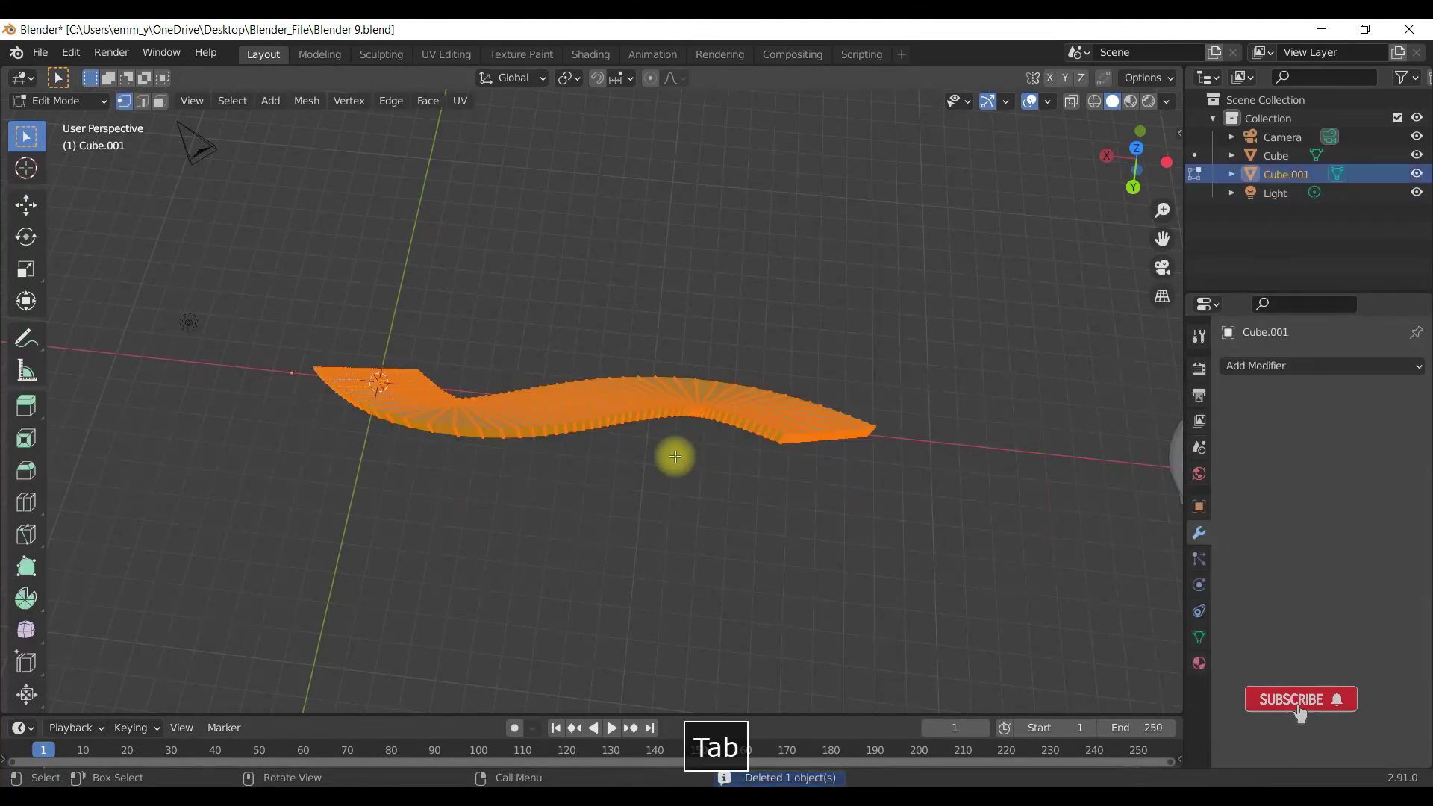
pyautogui.moveTo(544, 503); pyautogui.dragTo(619, 362, button='middle')
pyautogui.moveTo(390, 432); pyautogui.dragTo(688, 486, button='middle')
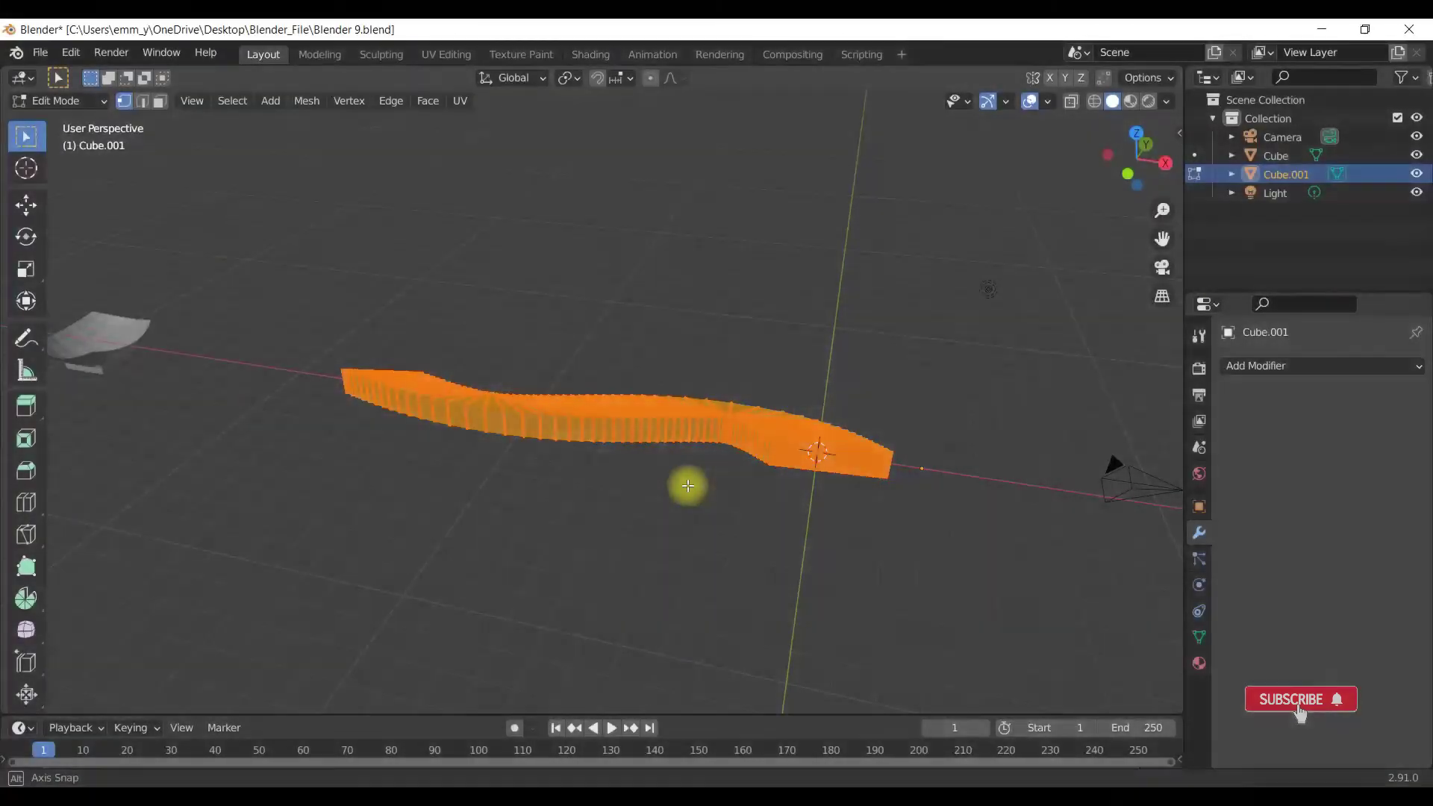
pyautogui.press('Tab')
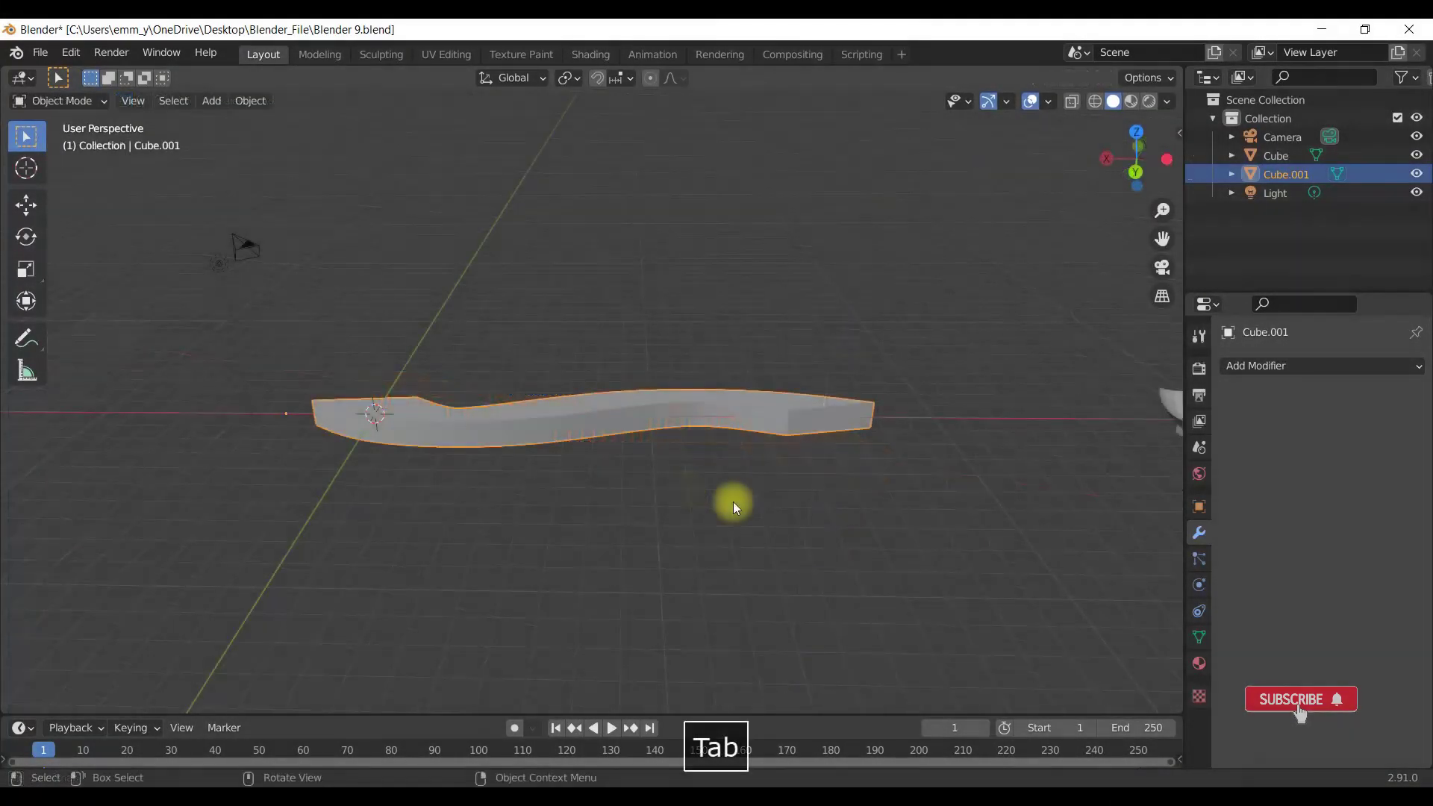
pyautogui.scroll(-2, 732, 501)
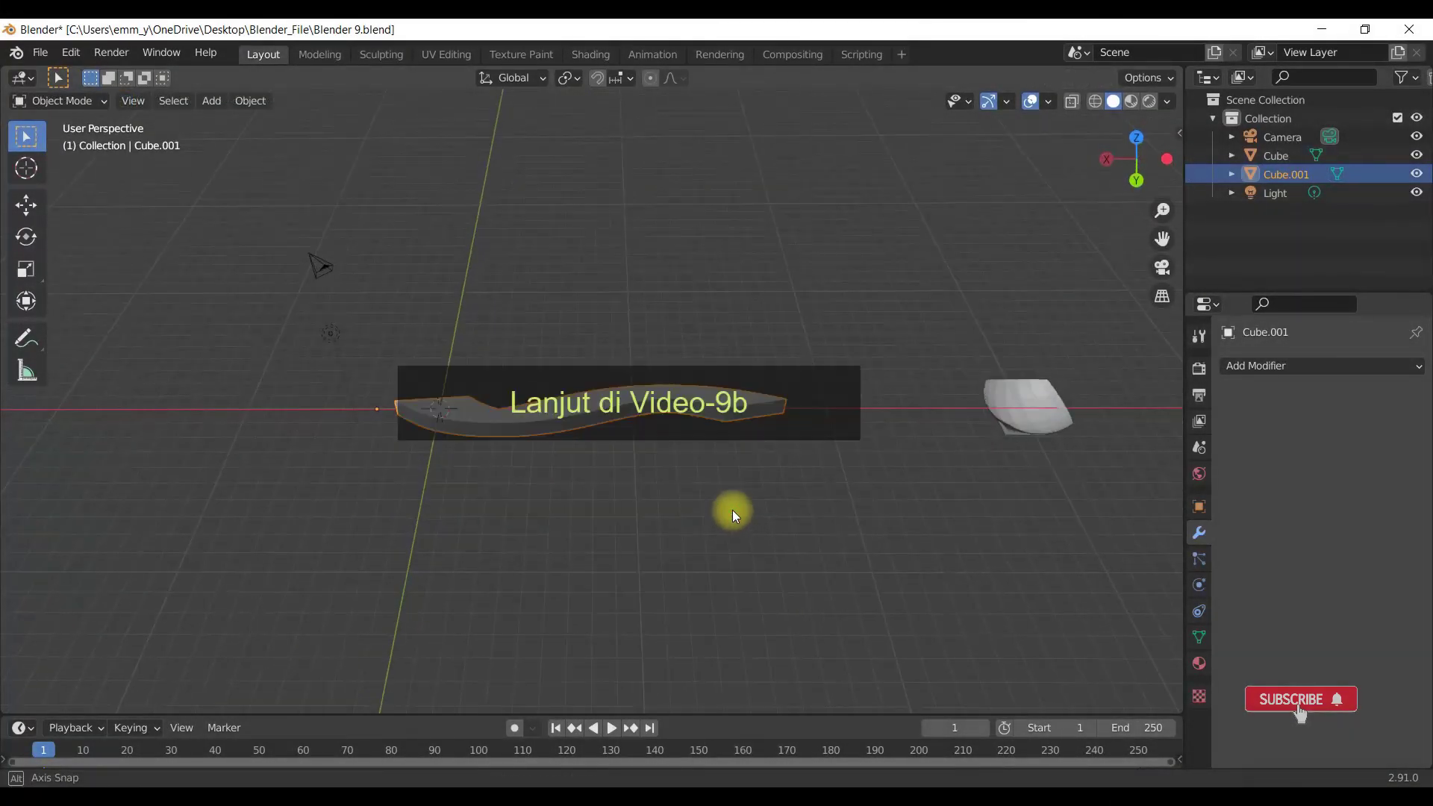
# Select the cast cube together with the bar and examine both meshes in Edit Mode.
pyautogui.moveTo(732, 509); pyautogui.dragTo(144, 476, button='middle')
pyautogui.press('Tab')
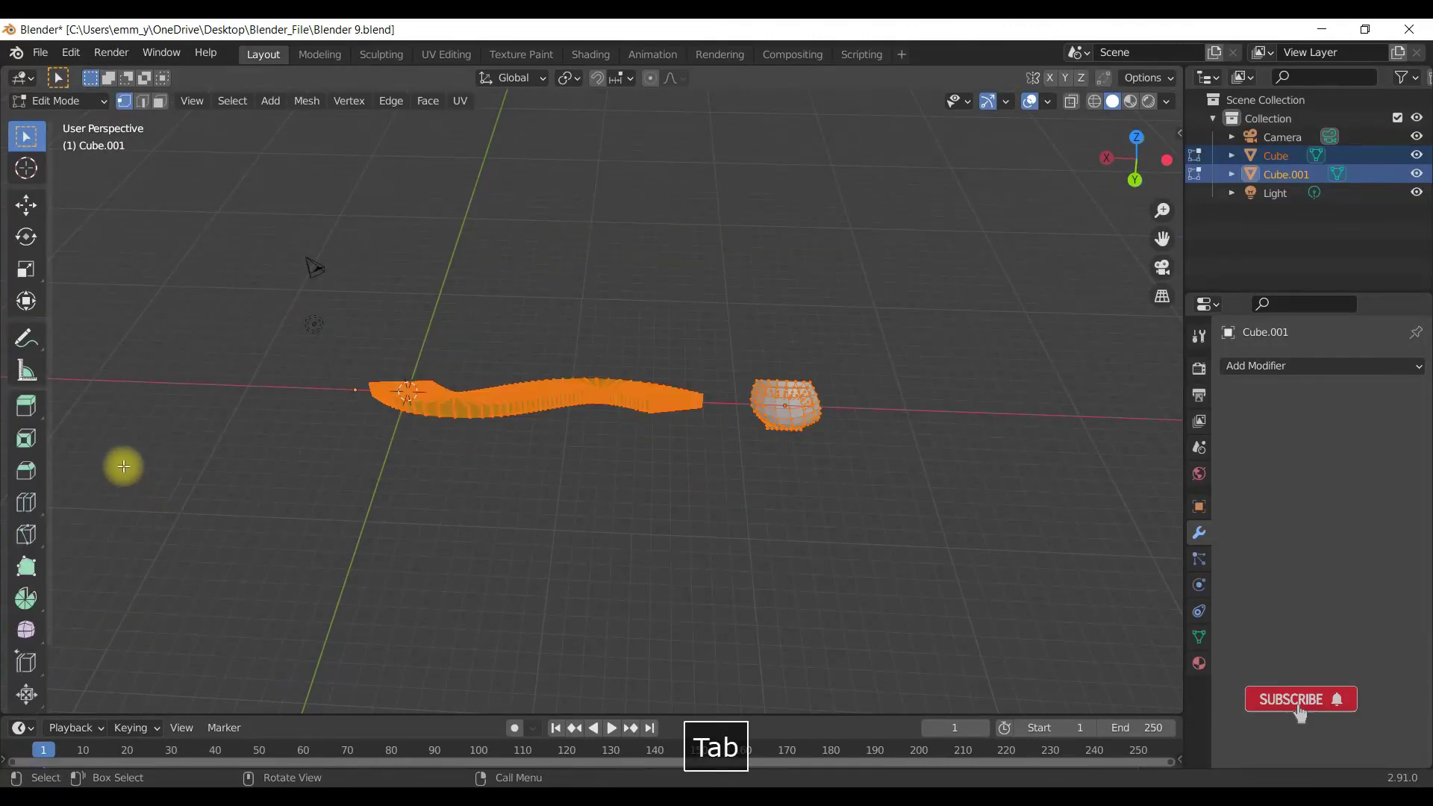
pyautogui.moveTo(495, 478); pyautogui.dragTo(981, 499, button='middle')
pyautogui.moveTo(970, 465); pyautogui.dragTo(976, 398, button='middle')
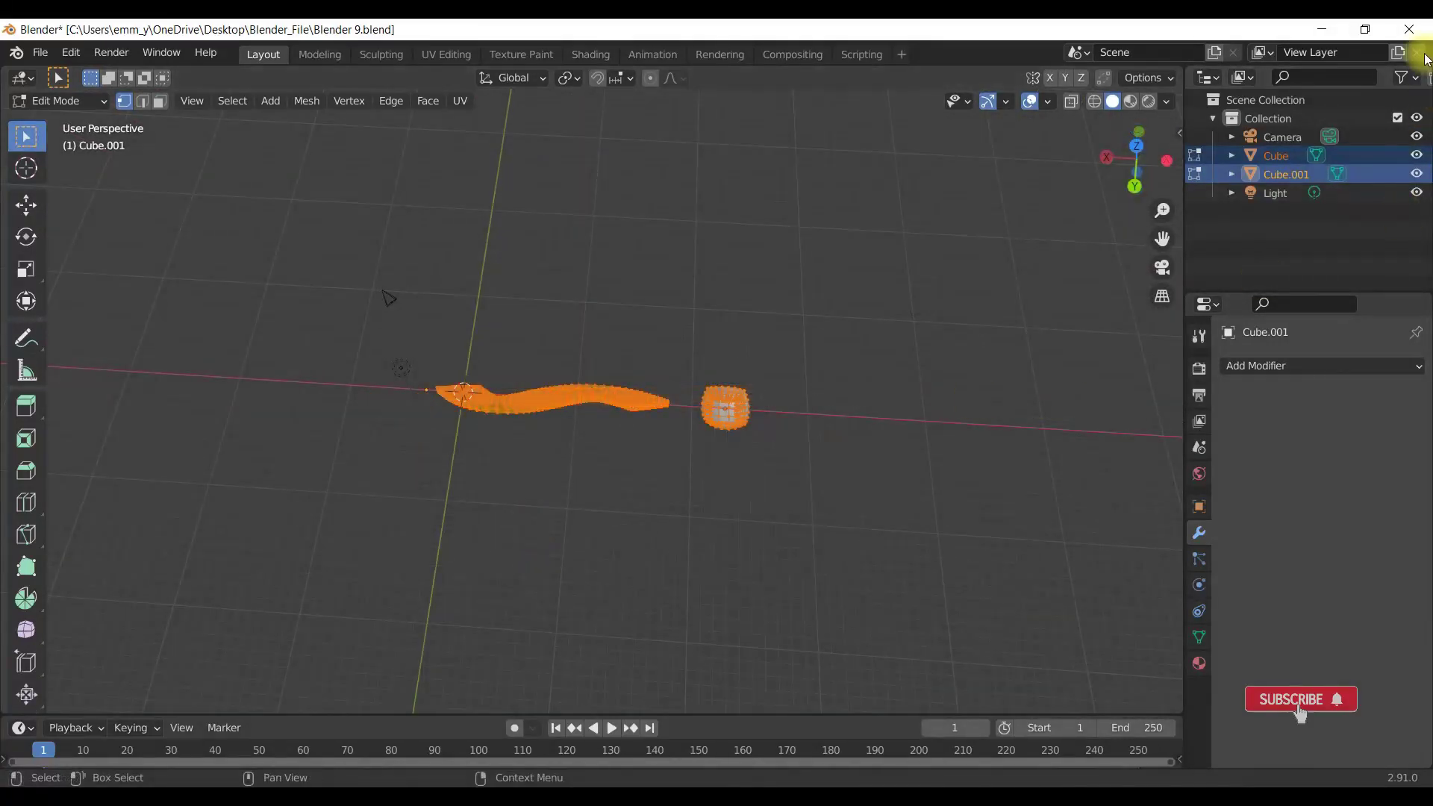